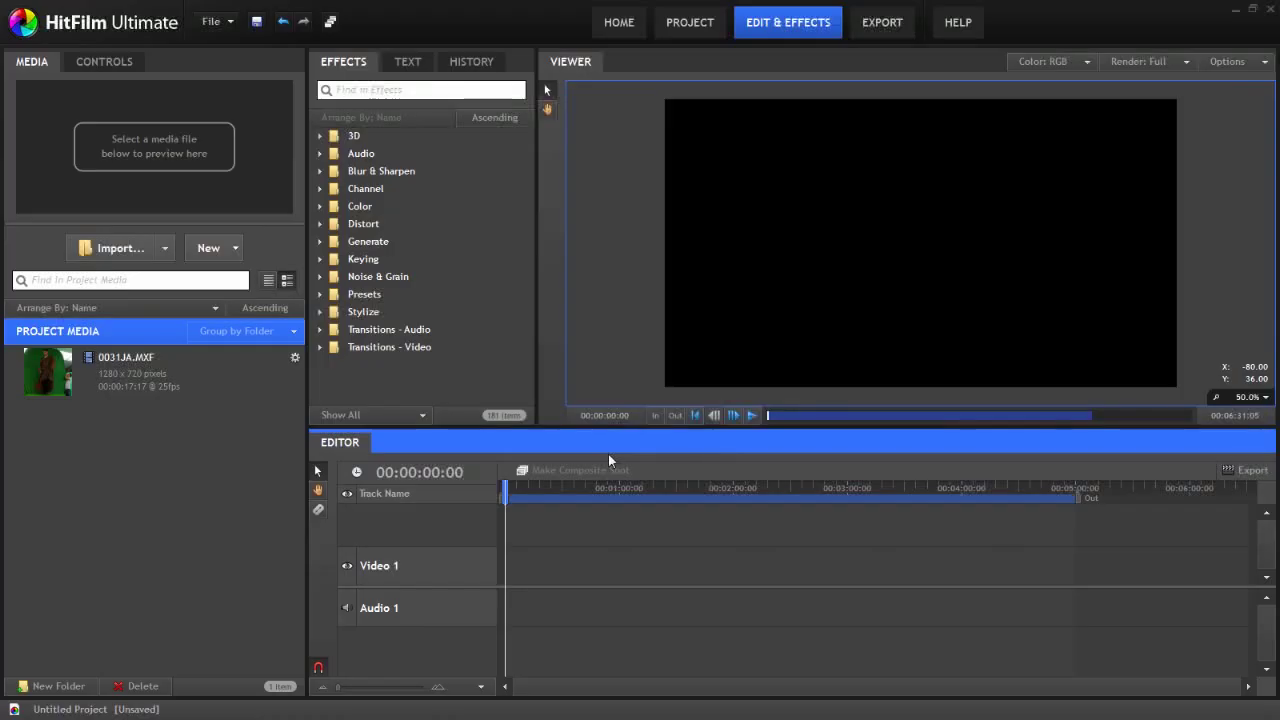
Step: Select the 0031JA.MXF clip in Project Media and rewind its preview to the start
{"action": "left_click", "coordinate": [80, 396]}
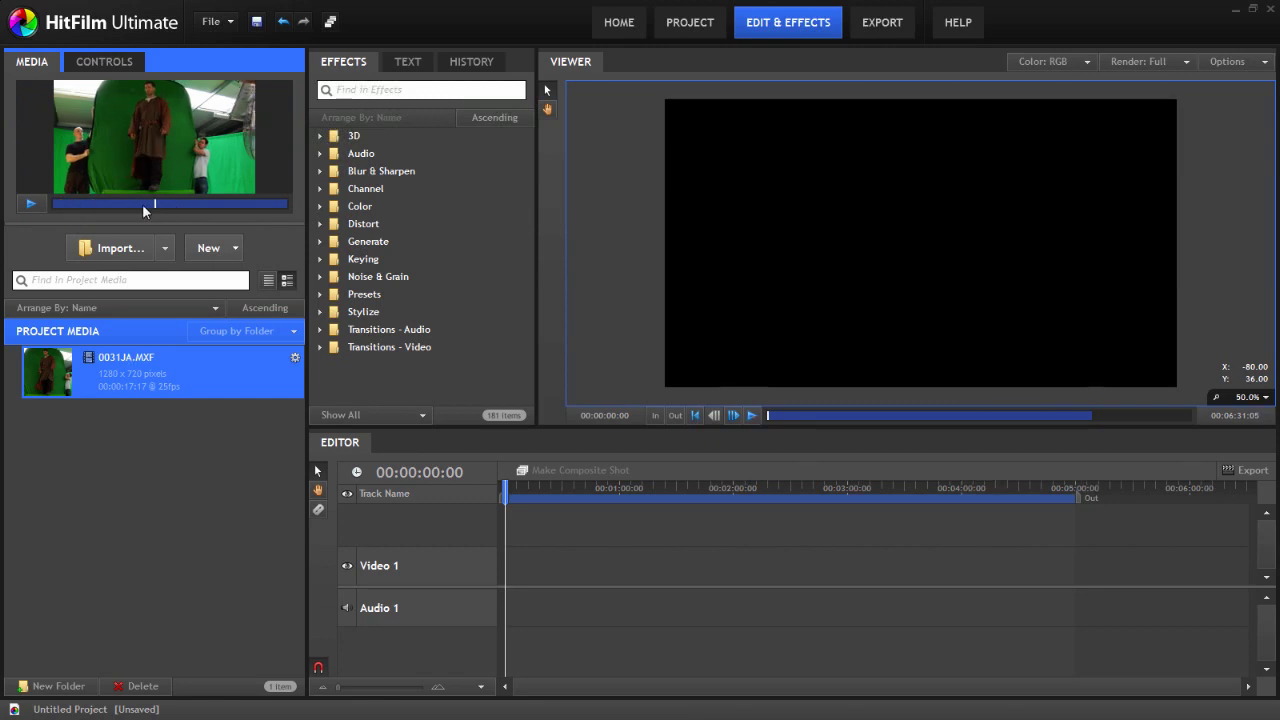
{"action": "left_click", "coordinate": [58, 204]}
Step: Make a composite shot from 0031JA.MXF with its height set to 1440
{"action": "right_click", "coordinate": [104, 416]}
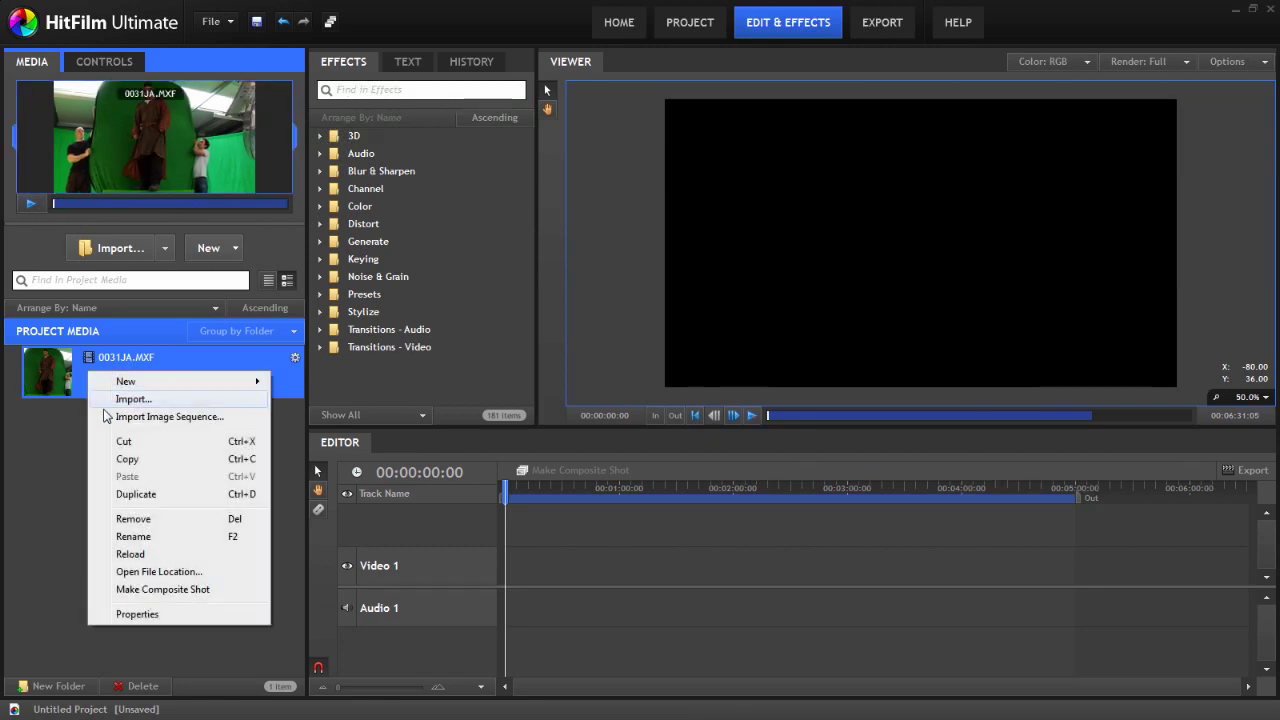
{"action": "left_click", "coordinate": [172, 591]}
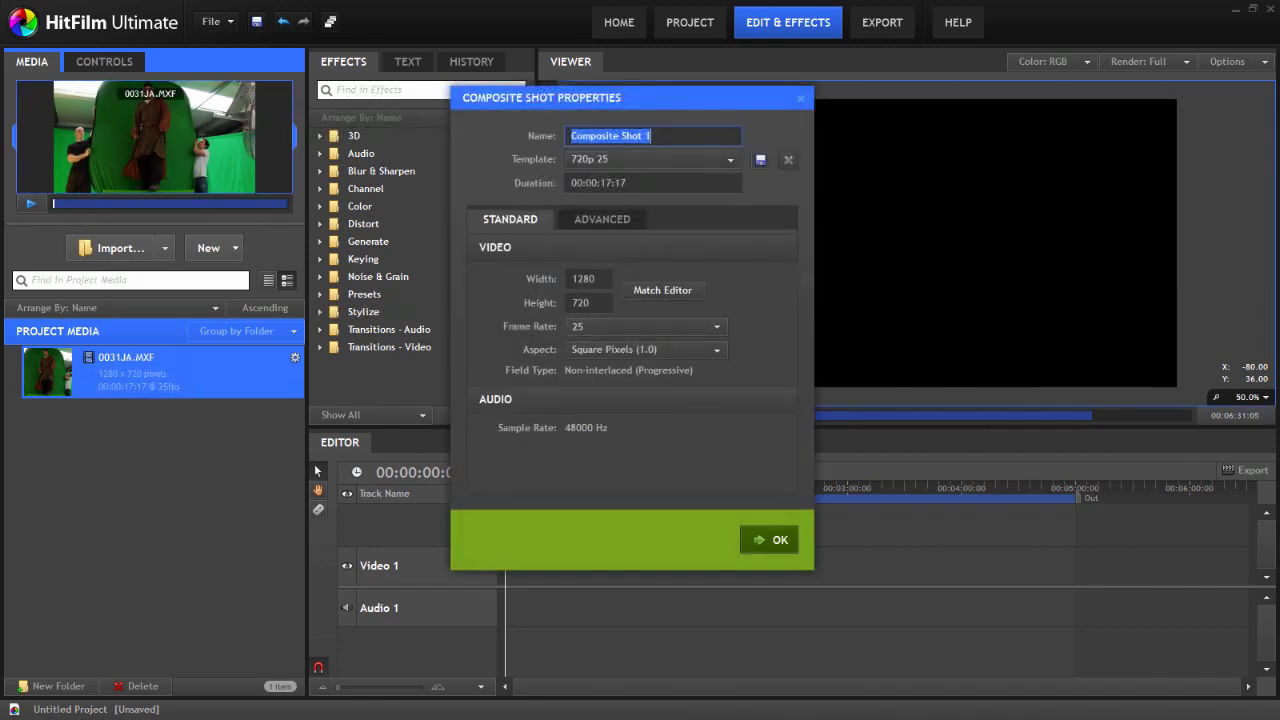
{"action": "left_click", "coordinate": [585, 302]}
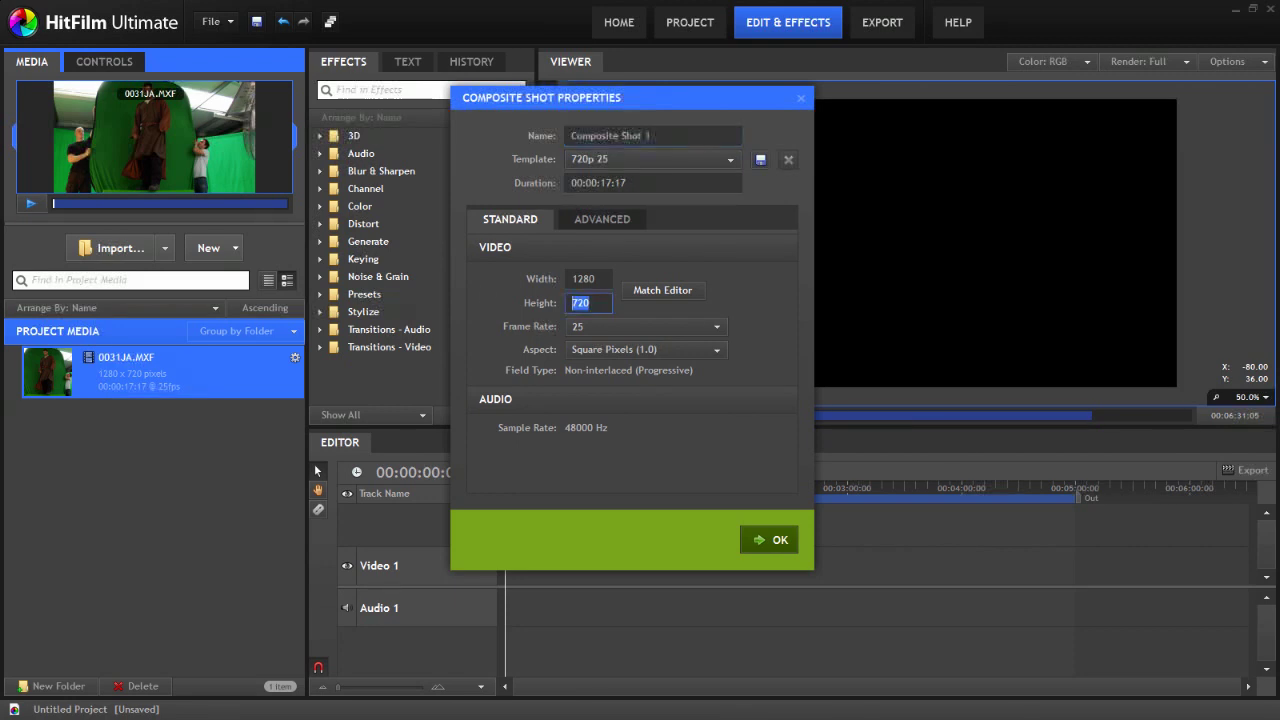
{"action": "type", "text": "1440"}
{"action": "left_click", "coordinate": [766, 540]}
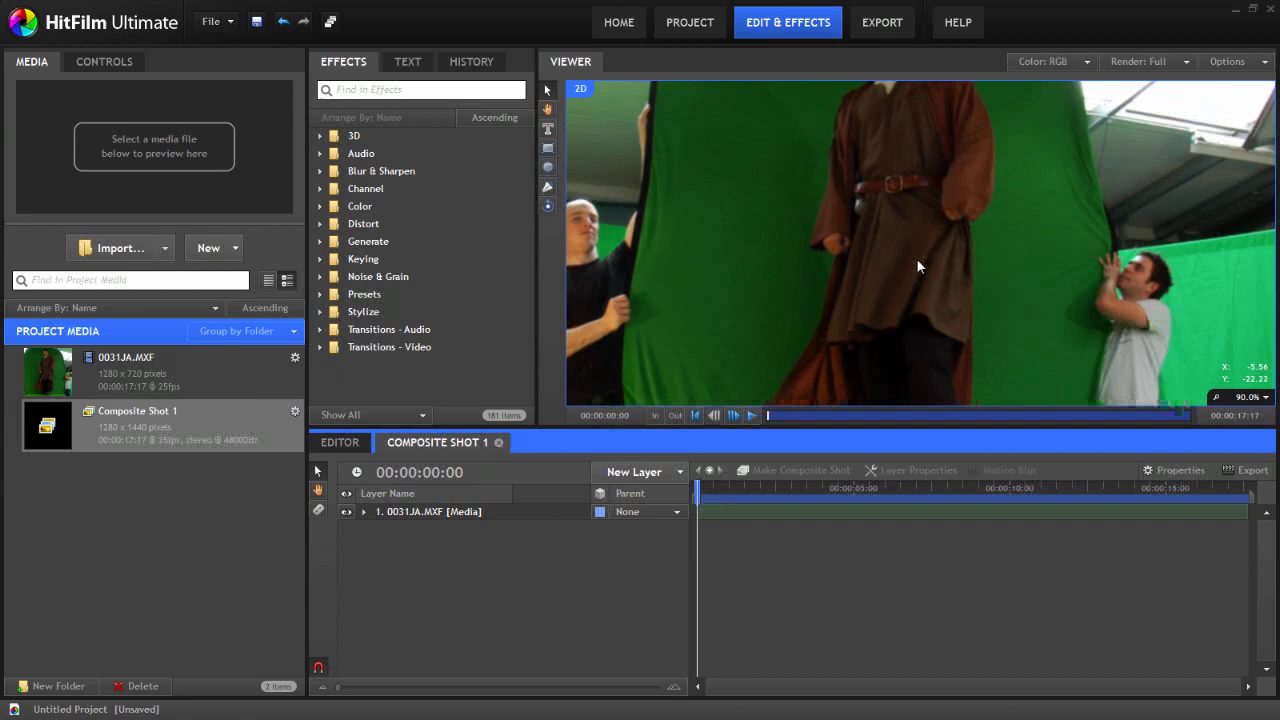
Step: Move the footage layer into the composite's top half and duplicate it
{"action": "scroll", "coordinate": [917, 258], "scroll_direction": "down", "scroll_amount": 2}
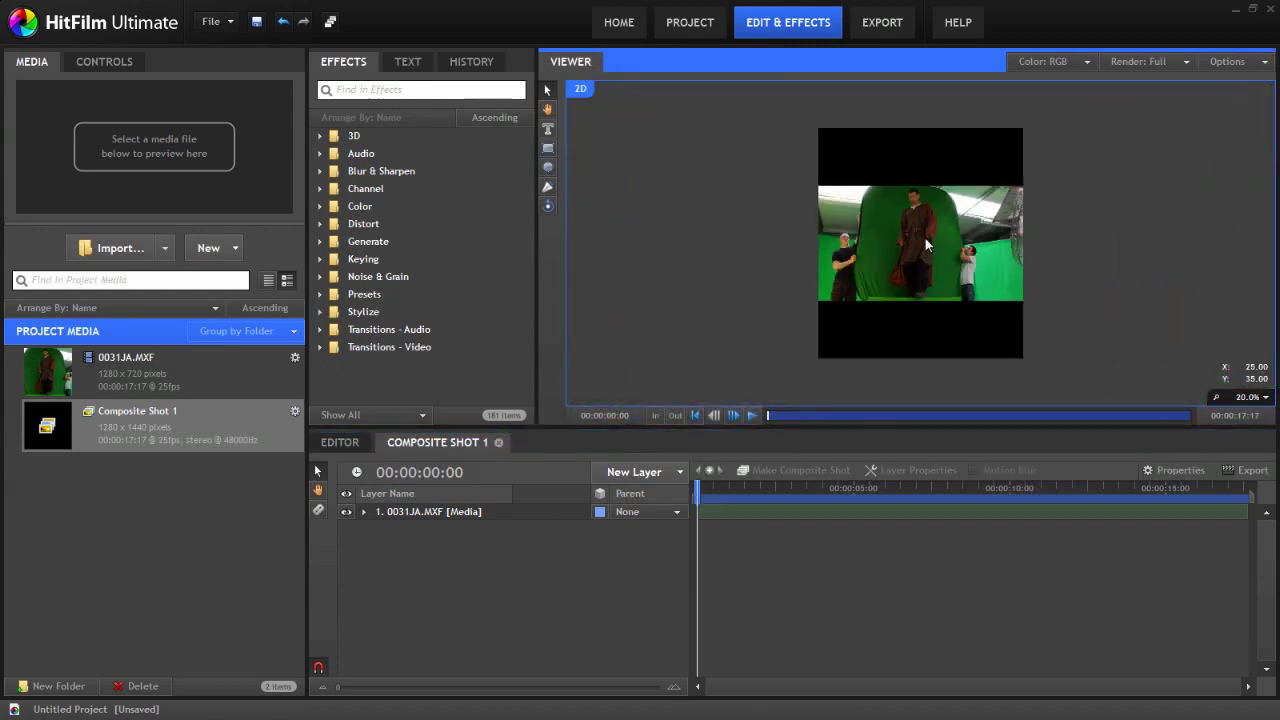
{"action": "left_click", "coordinate": [925, 240]}
{"action": "left_click_drag", "start_coordinate": [938, 214], "coordinate": [922, 155]}
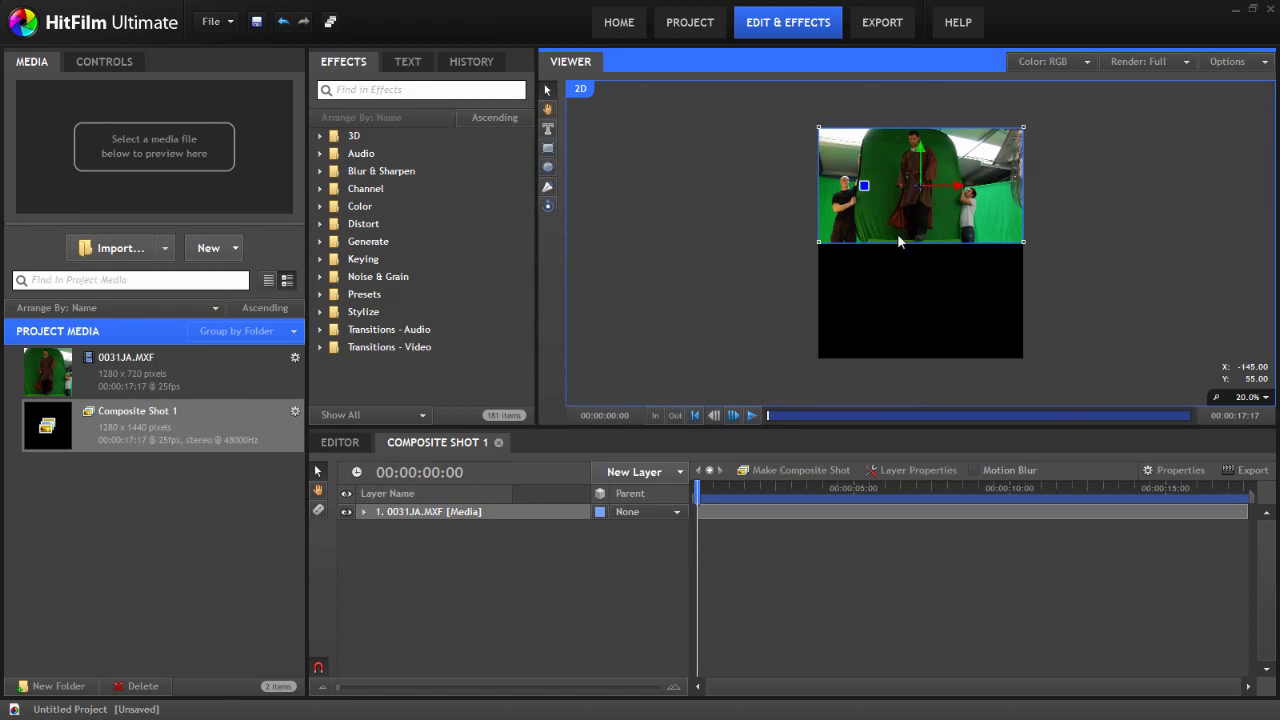
{"action": "key", "text": "ctrl+d"}
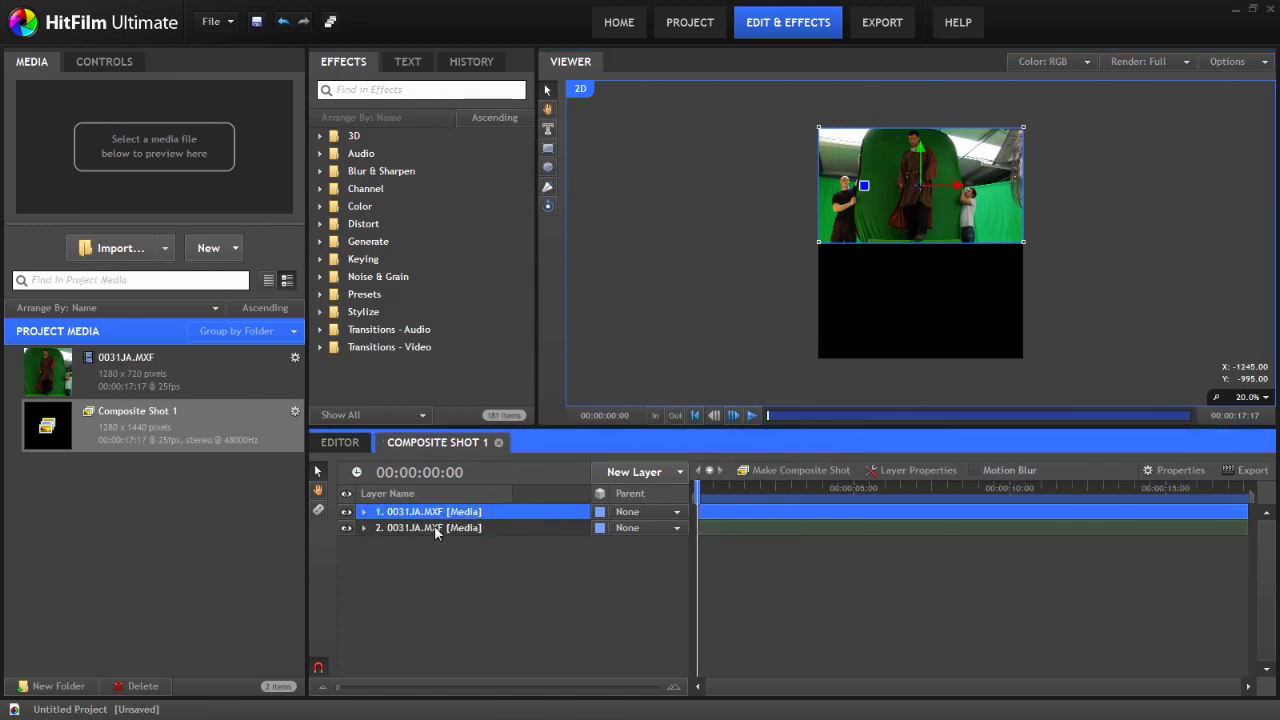
Step: Rename the duplicated second layer to 'reflection layer'
{"action": "left_click", "coordinate": [435, 529]}
{"action": "left_click", "coordinate": [418, 514]}
{"action": "left_click", "coordinate": [432, 530]}
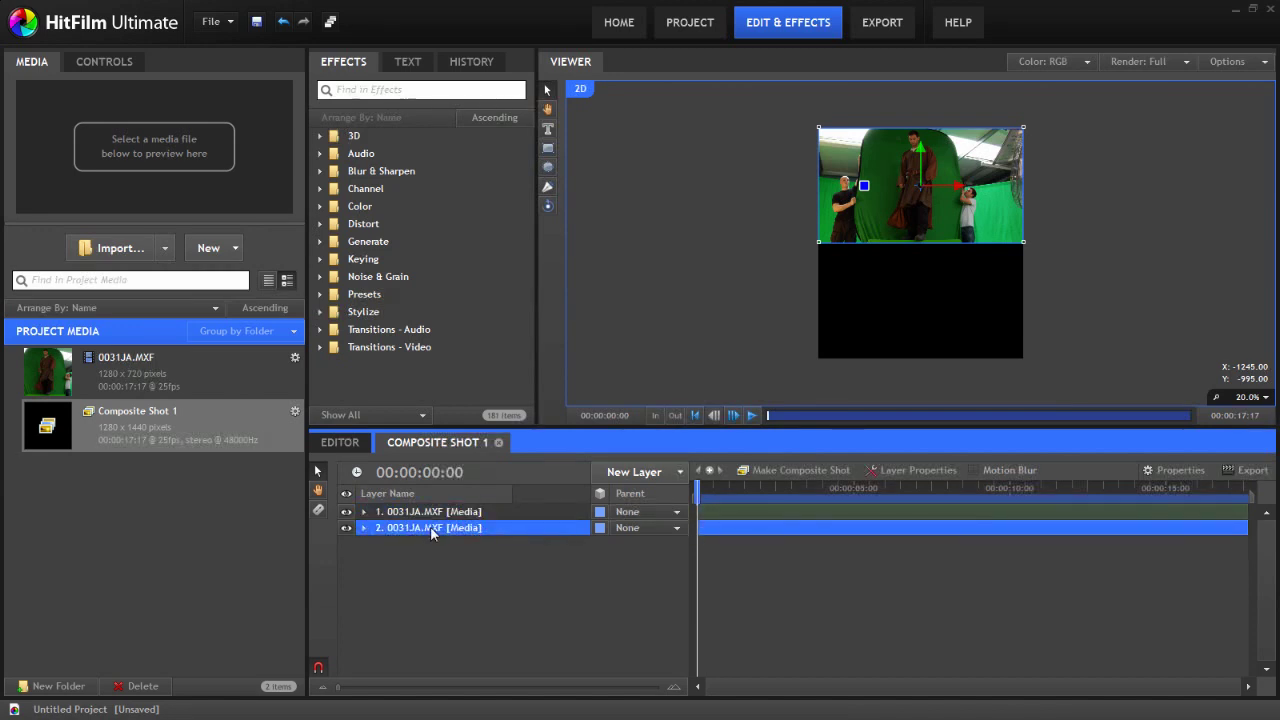
{"action": "double_click", "coordinate": [432, 530]}
{"action": "type", "text": "ref"}
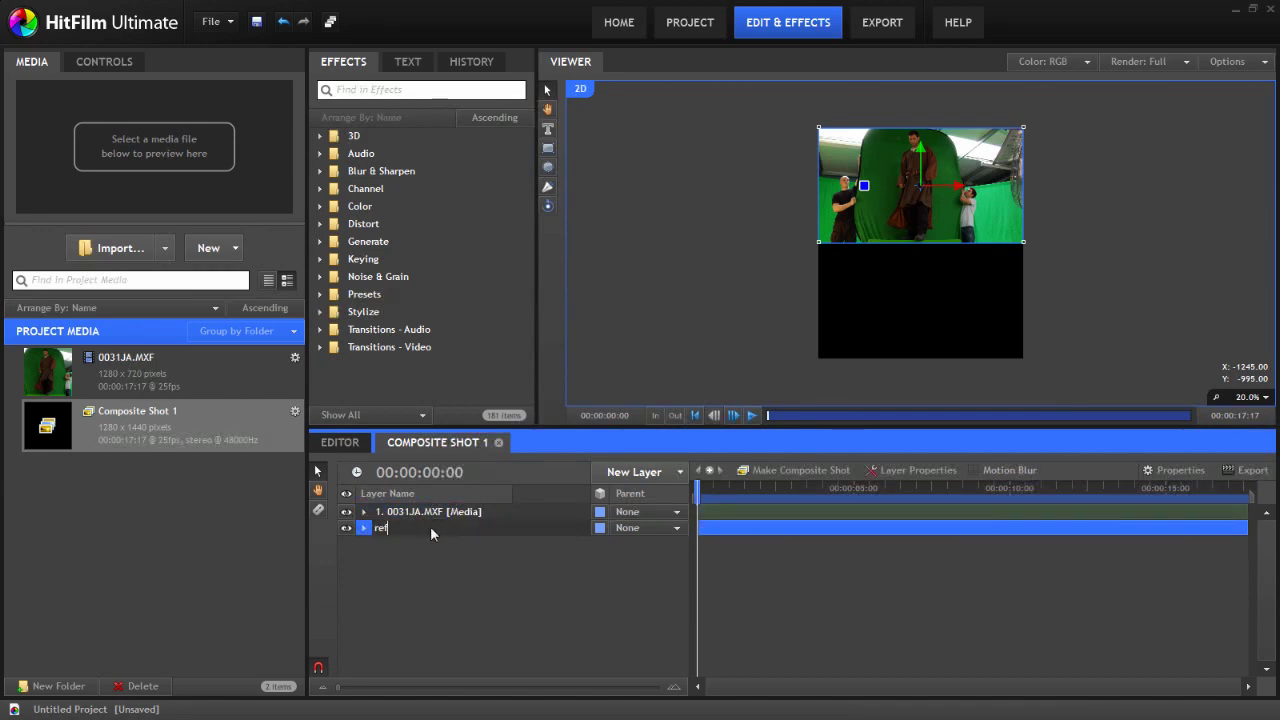
{"action": "type", "text": "lection layer"}
{"action": "key", "text": "Return"}
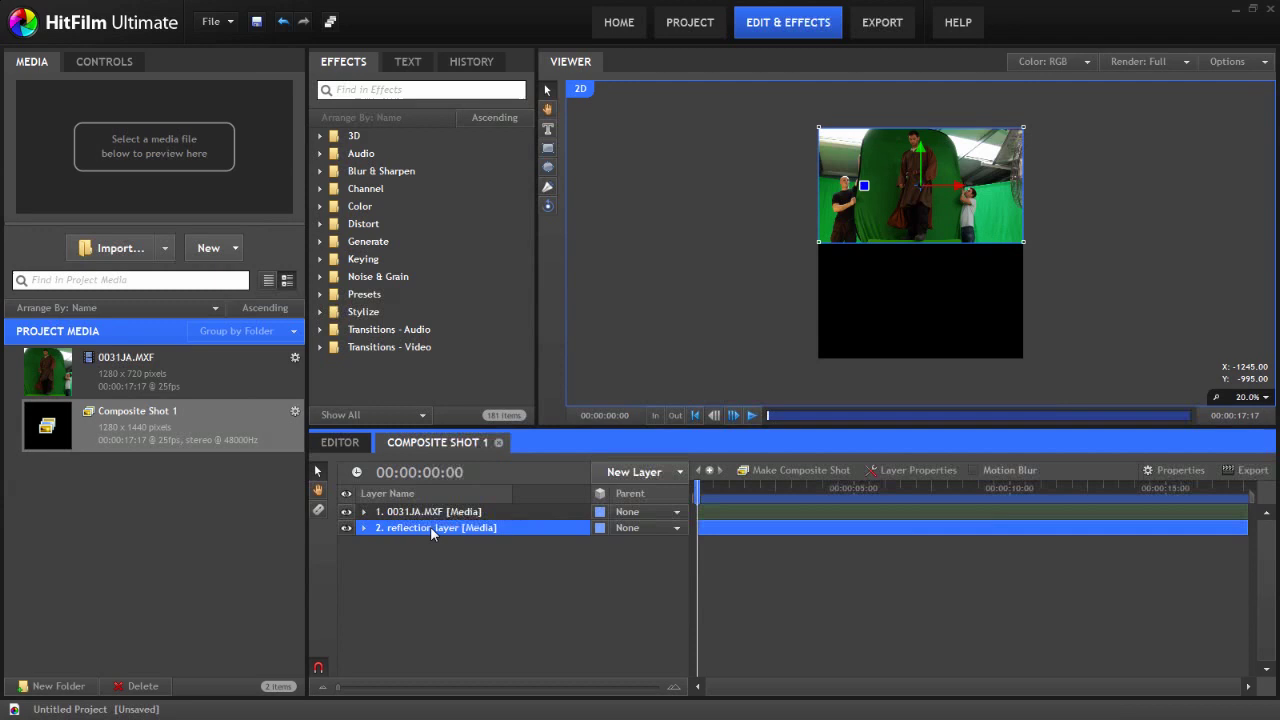
Step: Flip the reflection layer with Scale Y -100% and drag it below the original footage
{"action": "left_click", "coordinate": [104, 61]}
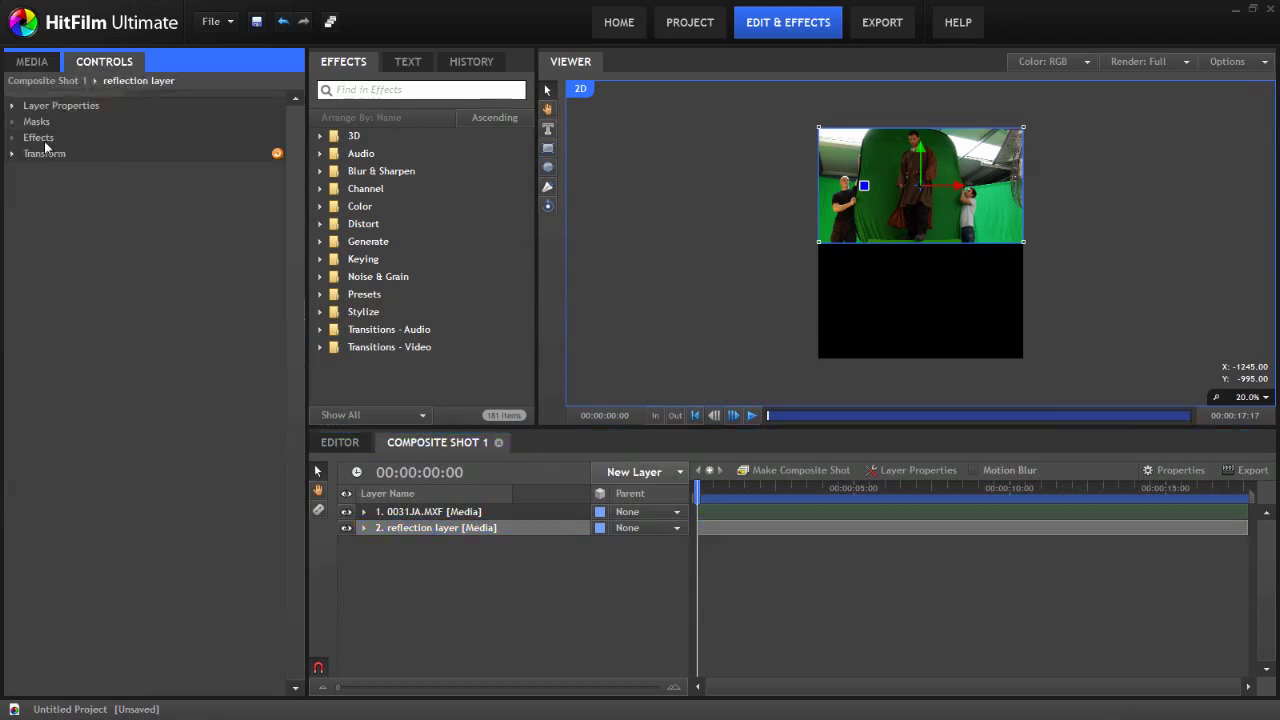
{"action": "left_click", "coordinate": [14, 154]}
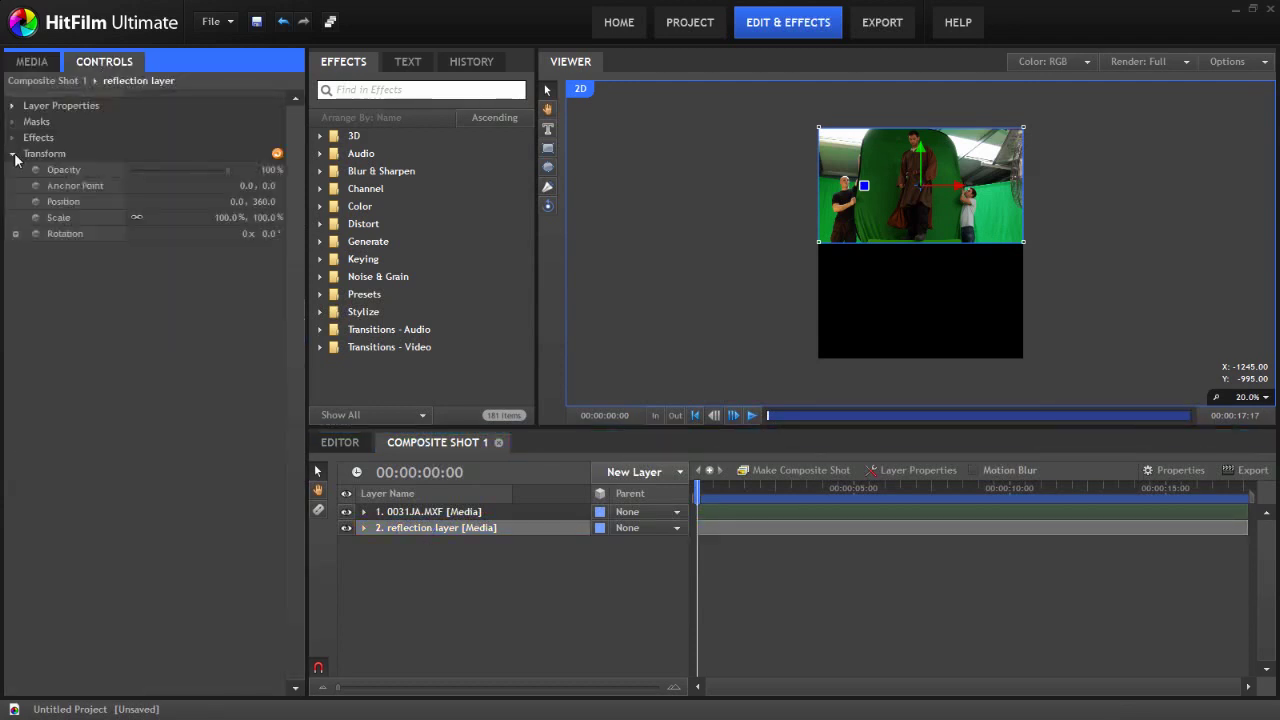
{"action": "left_click", "coordinate": [137, 221]}
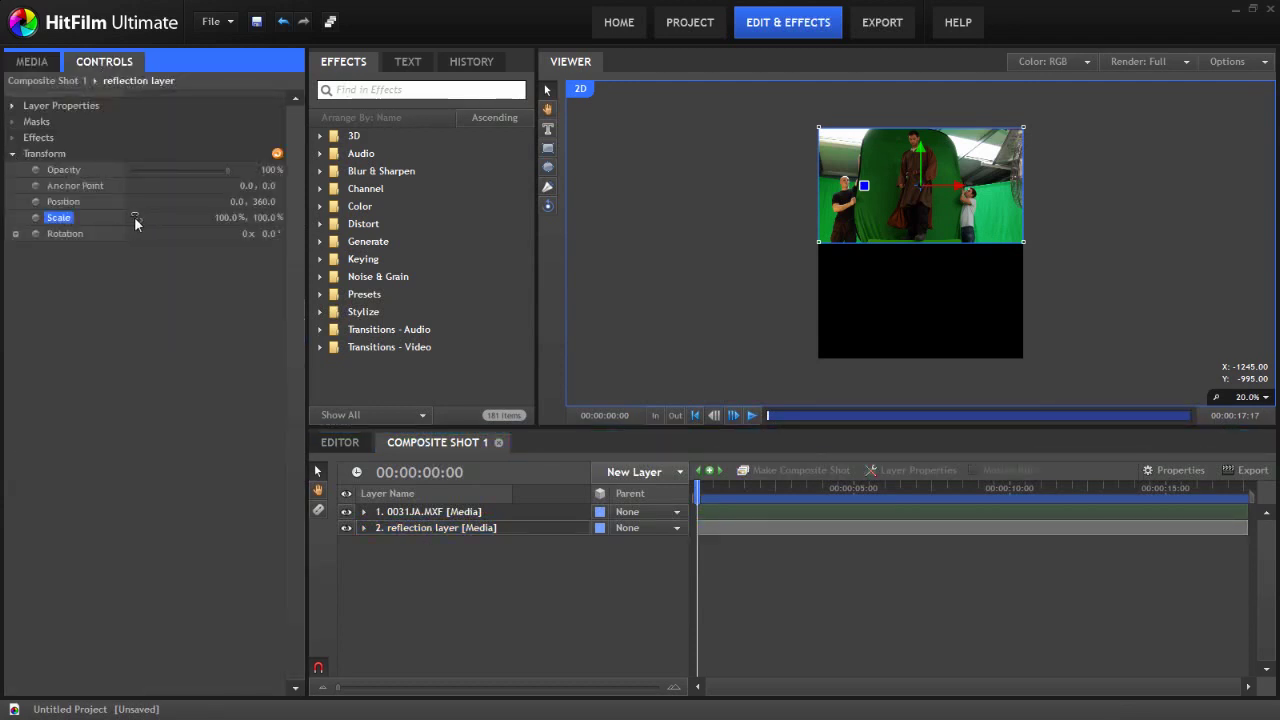
{"action": "left_click", "coordinate": [275, 217]}
{"action": "type", "text": "-100"}
{"action": "left_click_drag", "start_coordinate": [883, 257], "coordinate": [922, 345]}
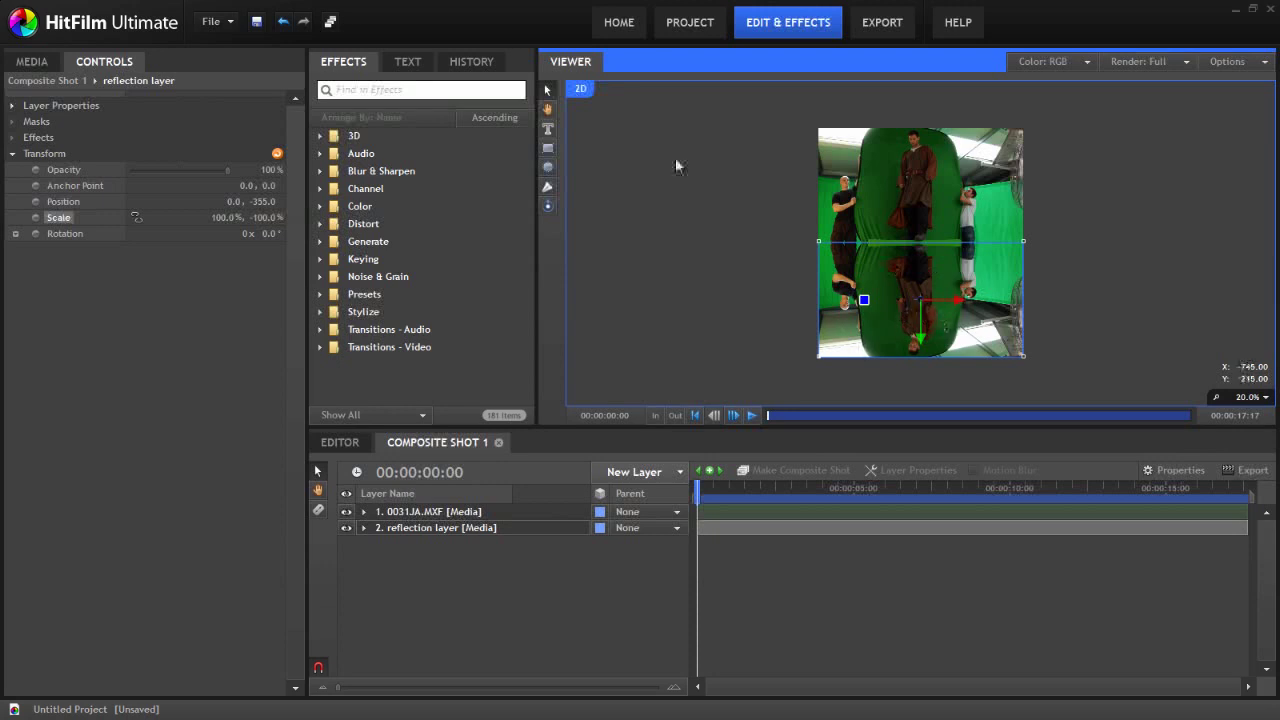
Step: Draw an inverted rectangle mask over the lower area of the reflection layer
{"action": "left_click", "coordinate": [547, 150]}
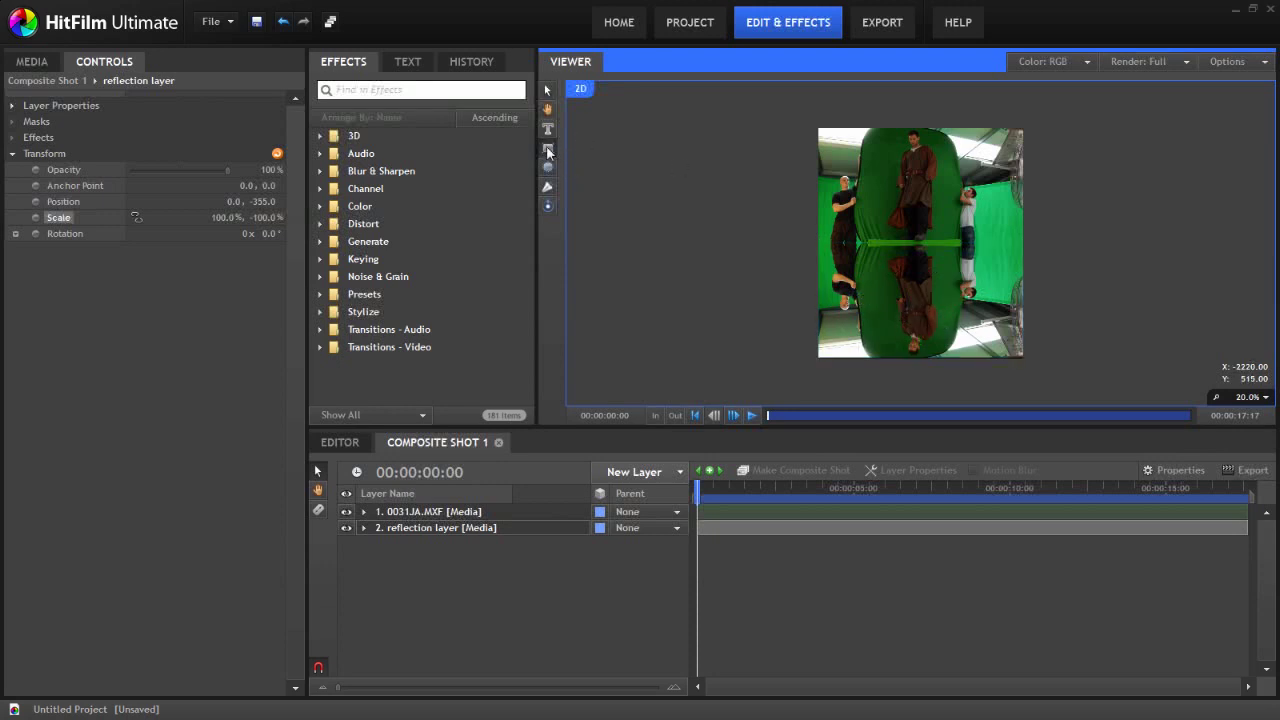
{"action": "left_click", "coordinate": [415, 525]}
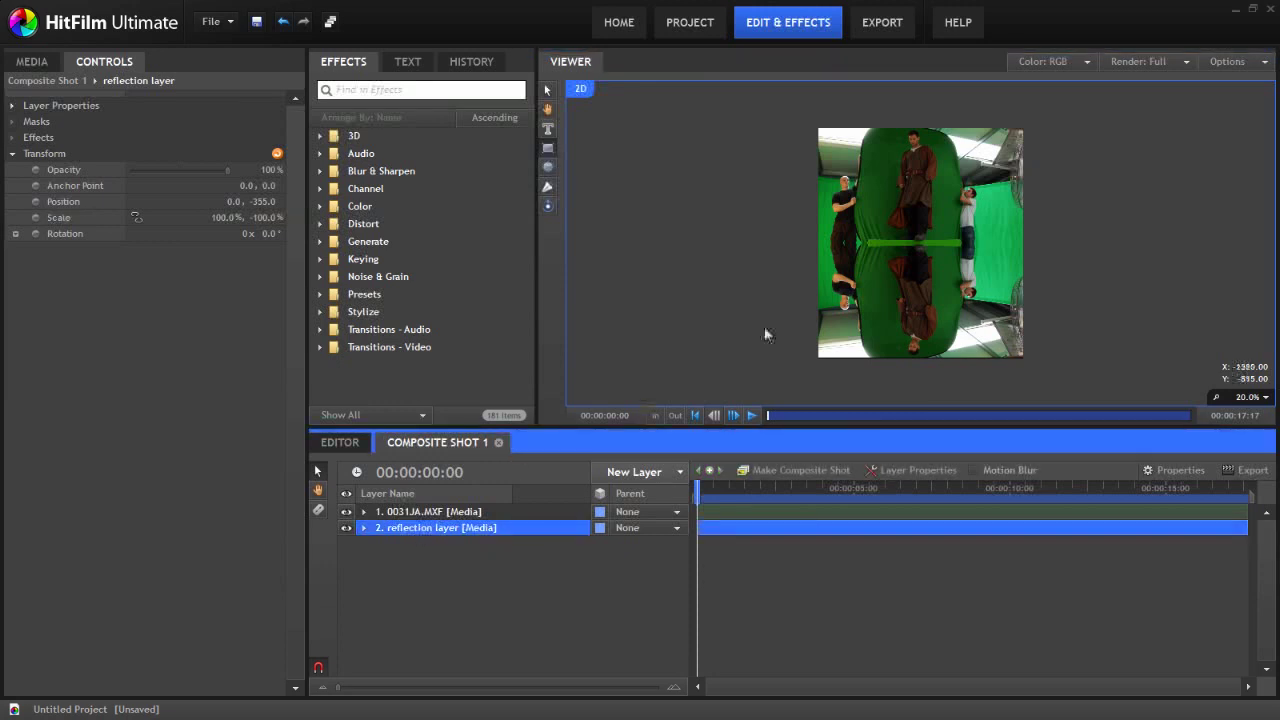
{"action": "left_click_drag", "start_coordinate": [803, 297], "coordinate": [1041, 364]}
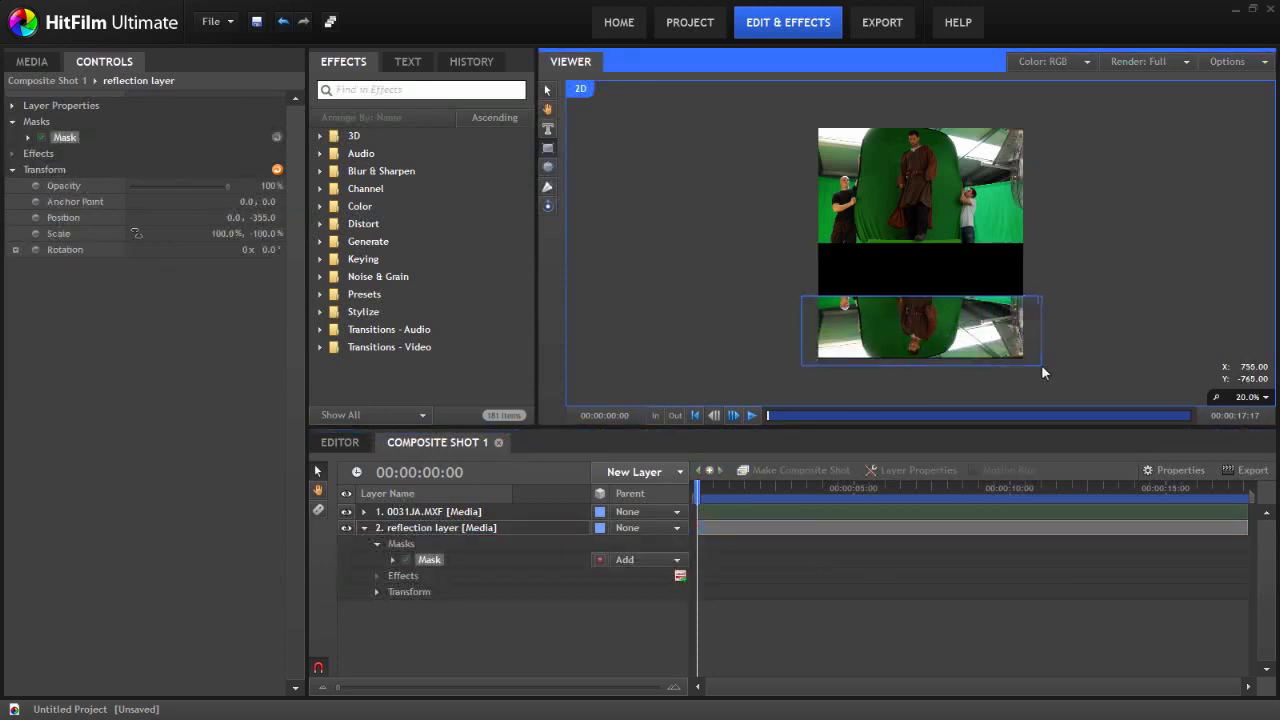
{"action": "left_click", "coordinate": [599, 560]}
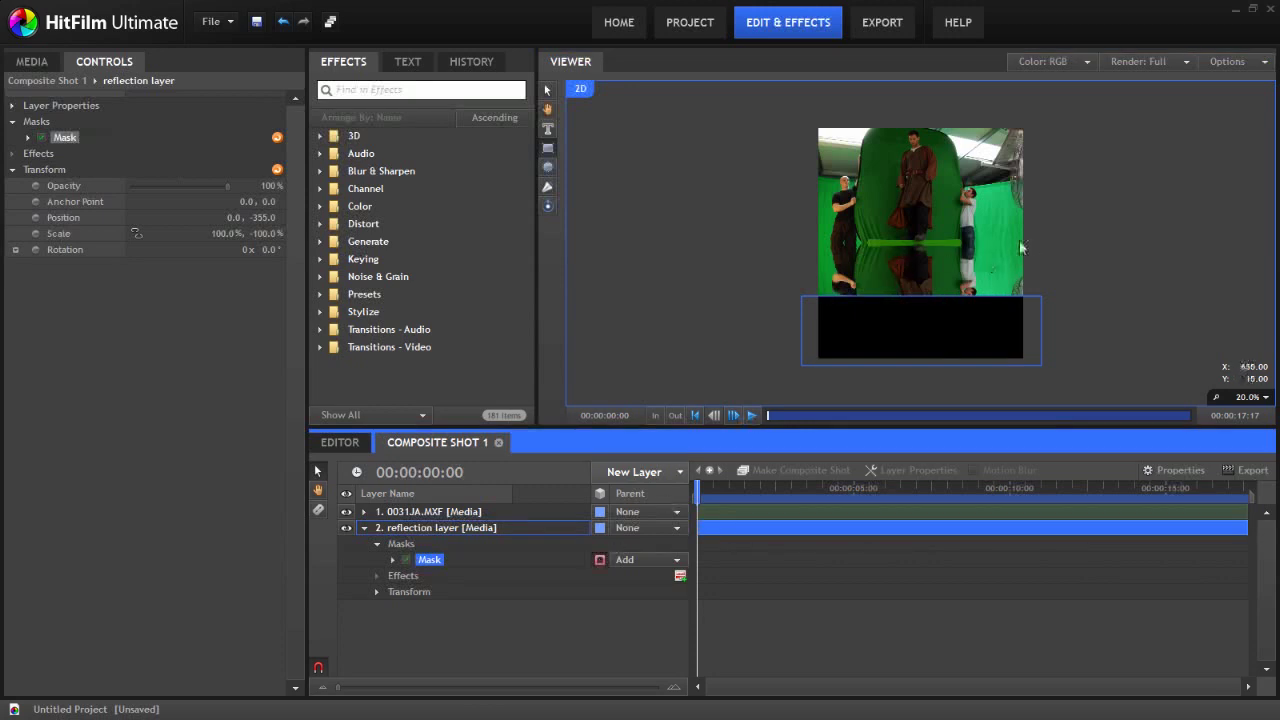
Step: Set the mask to 142px feather and 121px expansion, and layer opacity to 55%
{"action": "left_click", "coordinate": [391, 560]}
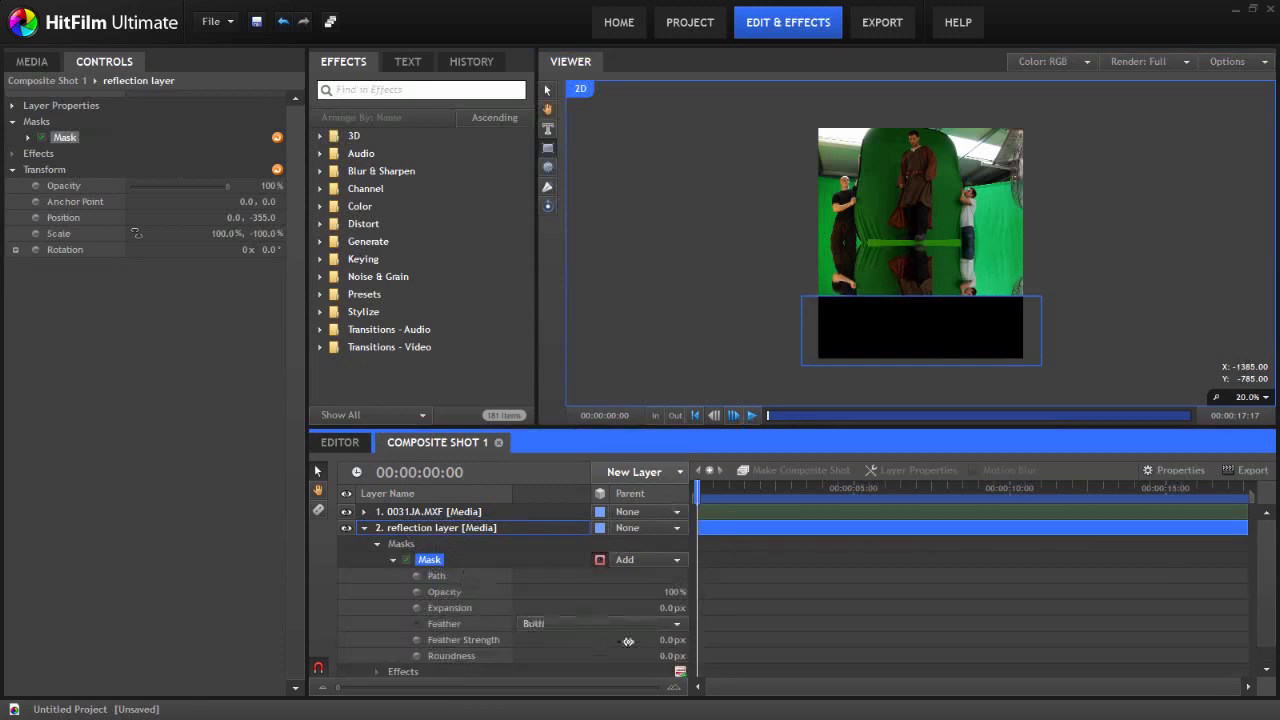
{"action": "left_click_drag", "start_coordinate": [670, 640], "coordinate": [772, 636]}
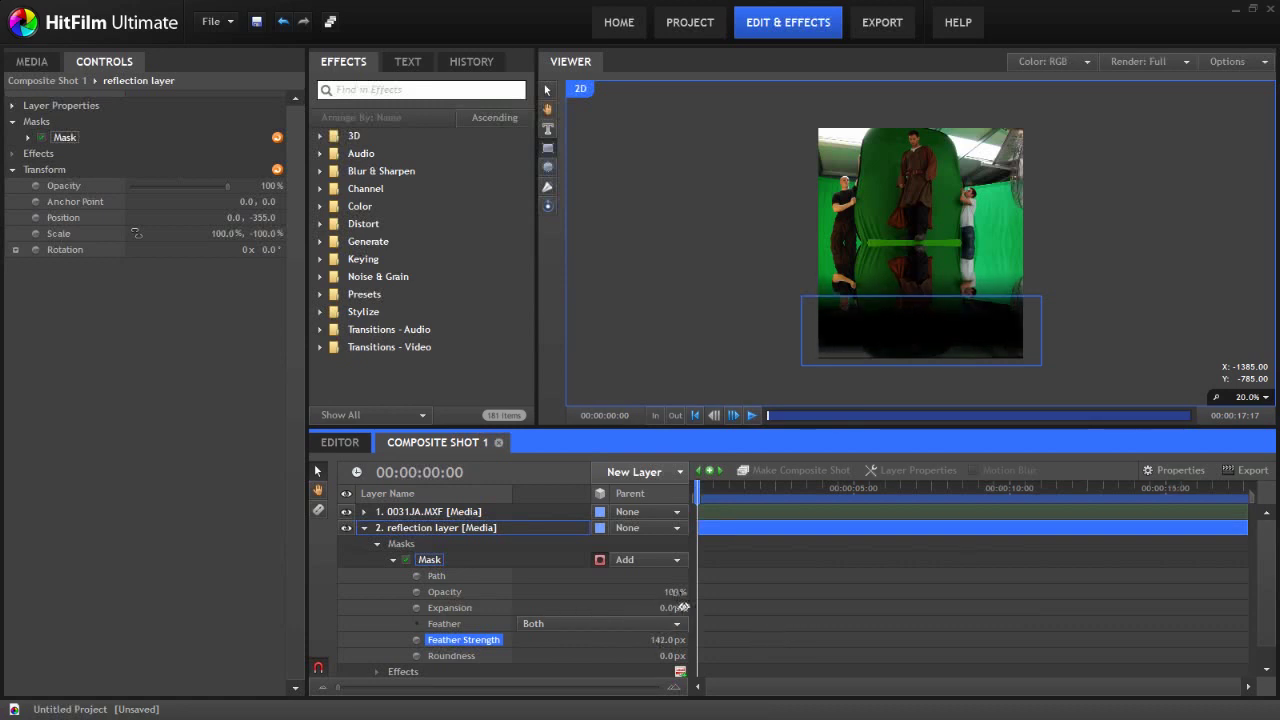
{"action": "left_click_drag", "start_coordinate": [675, 607], "coordinate": [784, 609]}
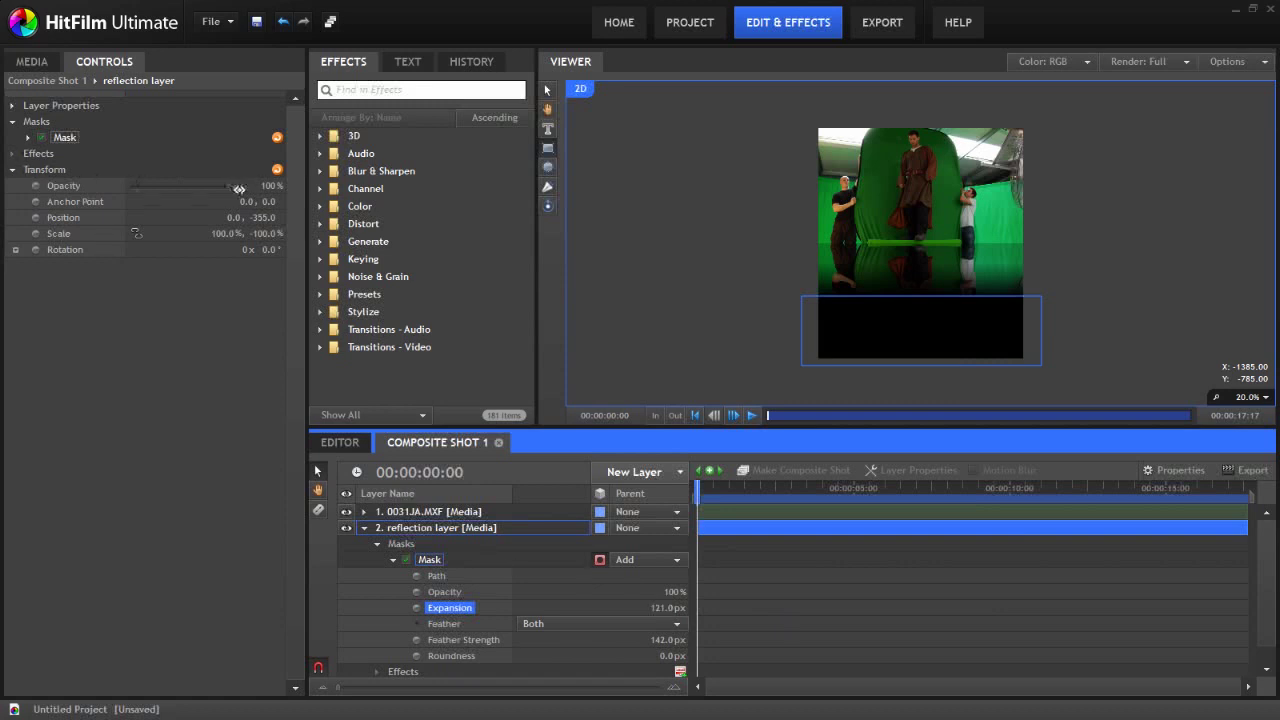
{"action": "left_click_drag", "start_coordinate": [273, 186], "coordinate": [236, 190]}
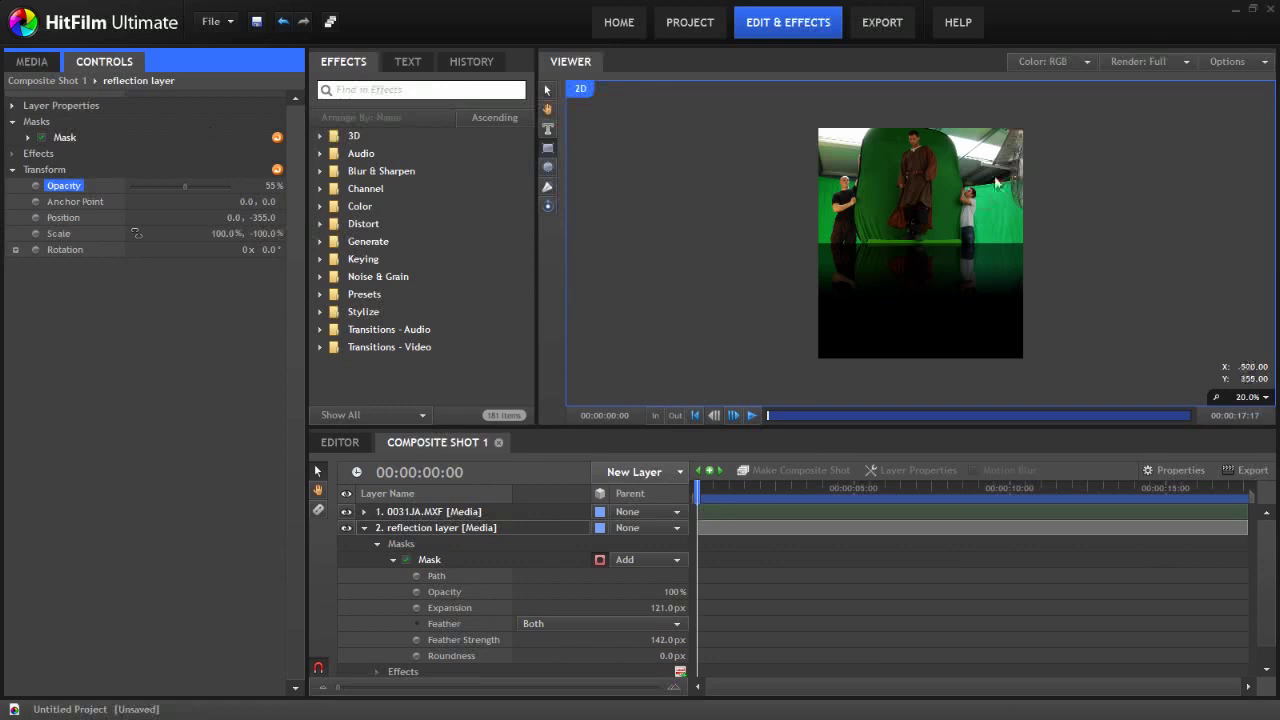
Step: Rename Composite Shot 1 to 'Reflection comp'
{"action": "left_click", "coordinate": [35, 68]}
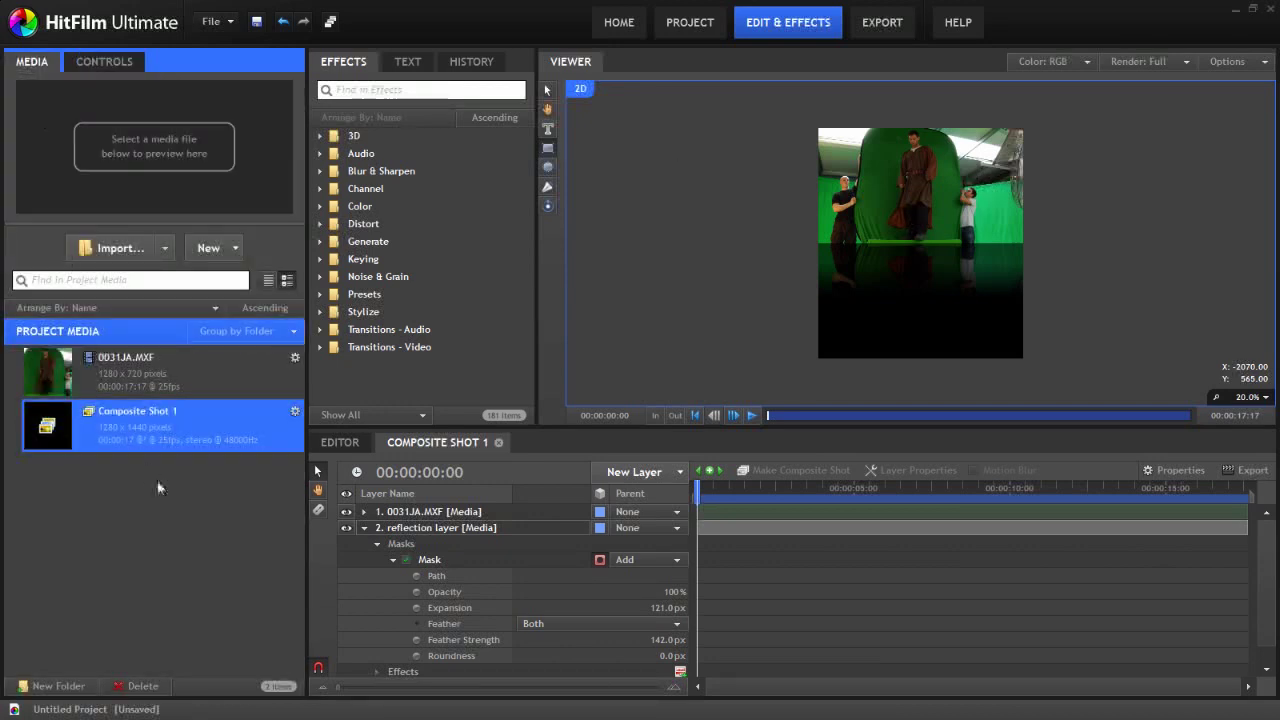
{"action": "left_click", "coordinate": [129, 435]}
{"action": "key", "text": "F2"}
{"action": "type", "text": "Reflec"}
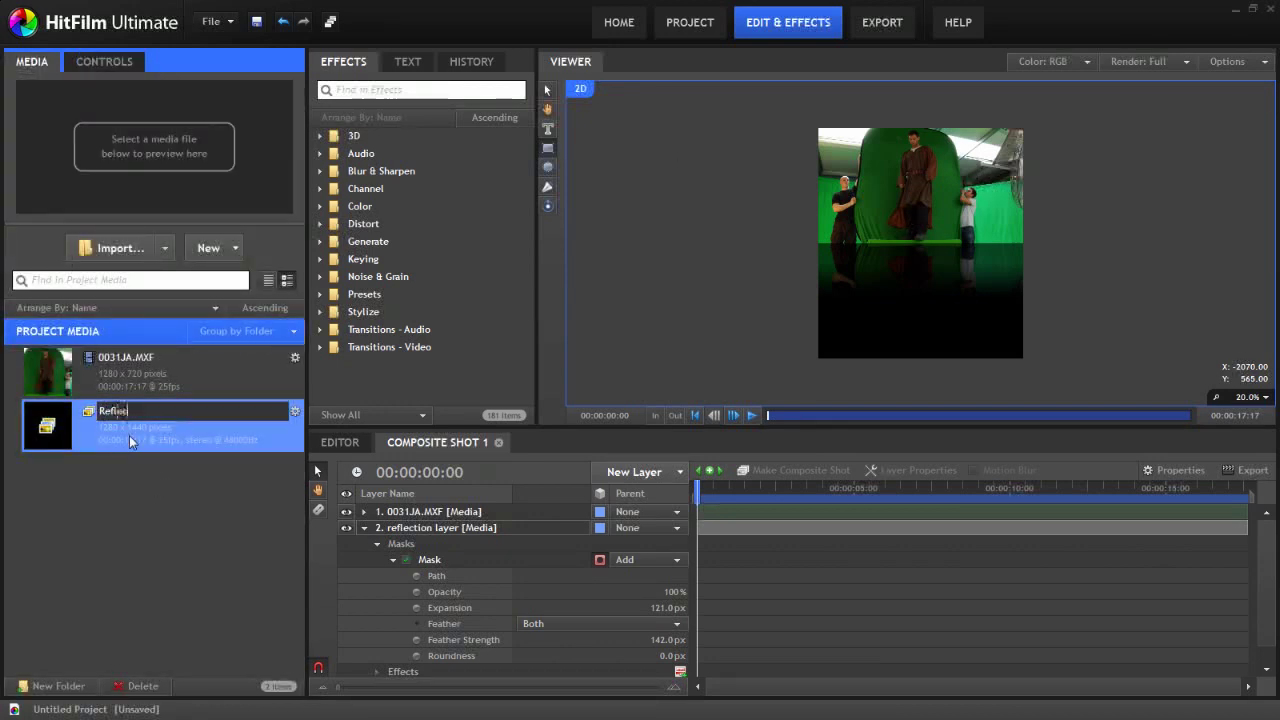
{"action": "type", "text": "tion comp"}
{"action": "key", "text": "Return"}
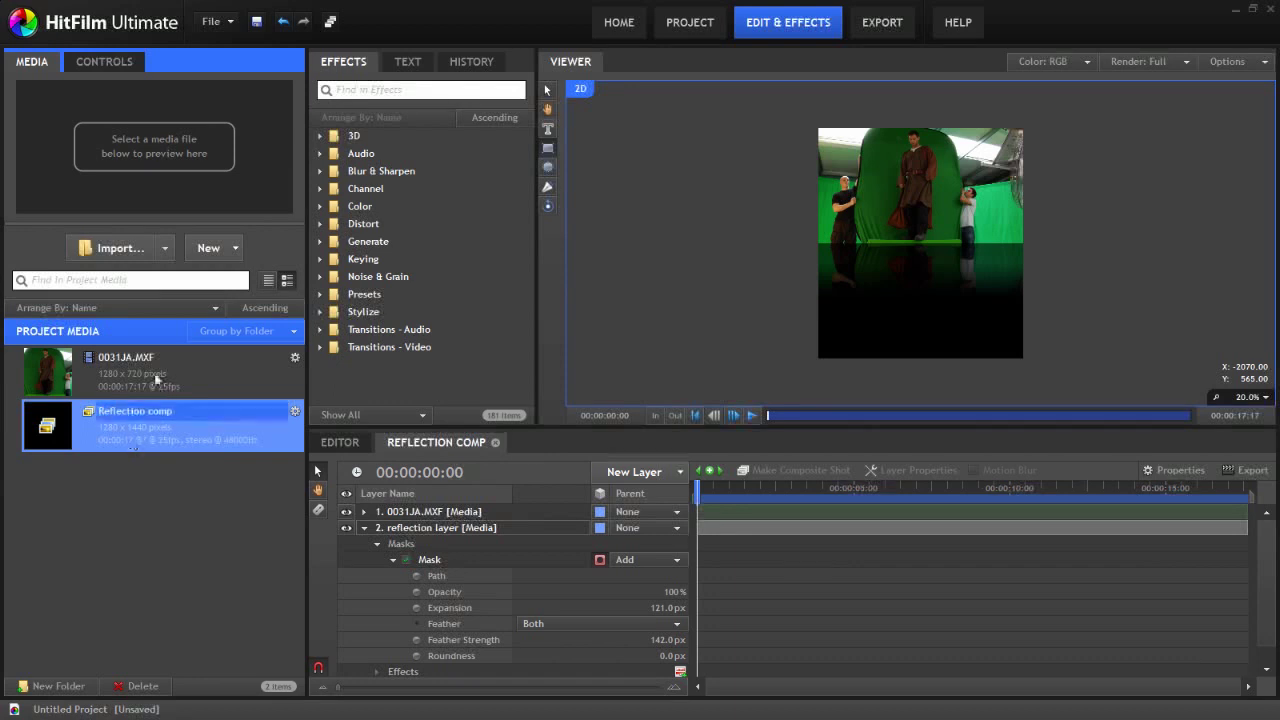
Step: Create a new composite shot named 'Main comp' from the 720p 25 template
{"action": "left_click", "coordinate": [208, 248]}
{"action": "left_click", "coordinate": [263, 286]}
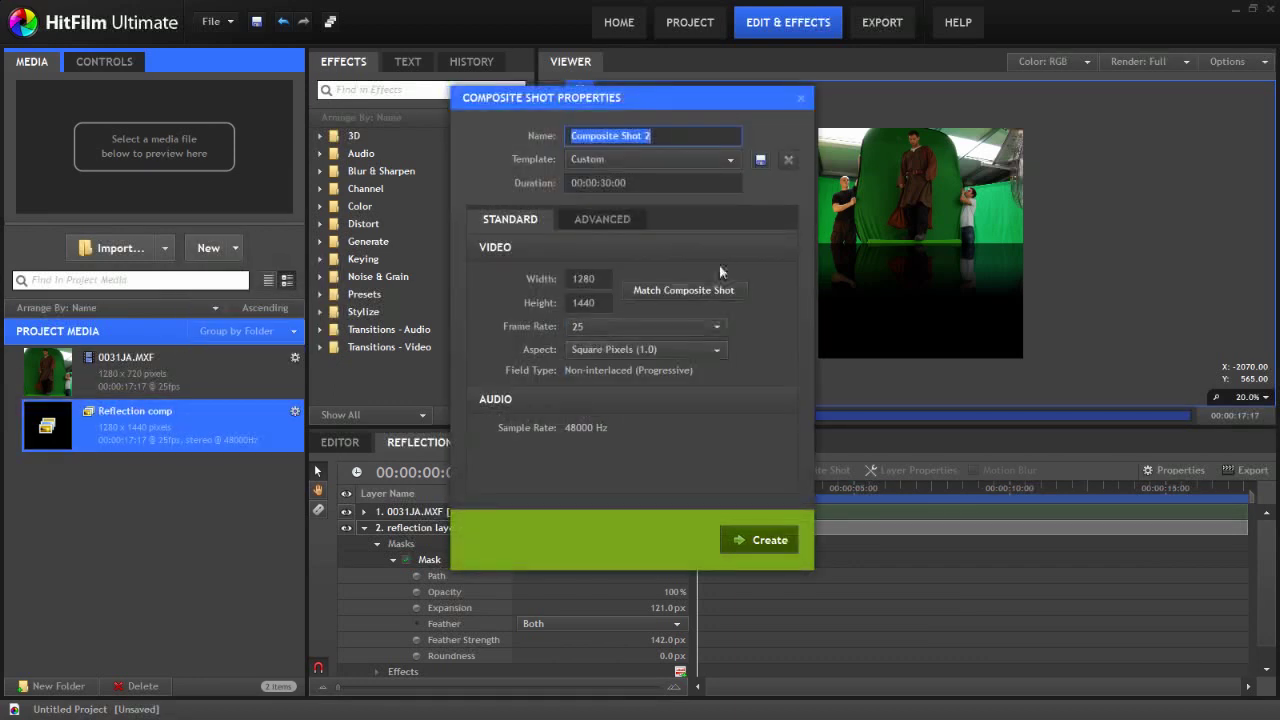
{"action": "left_click", "coordinate": [612, 162]}
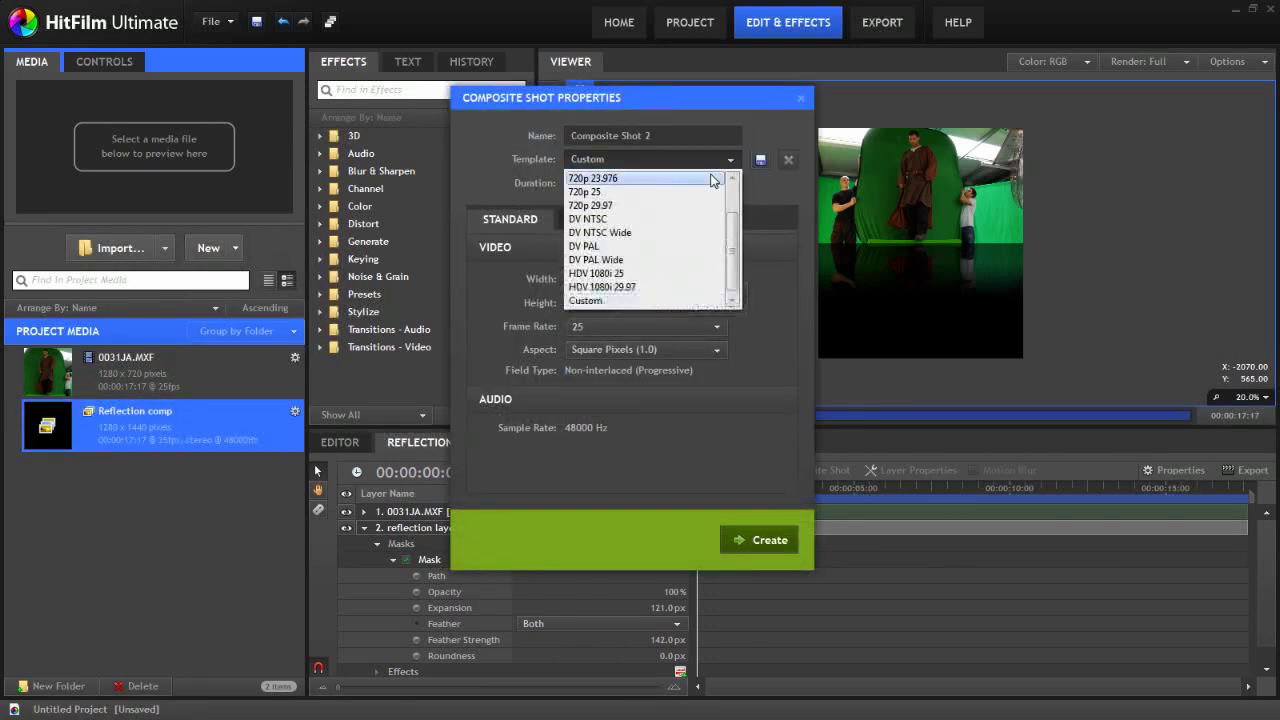
{"action": "left_click", "coordinate": [605, 190]}
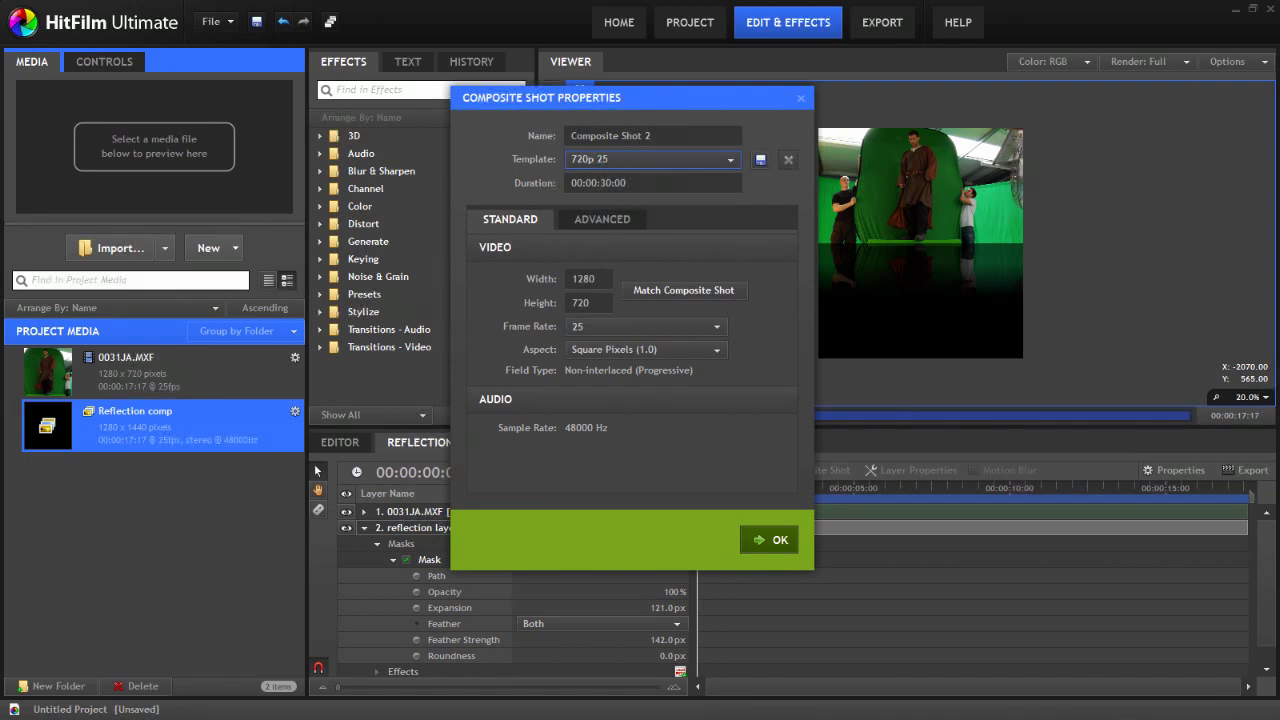
{"action": "left_click", "coordinate": [610, 136]}
{"action": "type", "text": "Main comp"}
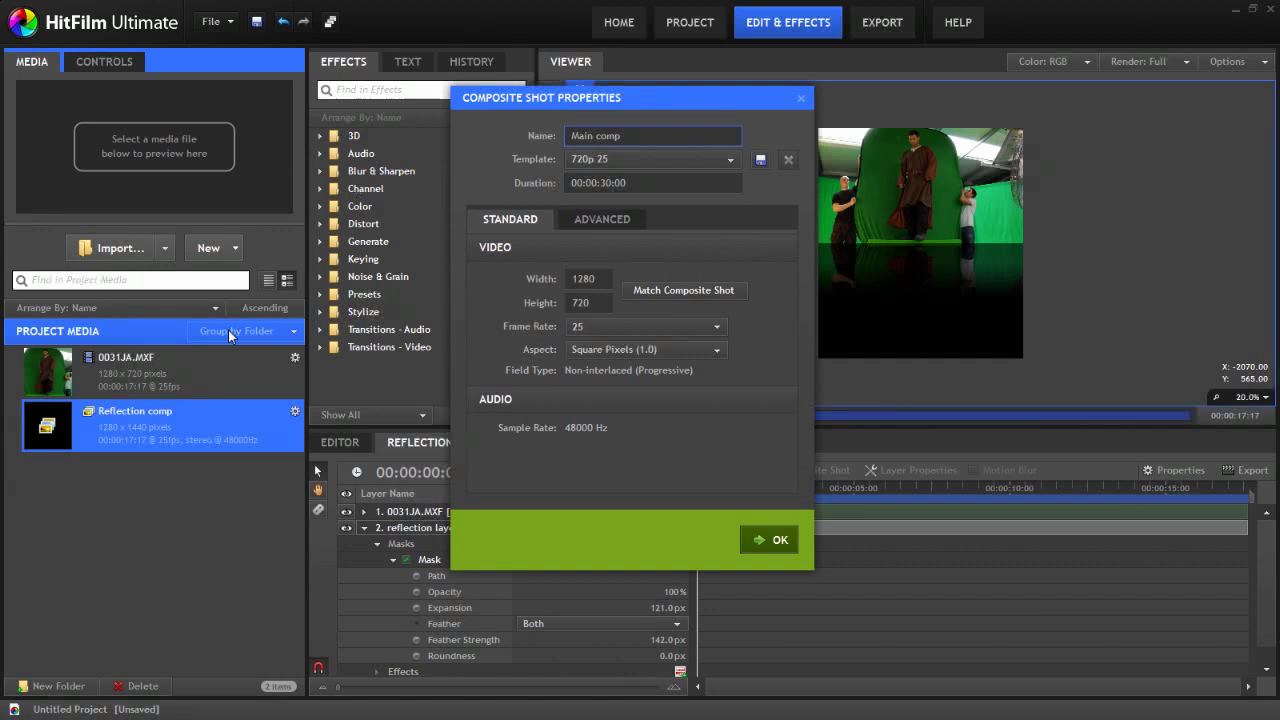
{"action": "key", "text": "Return"}
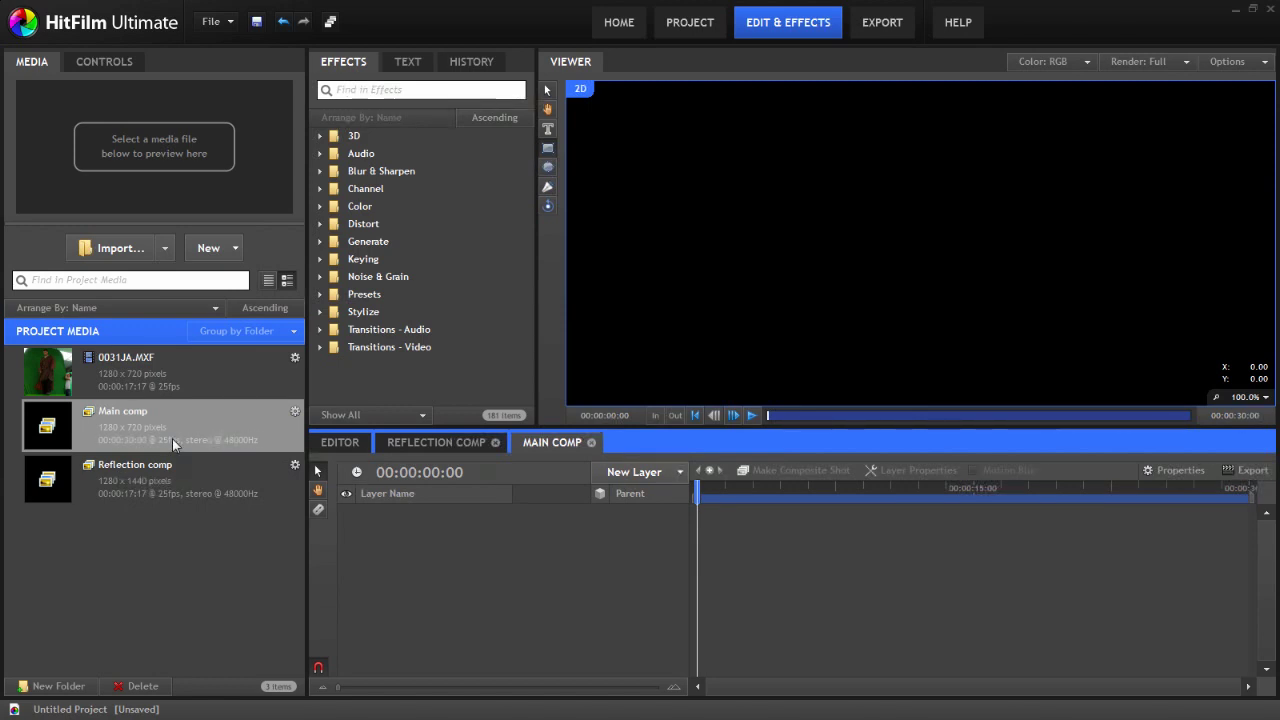
Step: Add the Reflection comp and a new camera layer to Main comp
{"action": "left_click", "coordinate": [78, 478], "text": "ctrl"}
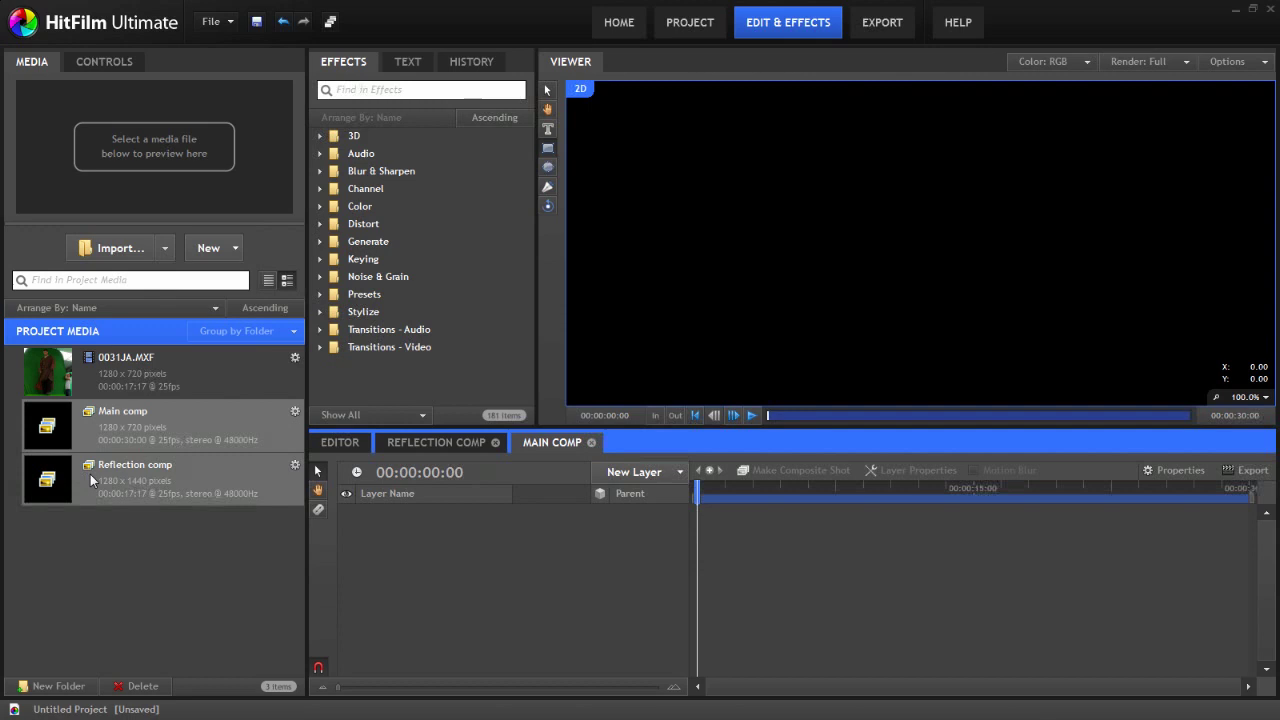
{"action": "left_click_drag", "start_coordinate": [90, 480], "coordinate": [481, 545]}
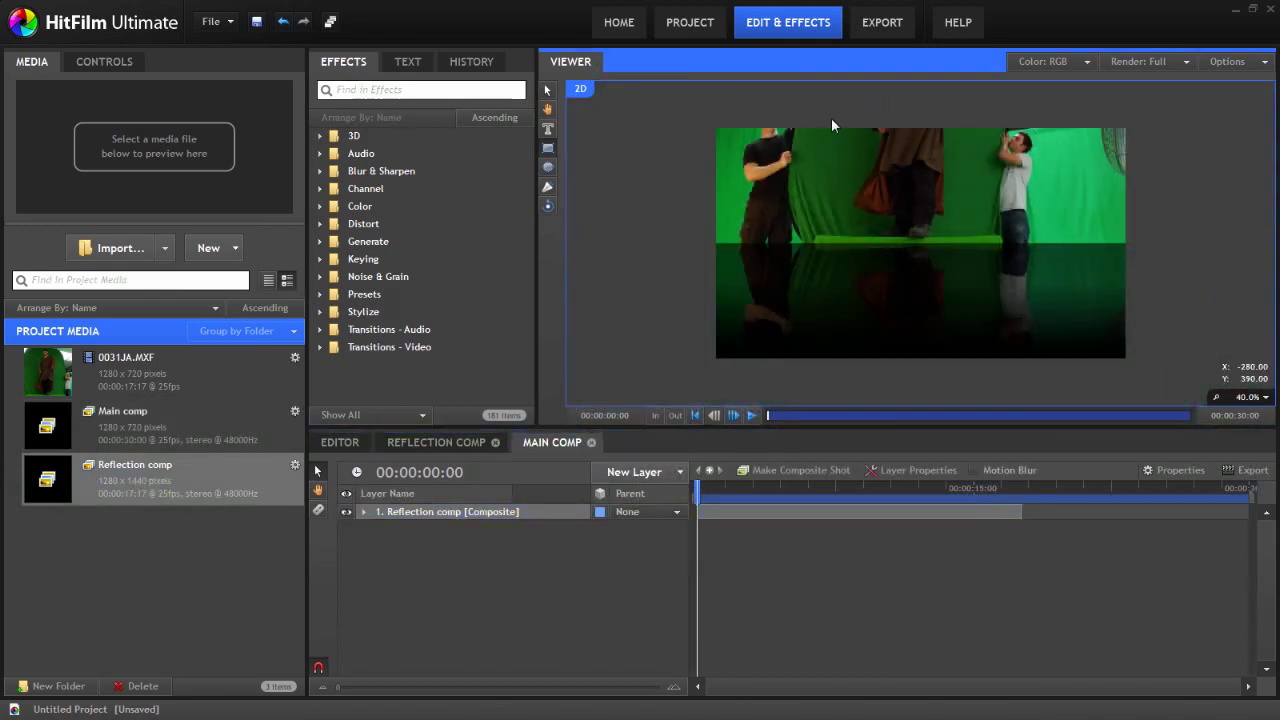
{"action": "left_click", "coordinate": [639, 483]}
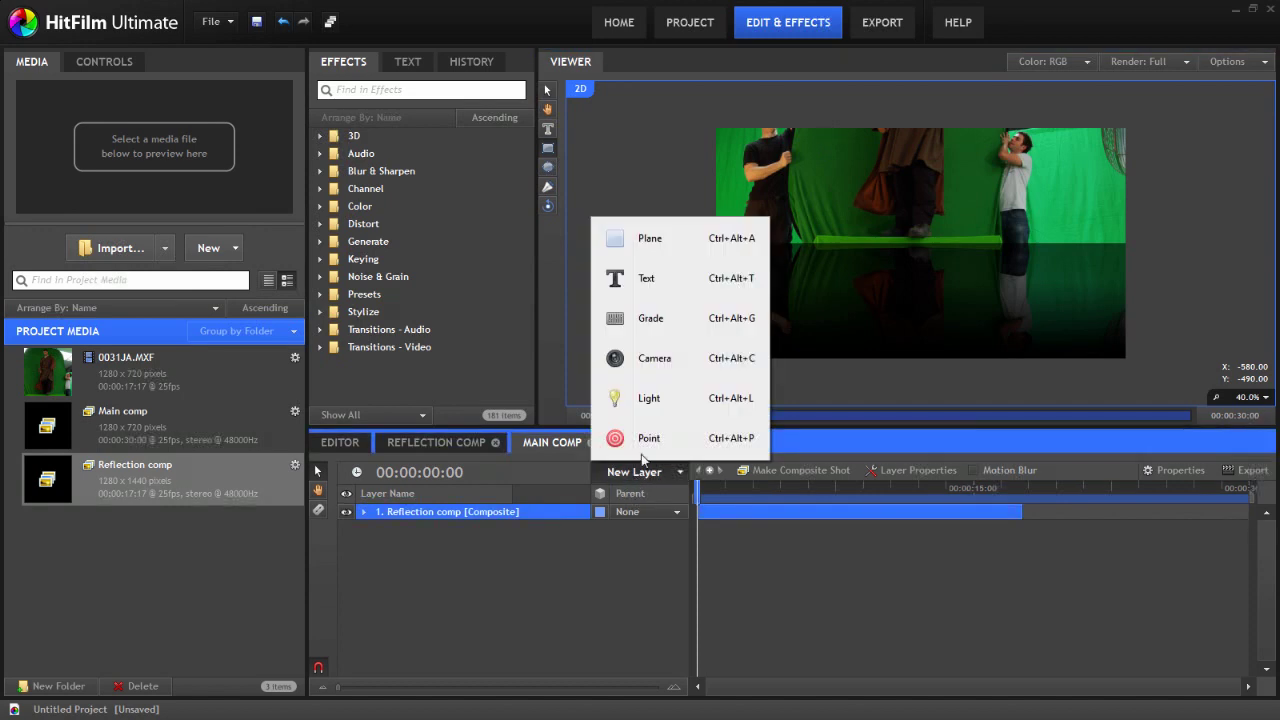
{"action": "left_click", "coordinate": [655, 360]}
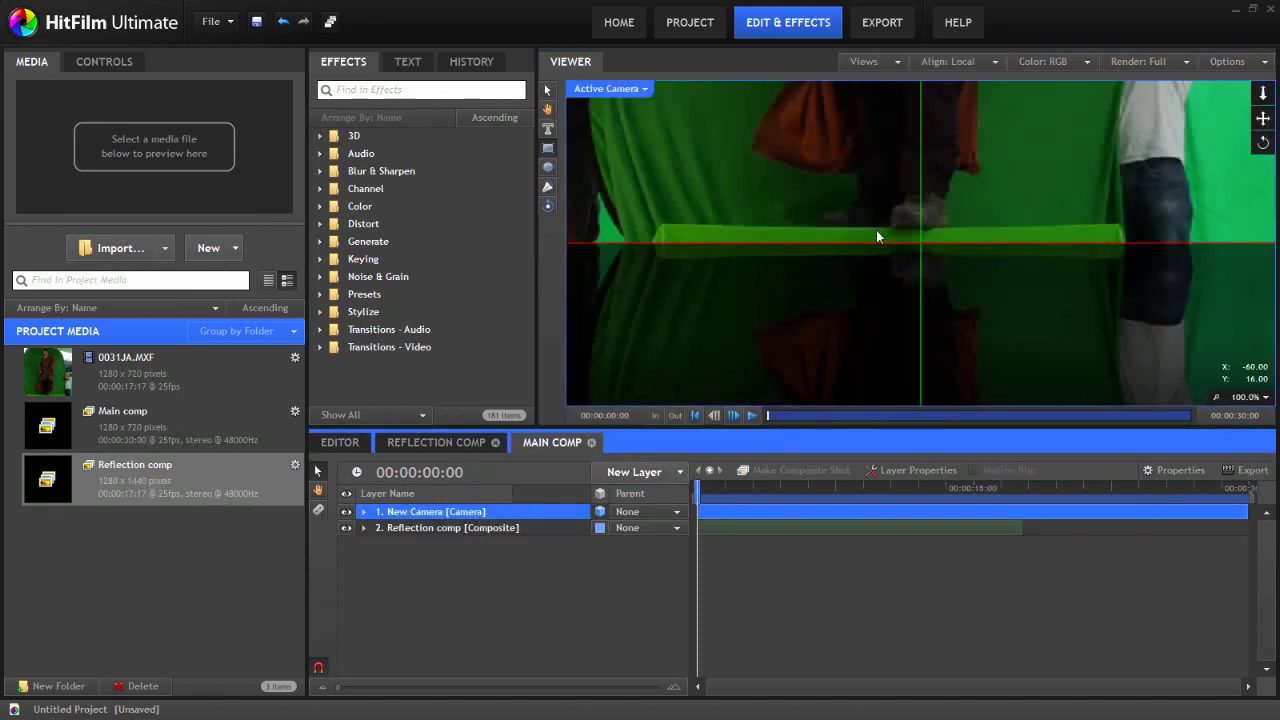
Step: Set the Reflection comp layer's type to 3D Plane
{"action": "scroll", "coordinate": [876, 230], "scroll_direction": "down", "scroll_amount": 5}
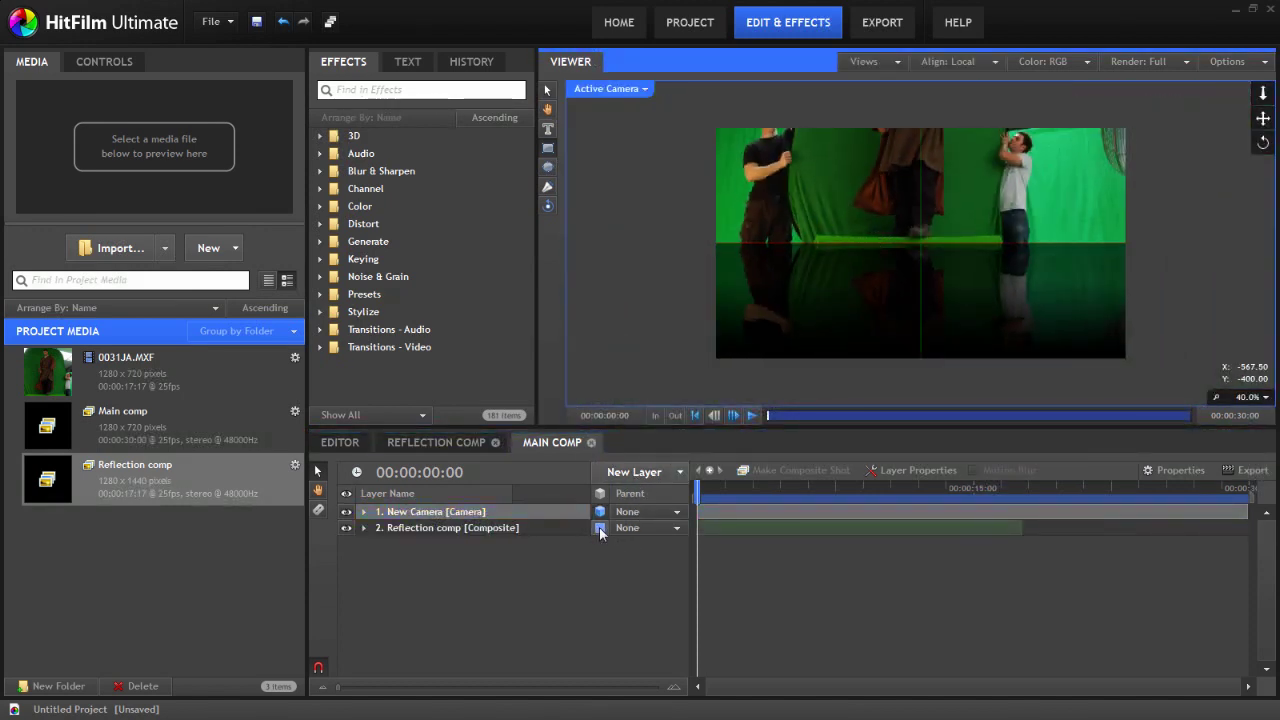
{"action": "left_click", "coordinate": [600, 528]}
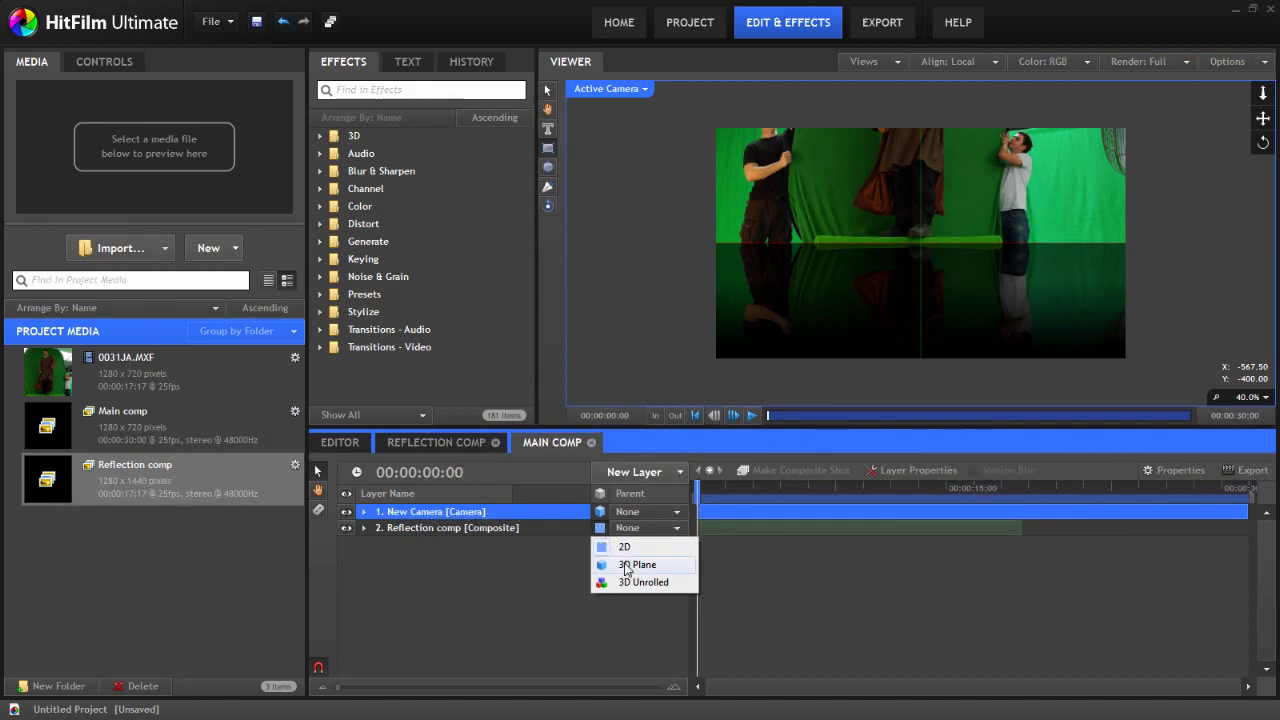
{"action": "left_click", "coordinate": [516, 566]}
{"action": "left_click", "coordinate": [600, 528]}
{"action": "left_click", "coordinate": [628, 566]}
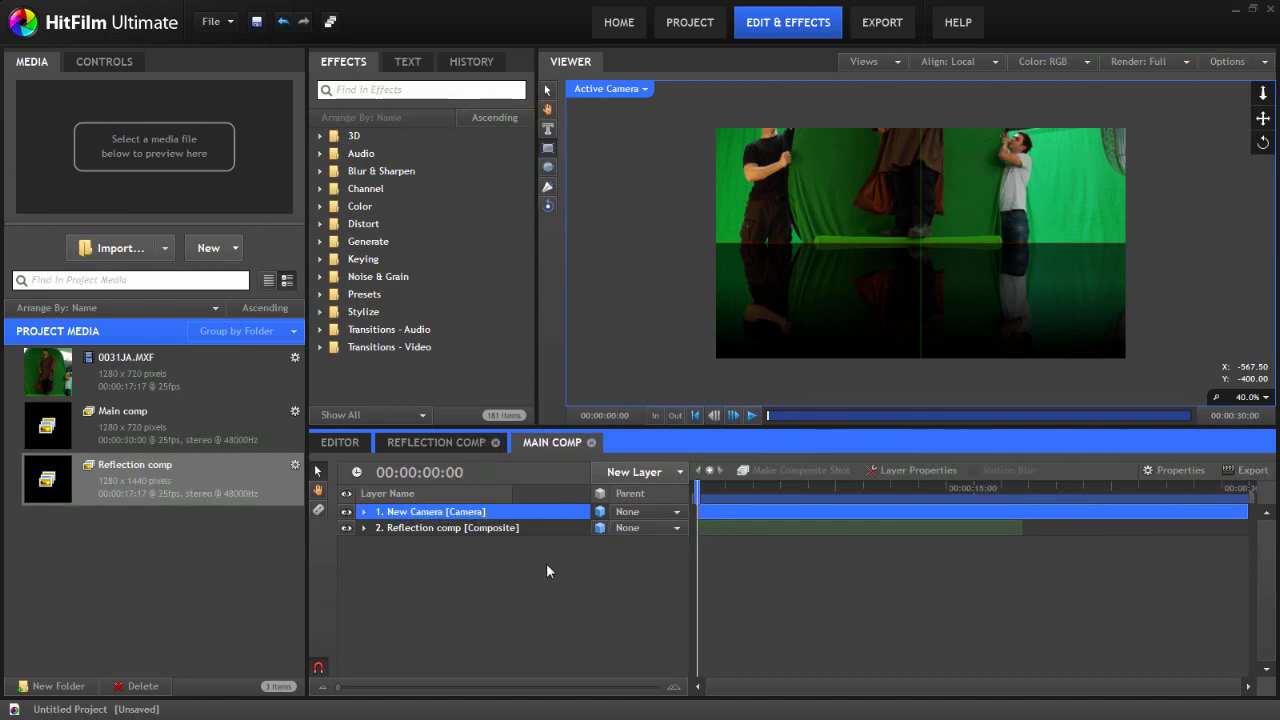
Step: Orbit and pan the 3D view around the scene's grid floor
{"action": "left_click", "coordinate": [560, 203]}
{"action": "left_click_drag", "start_coordinate": [911, 225], "coordinate": [862, 150]}
{"action": "left_click_drag", "start_coordinate": [1258, 95], "coordinate": [1015, 188]}
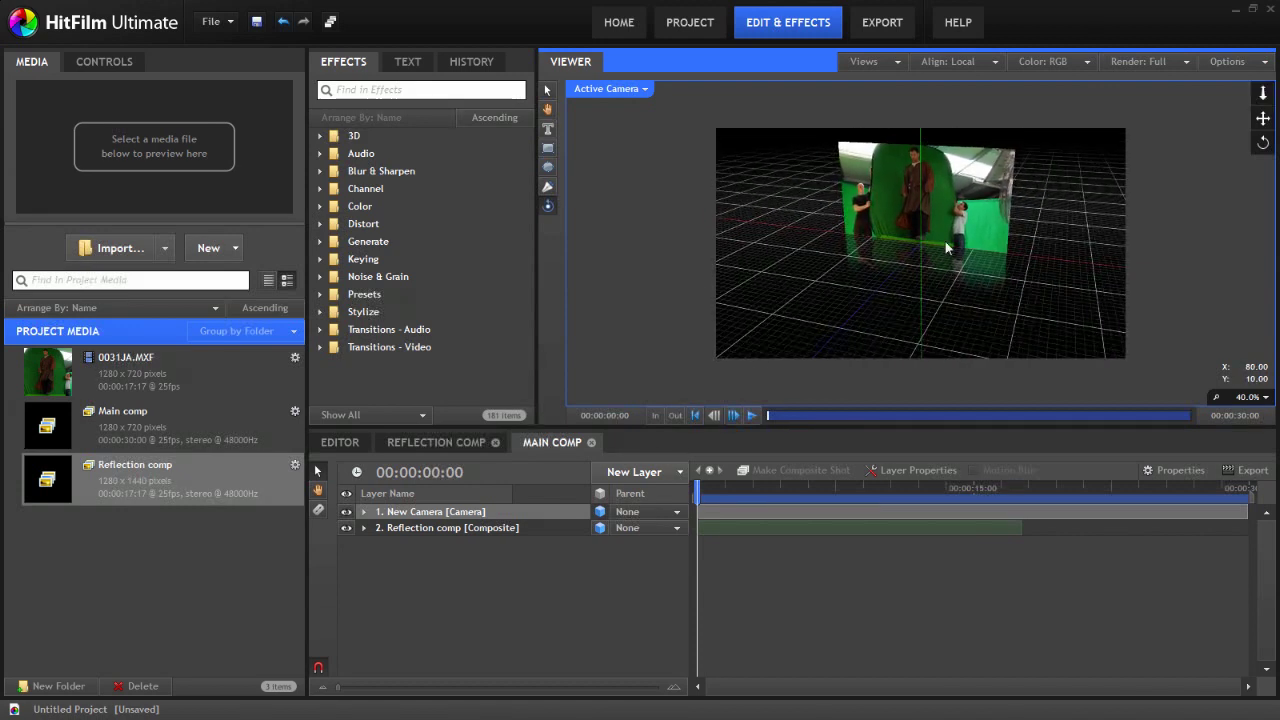
{"action": "left_click_drag", "start_coordinate": [1263, 118], "coordinate": [1113, 196]}
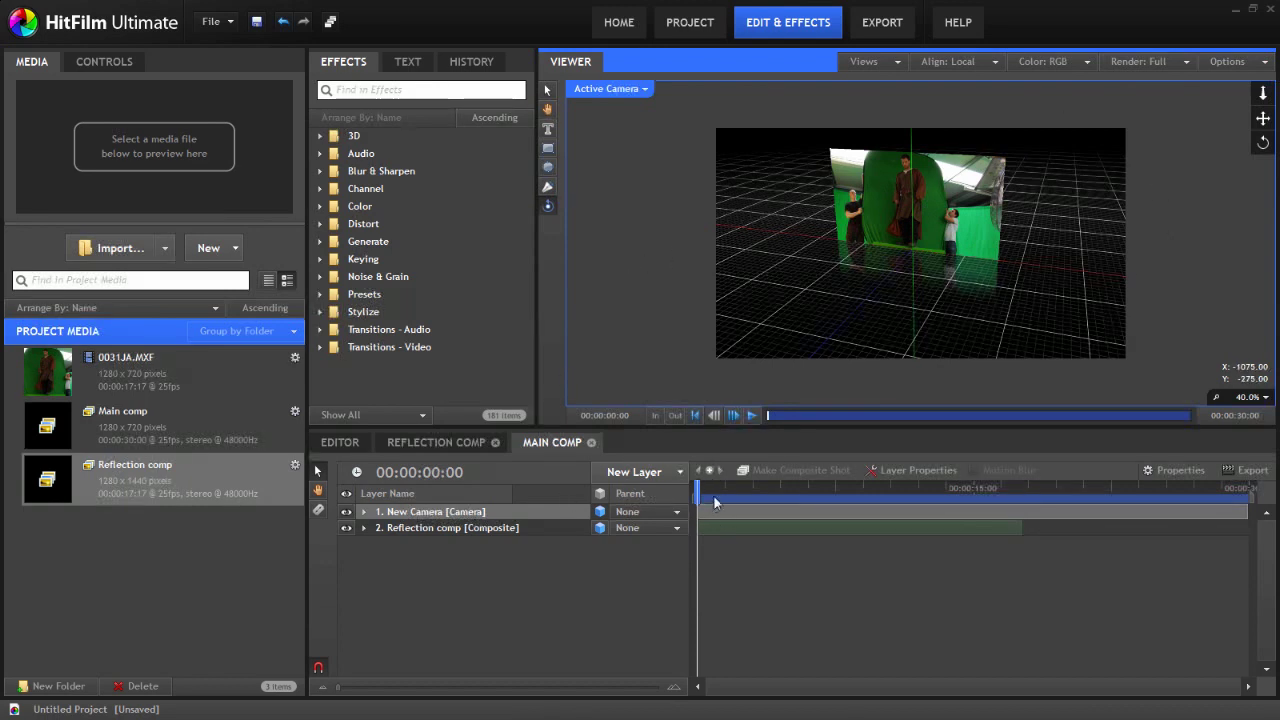
{"action": "left_click", "coordinate": [638, 476]}
{"action": "left_click", "coordinate": [657, 247]}
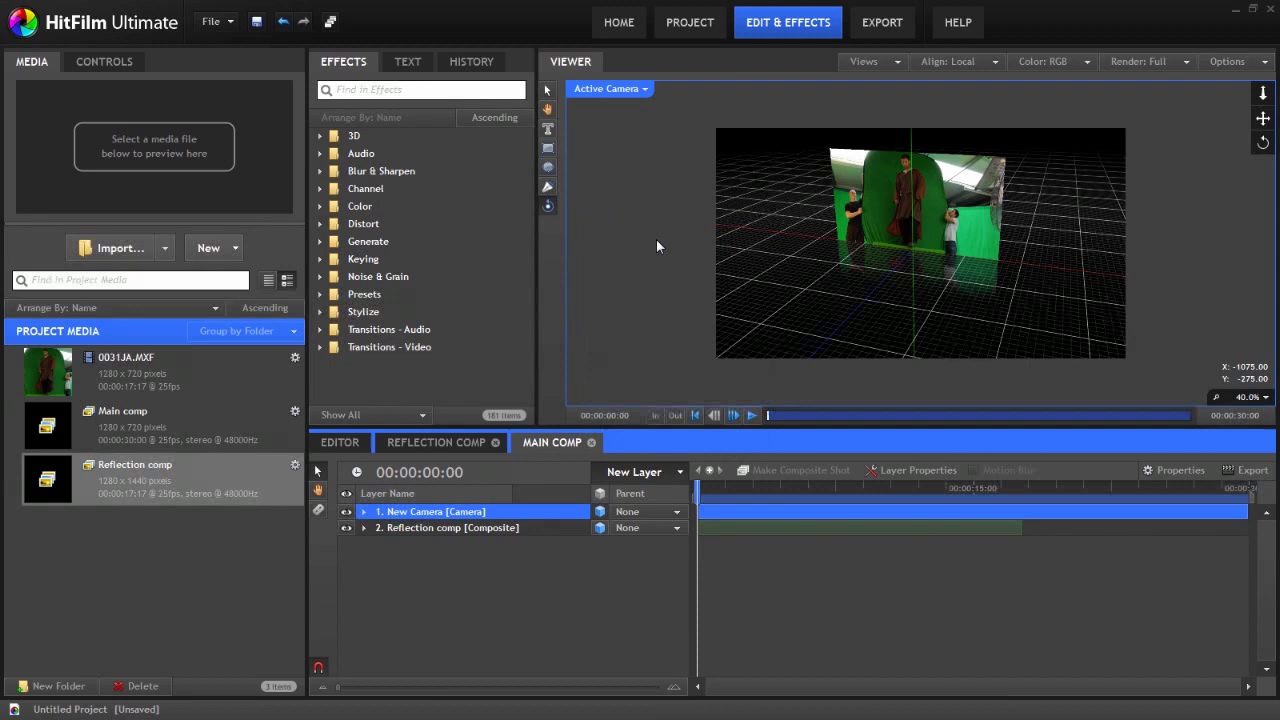
Step: Create a 1280×1280 3D plane and move New Plane 1 to the bottom of the stack
{"action": "left_click", "coordinate": [575, 327]}
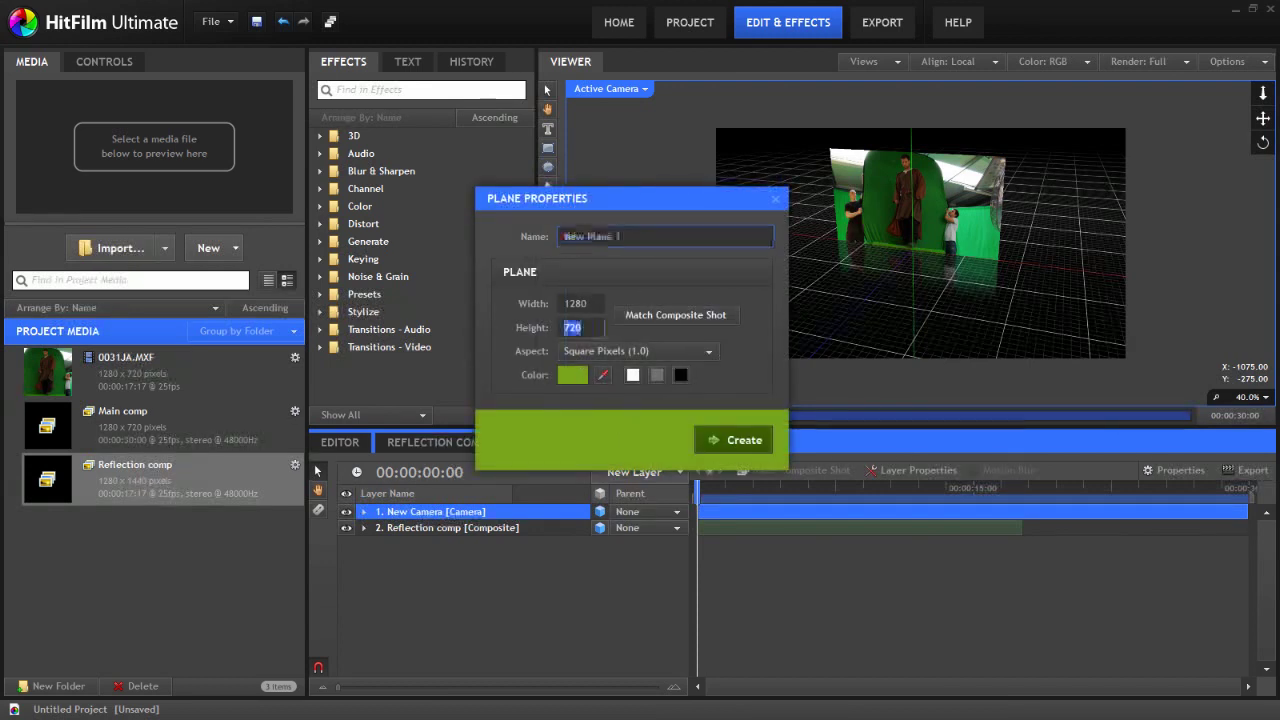
{"action": "type", "text": "1280"}
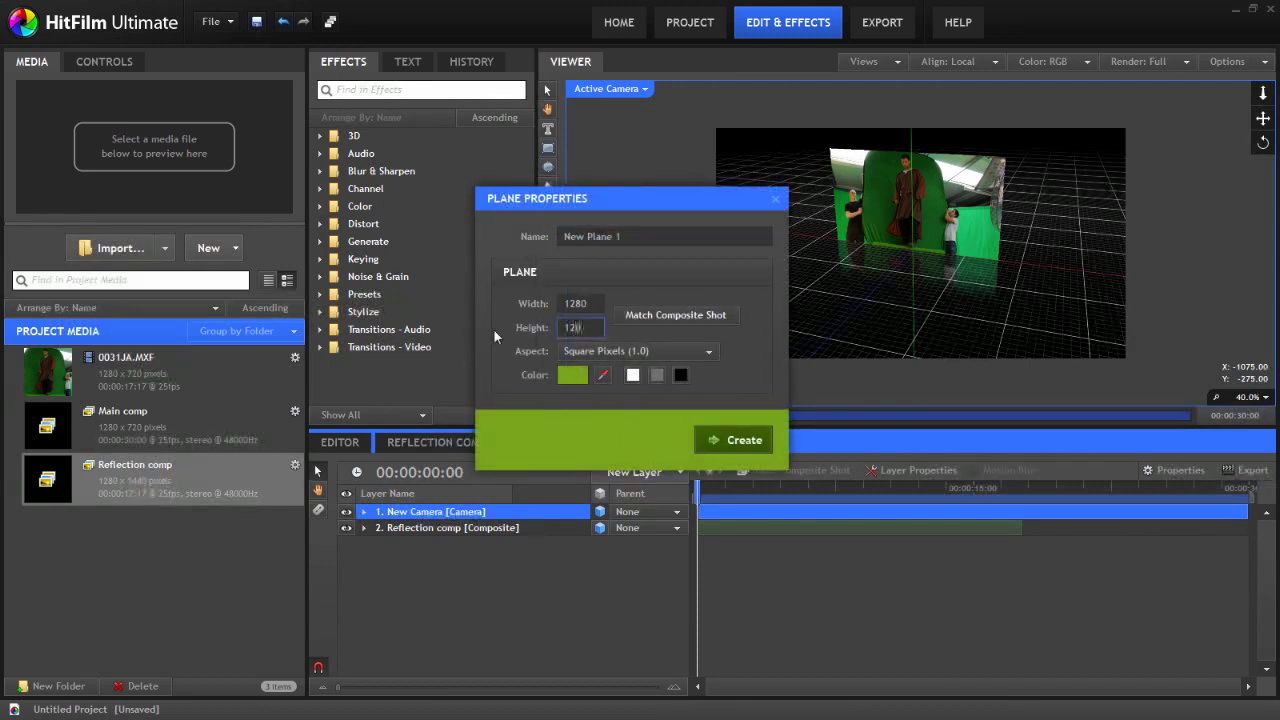
{"action": "left_click", "coordinate": [744, 440]}
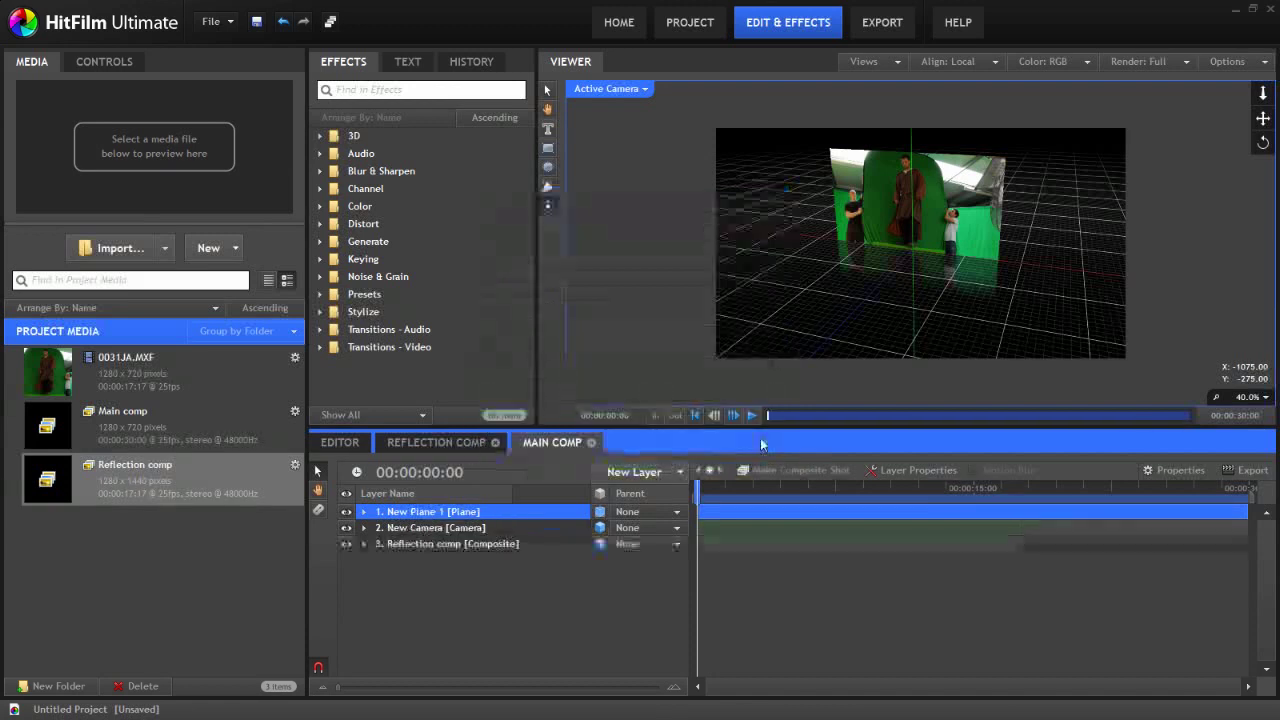
{"action": "left_click", "coordinate": [600, 512]}
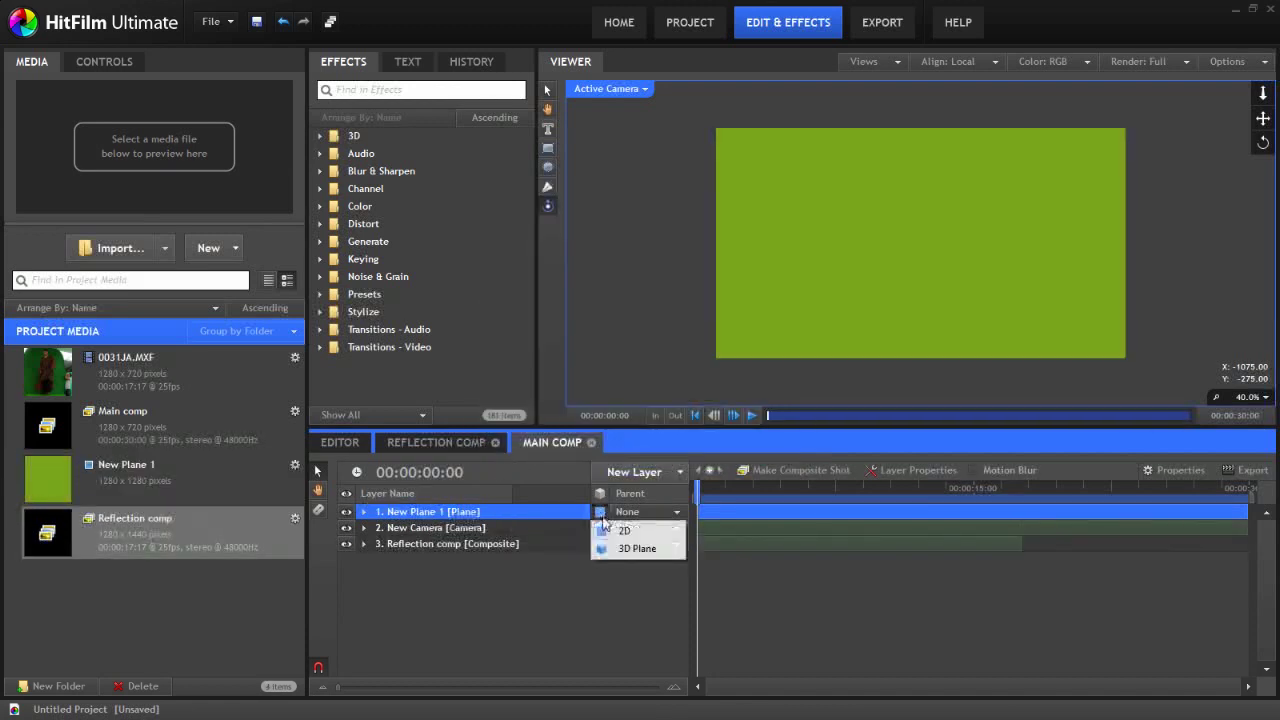
{"action": "left_click", "coordinate": [626, 545]}
{"action": "left_click_drag", "start_coordinate": [432, 516], "coordinate": [425, 551]}
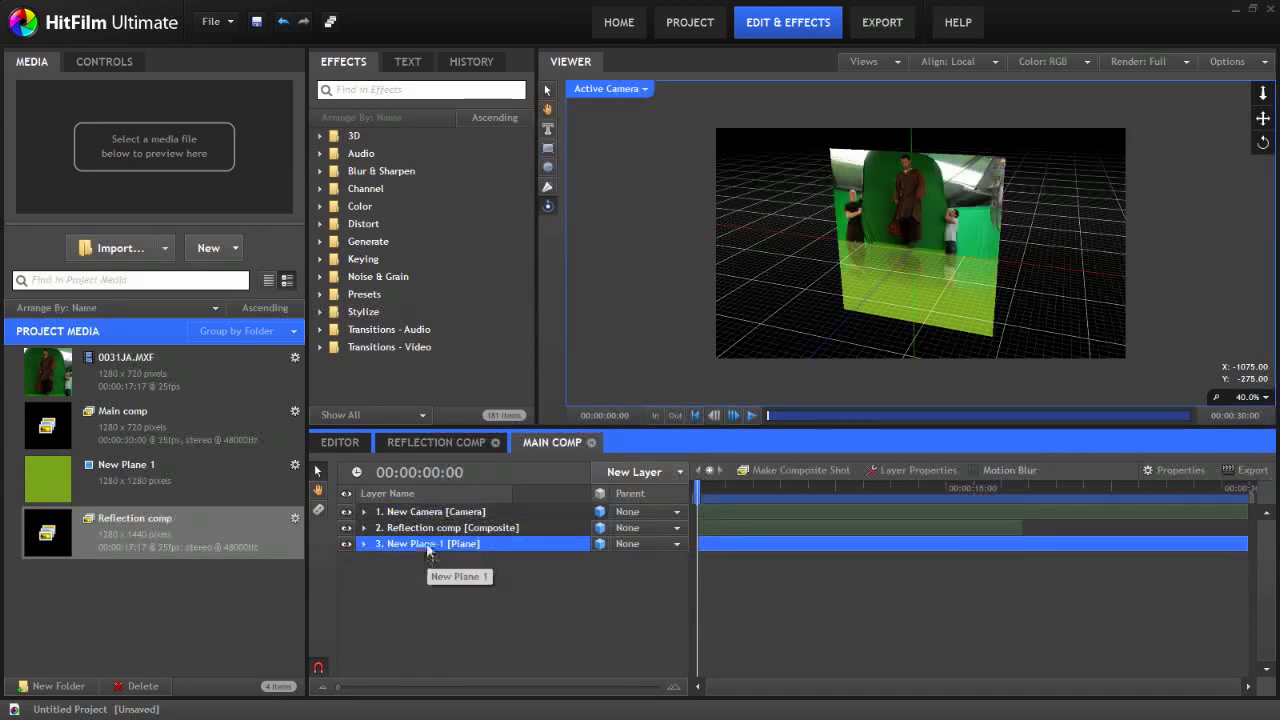
Step: Lay the plane flat with Orientation X -90 and scale it up to 308.5%, 268.1%
{"action": "left_click", "coordinate": [104, 61]}
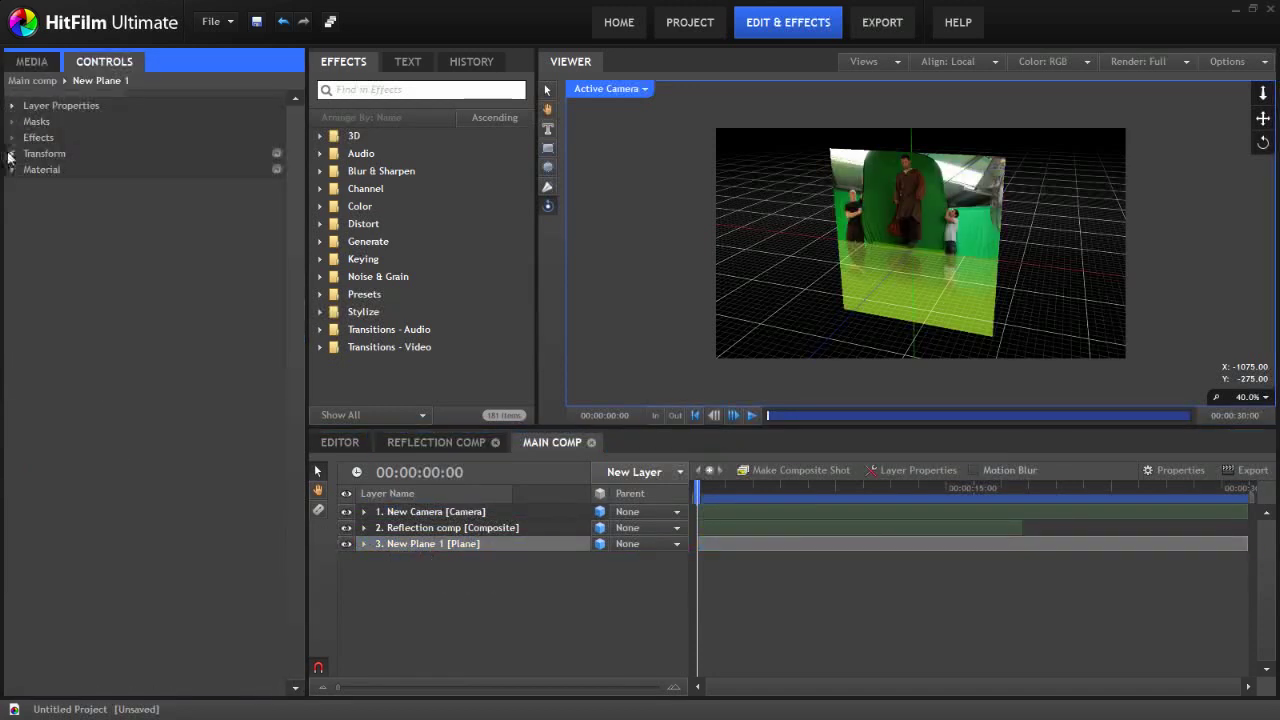
{"action": "left_click", "coordinate": [13, 153]}
{"action": "left_click", "coordinate": [212, 233]}
{"action": "type", "text": "-90"}
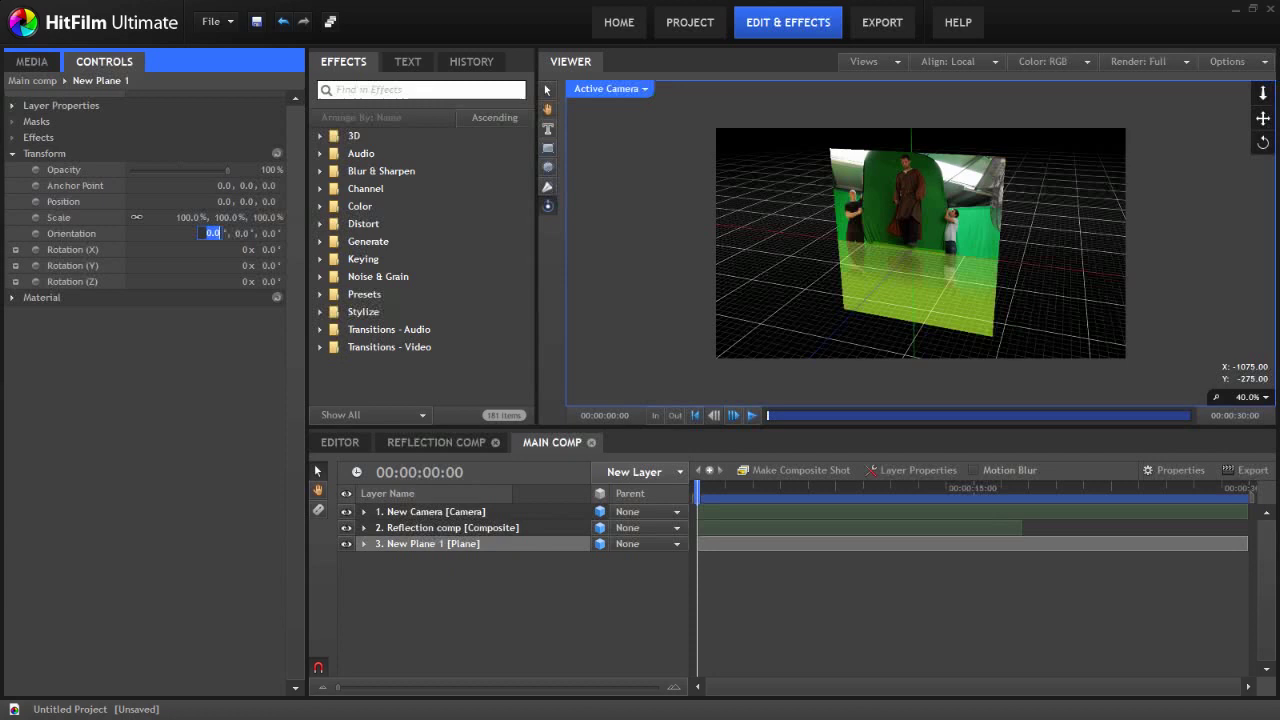
{"action": "key", "text": "Return"}
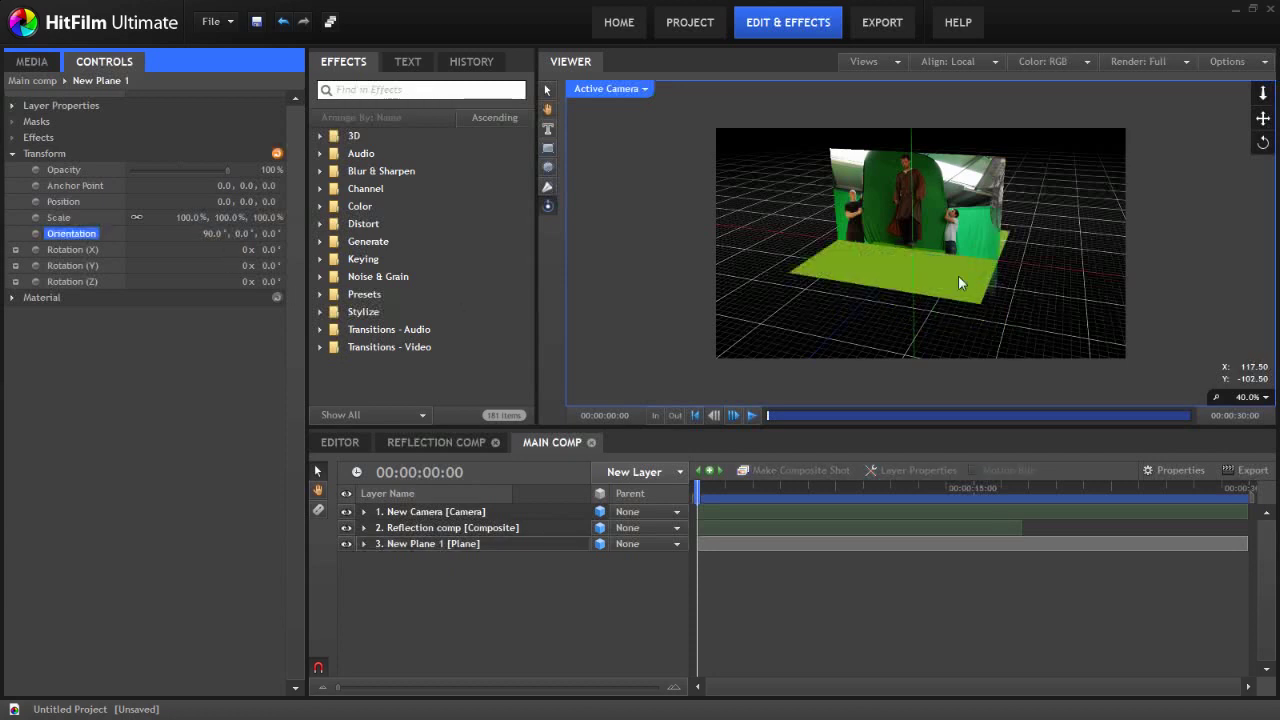
{"action": "left_click", "coordinate": [547, 92]}
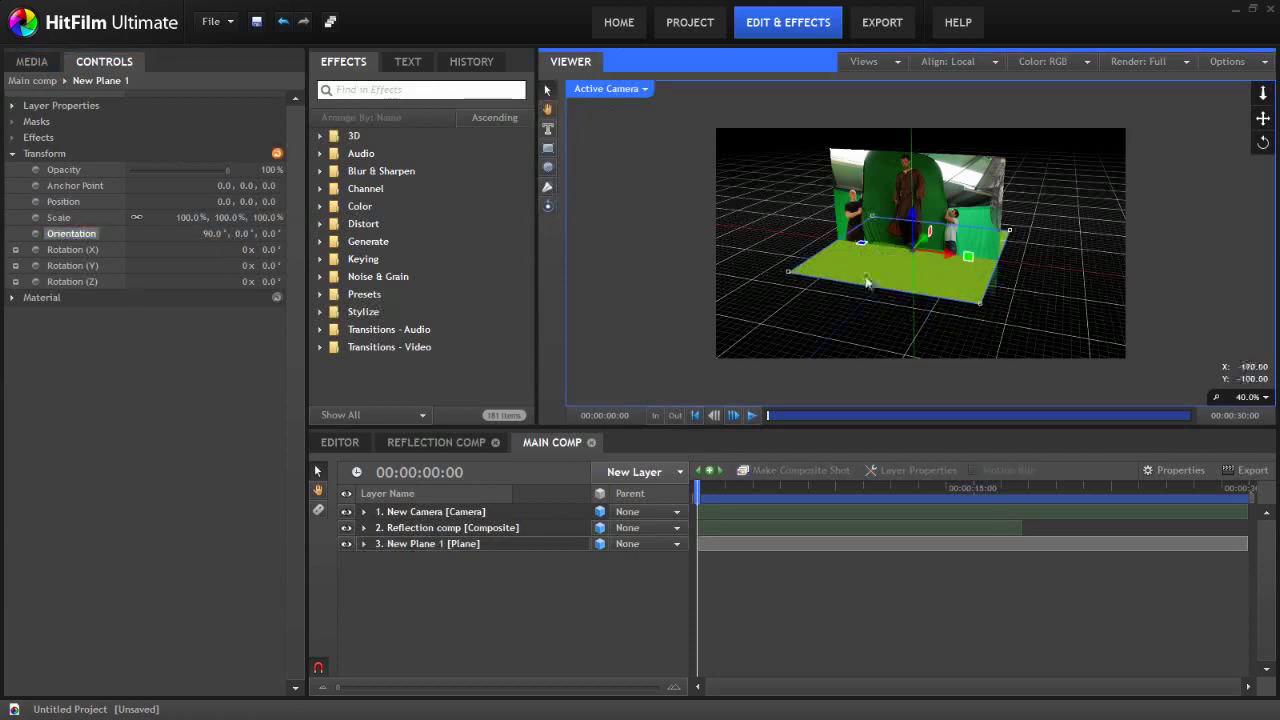
{"action": "left_click", "coordinate": [787, 271]}
{"action": "left_click_drag", "start_coordinate": [733, 280], "coordinate": [450, 318]}
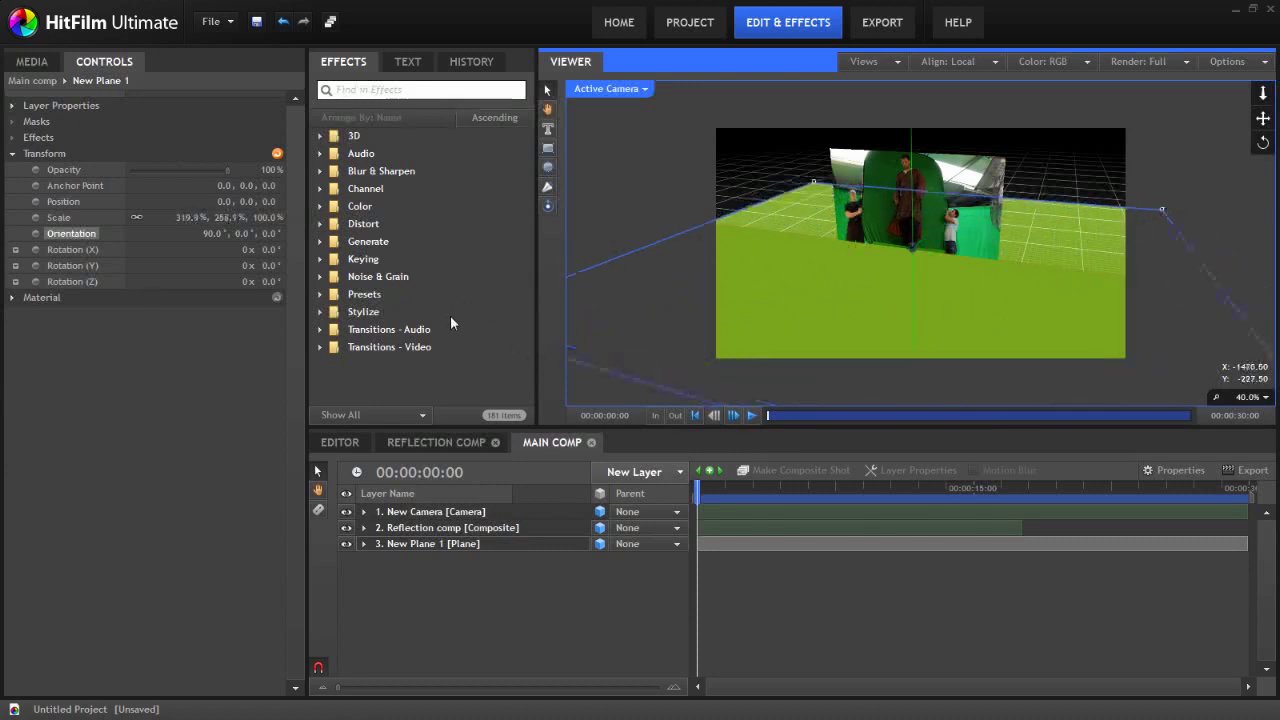
{"action": "left_click", "coordinate": [547, 205]}
{"action": "left_click_drag", "start_coordinate": [942, 266], "coordinate": [900, 300]}
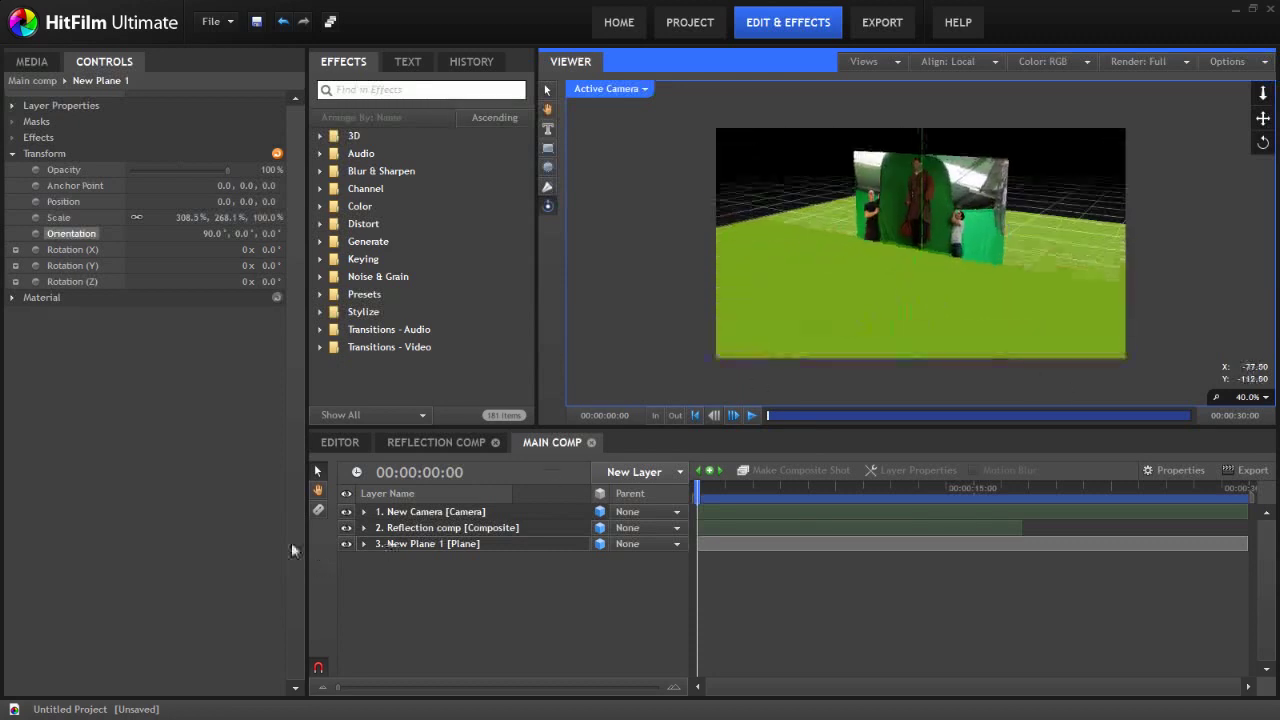
{"action": "left_click", "coordinate": [346, 544]}
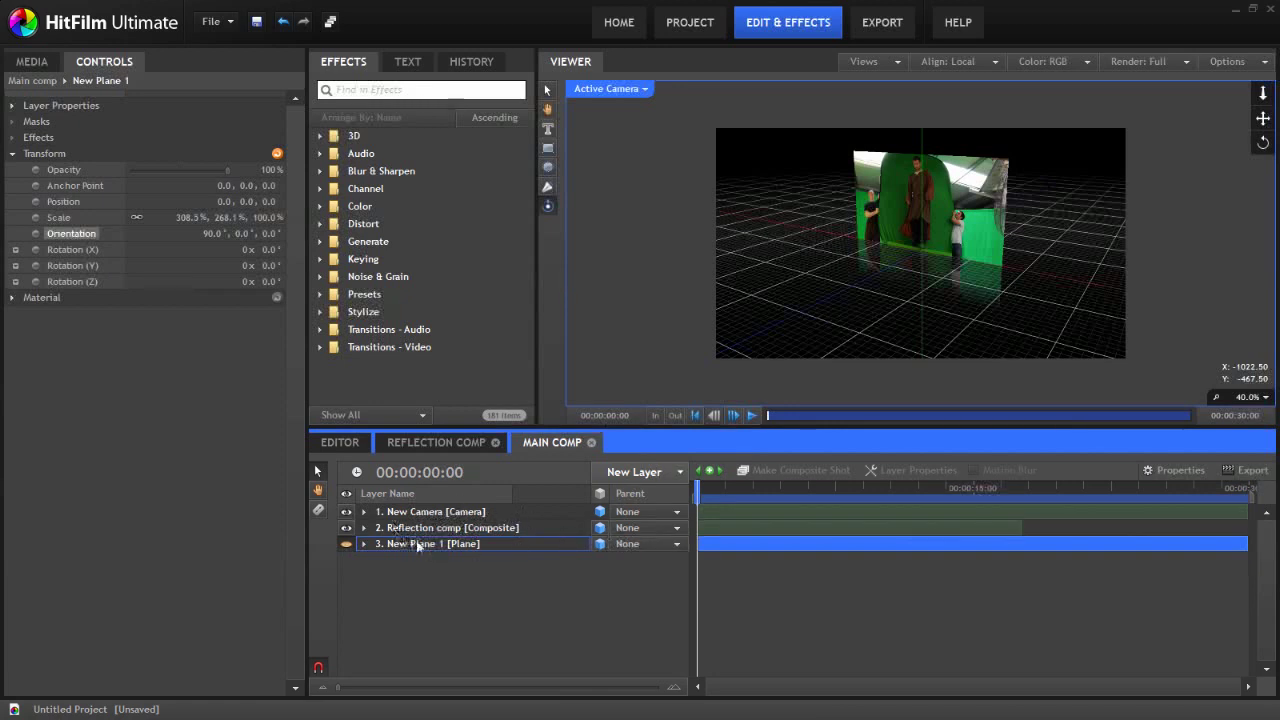
{"action": "left_click", "coordinate": [346, 544]}
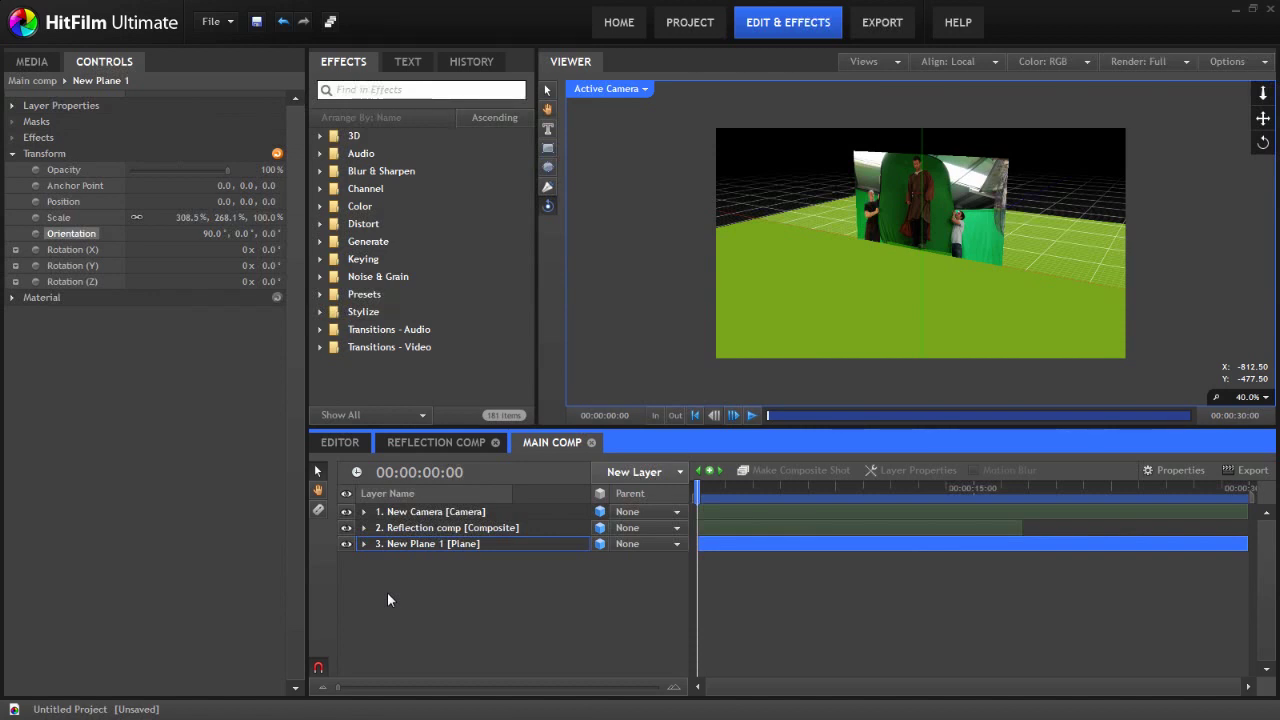
{"action": "left_click", "coordinate": [631, 475]}
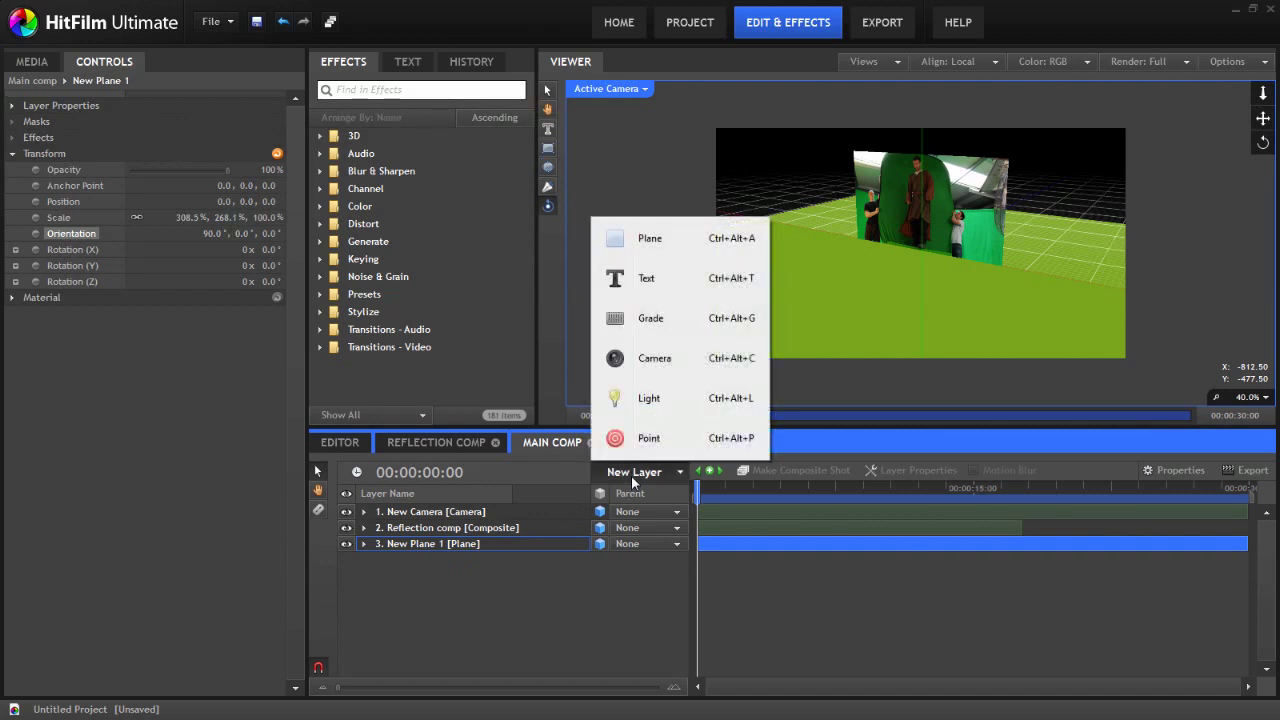
{"action": "left_click", "coordinate": [694, 320]}
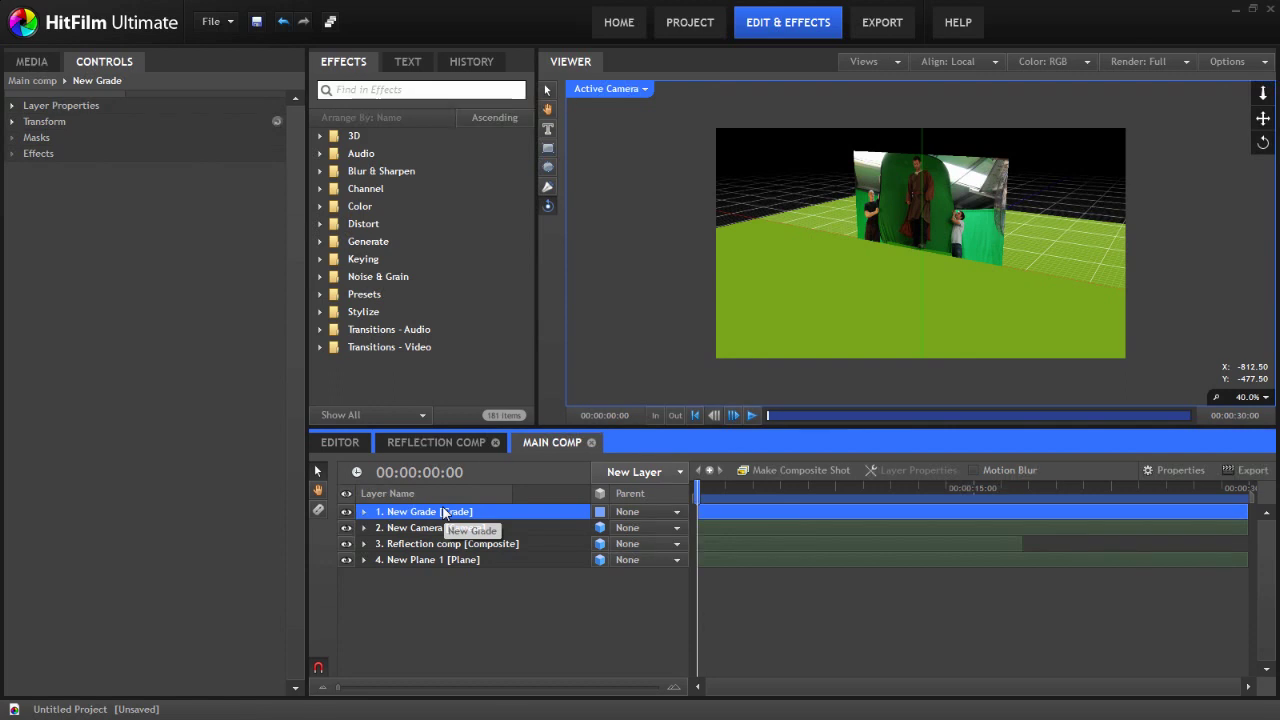
{"action": "left_click", "coordinate": [420, 90]}
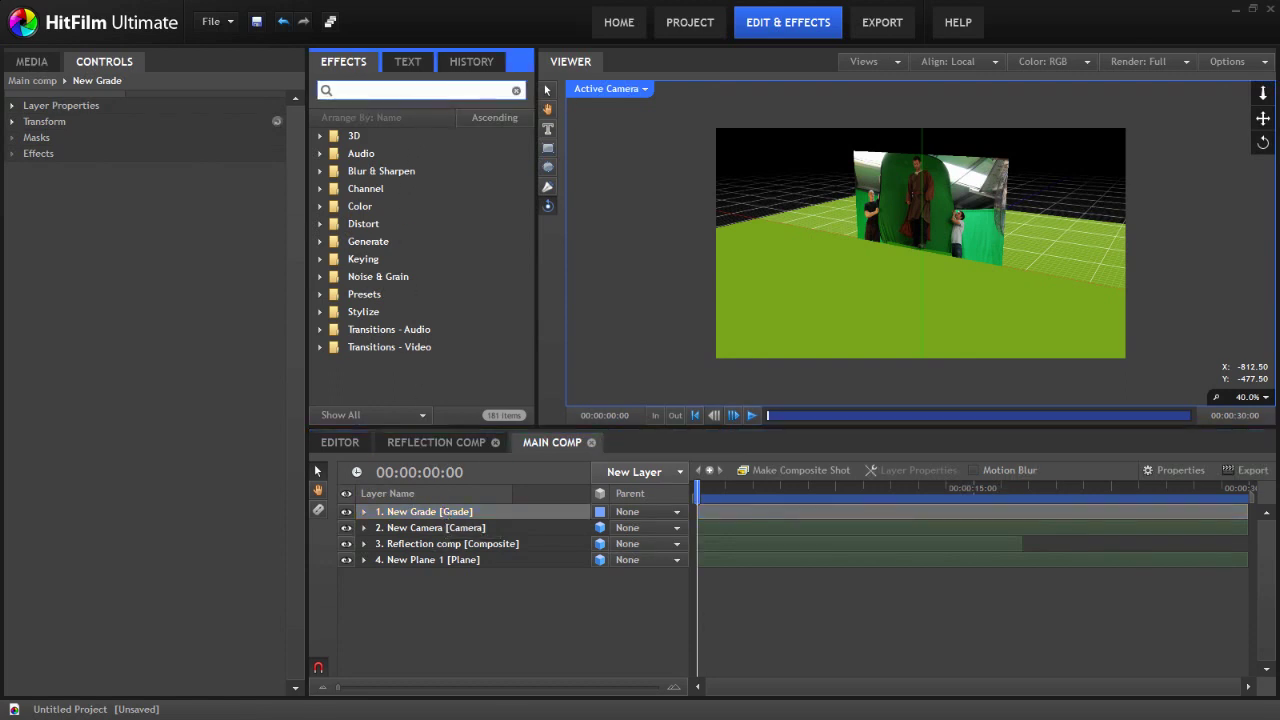
{"action": "type", "text": "blur"}
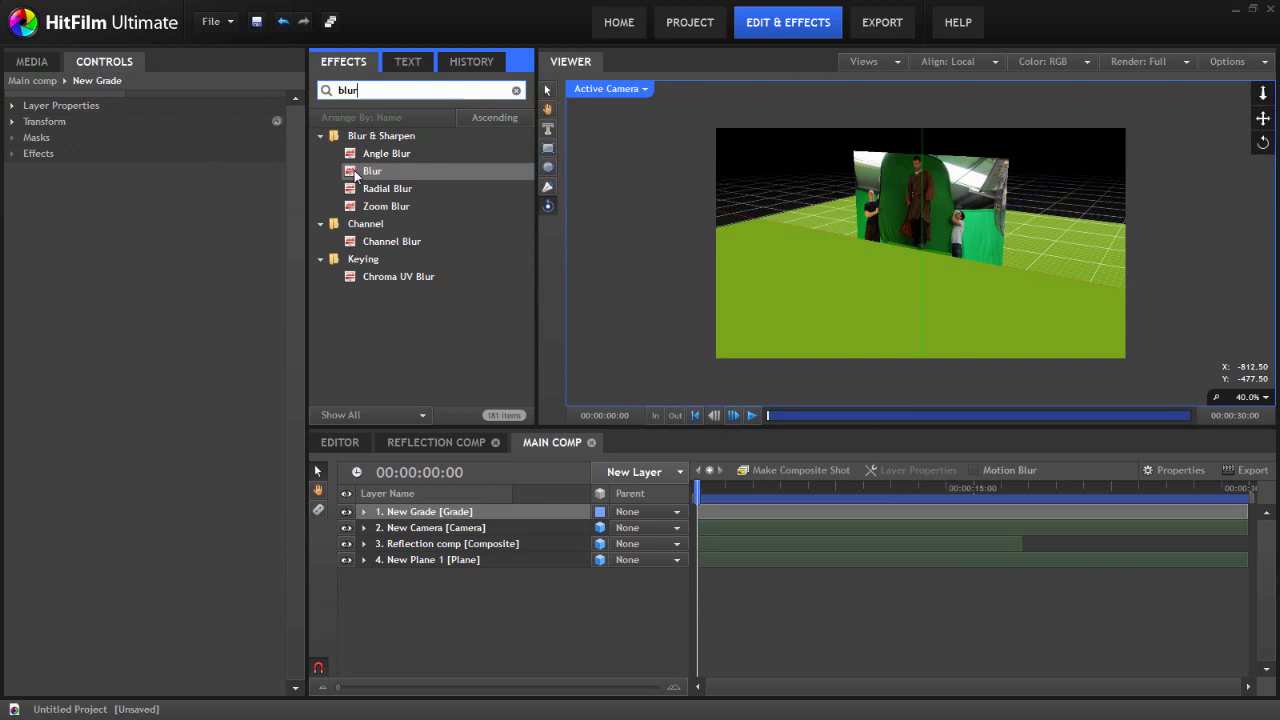
{"action": "left_click_drag", "start_coordinate": [372, 171], "coordinate": [431, 514]}
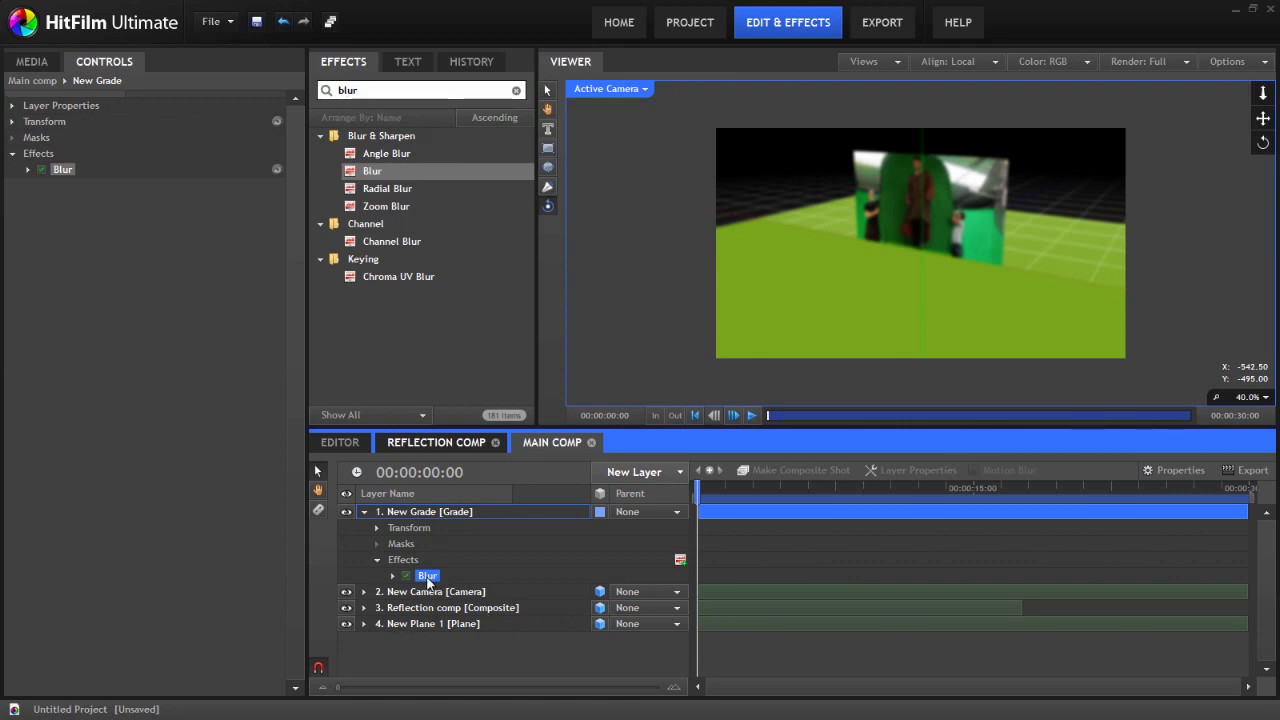
{"action": "key", "text": "Delete"}
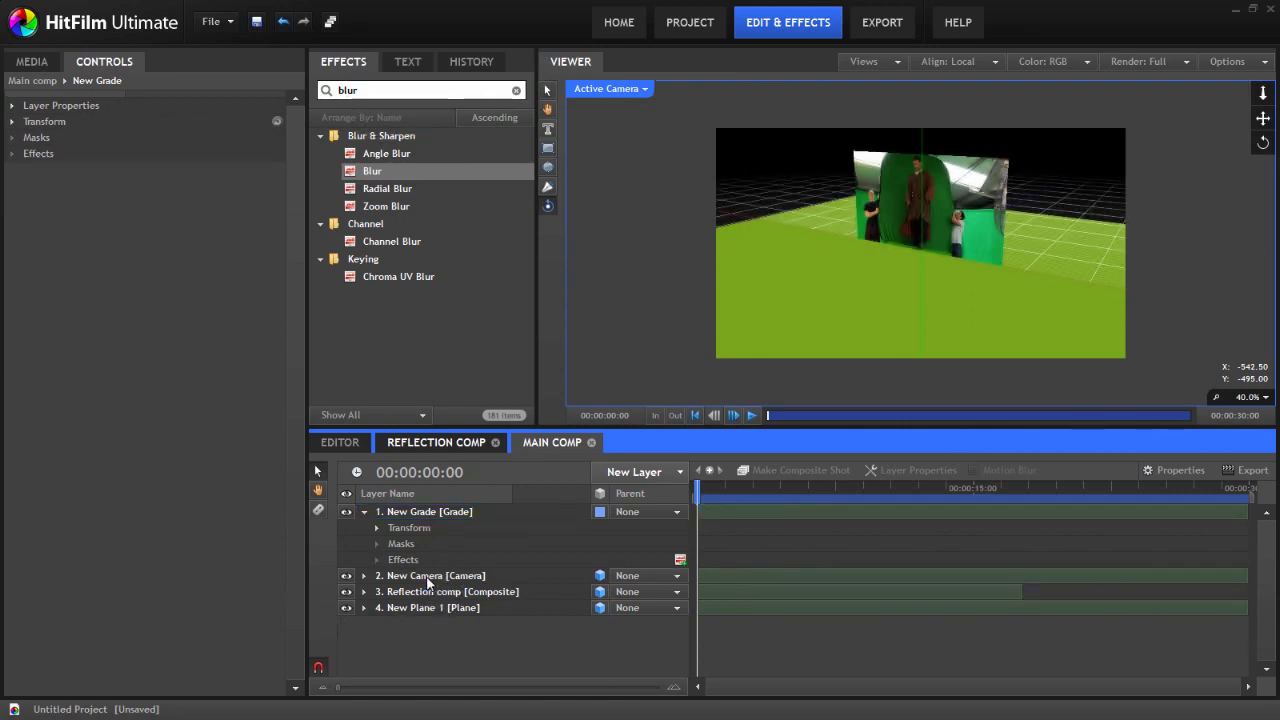
Step: Move the New Grade layer to third place, directly above New Plane 1
{"action": "left_click", "coordinate": [432, 513]}
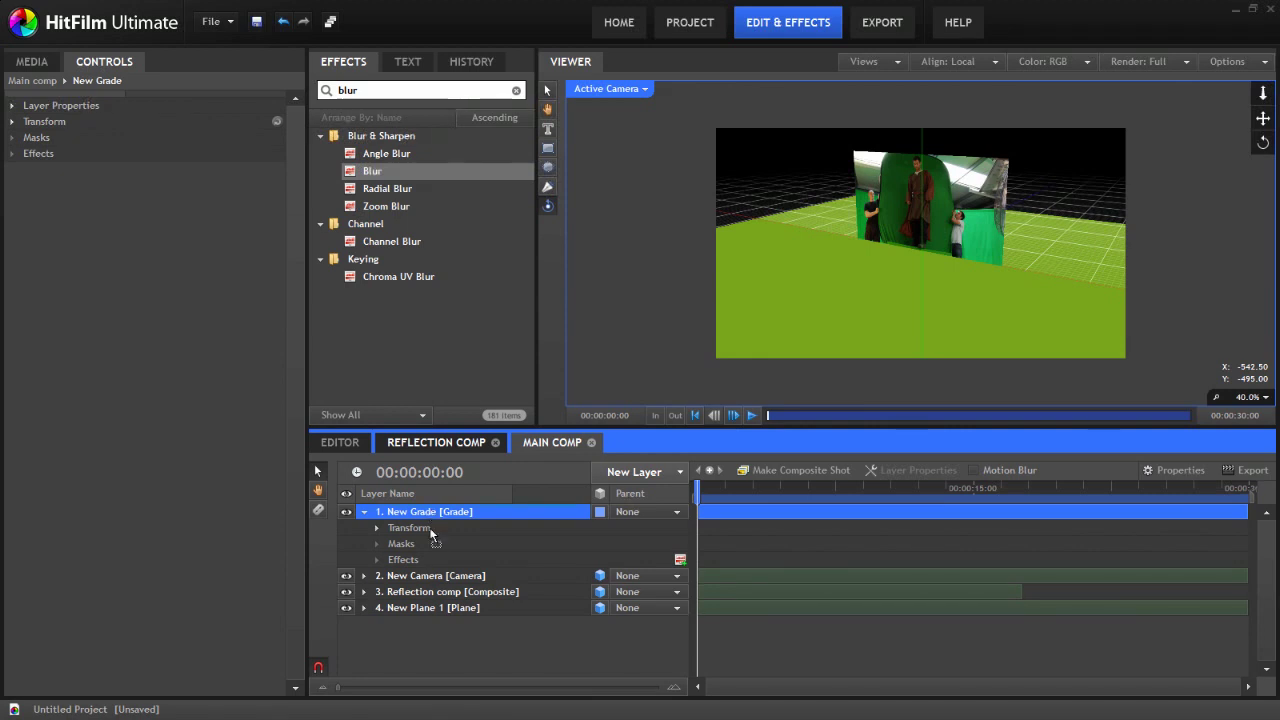
{"action": "left_click_drag", "start_coordinate": [432, 537], "coordinate": [449, 606]}
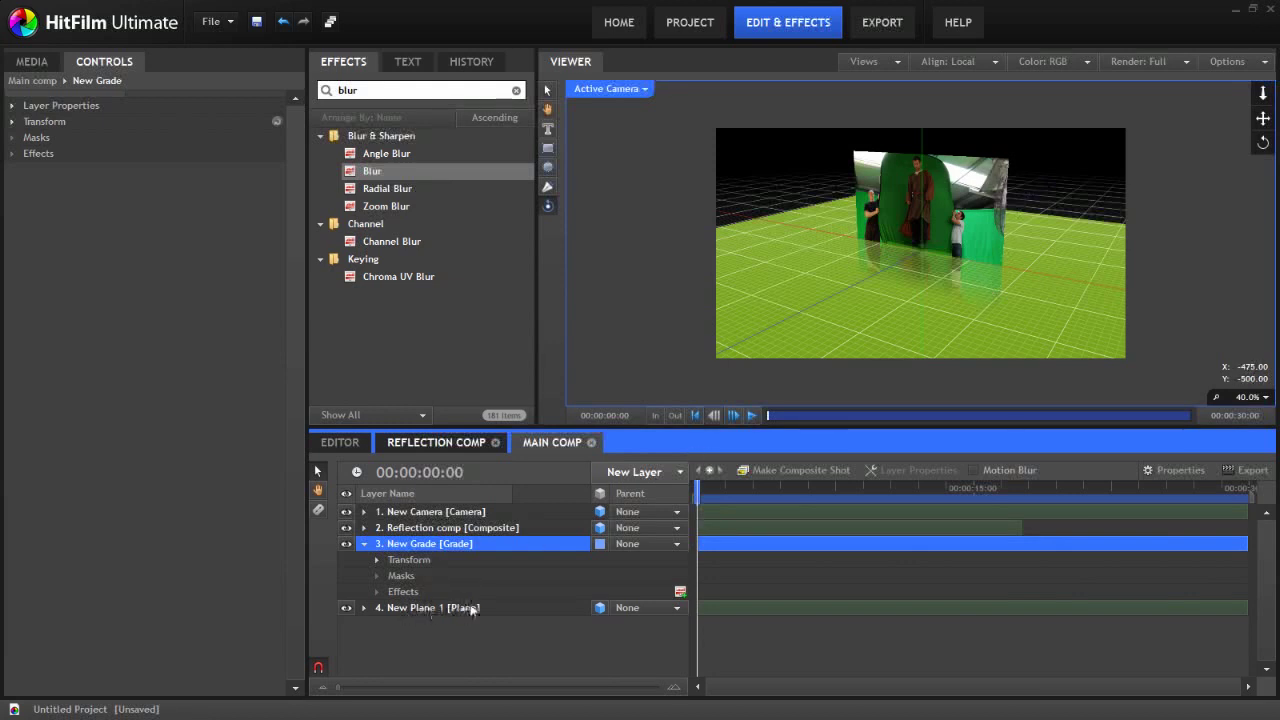
{"action": "mouse_move", "coordinate": [458, 544]}
{"action": "left_mouse_down"}
{"action": "mouse_move", "coordinate": [383, 540]}
{"action": "mouse_move", "coordinate": [462, 531]}
{"action": "left_mouse_up"}
Step: Turn off the viewer's Floor Plane grid and orbit to check the reflection
{"action": "left_click_drag", "start_coordinate": [912, 265], "coordinate": [955, 266]}
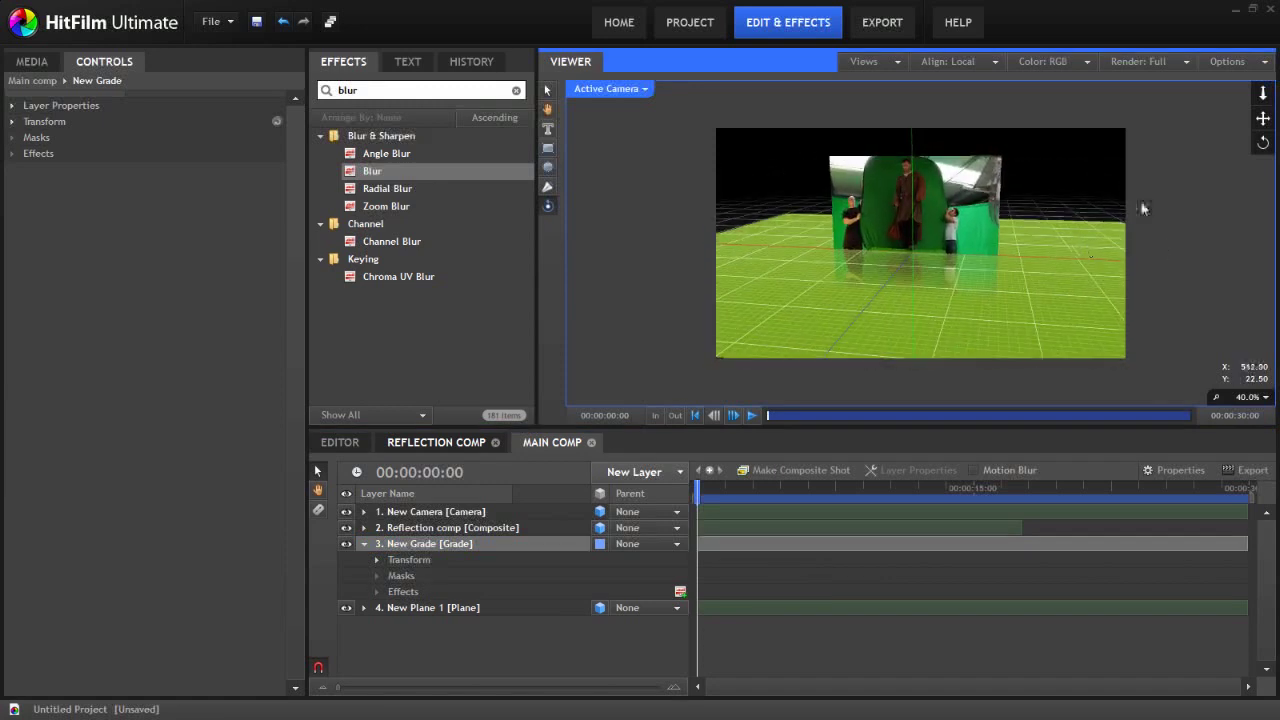
{"action": "left_click", "coordinate": [1266, 66]}
{"action": "left_click", "coordinate": [1230, 84]}
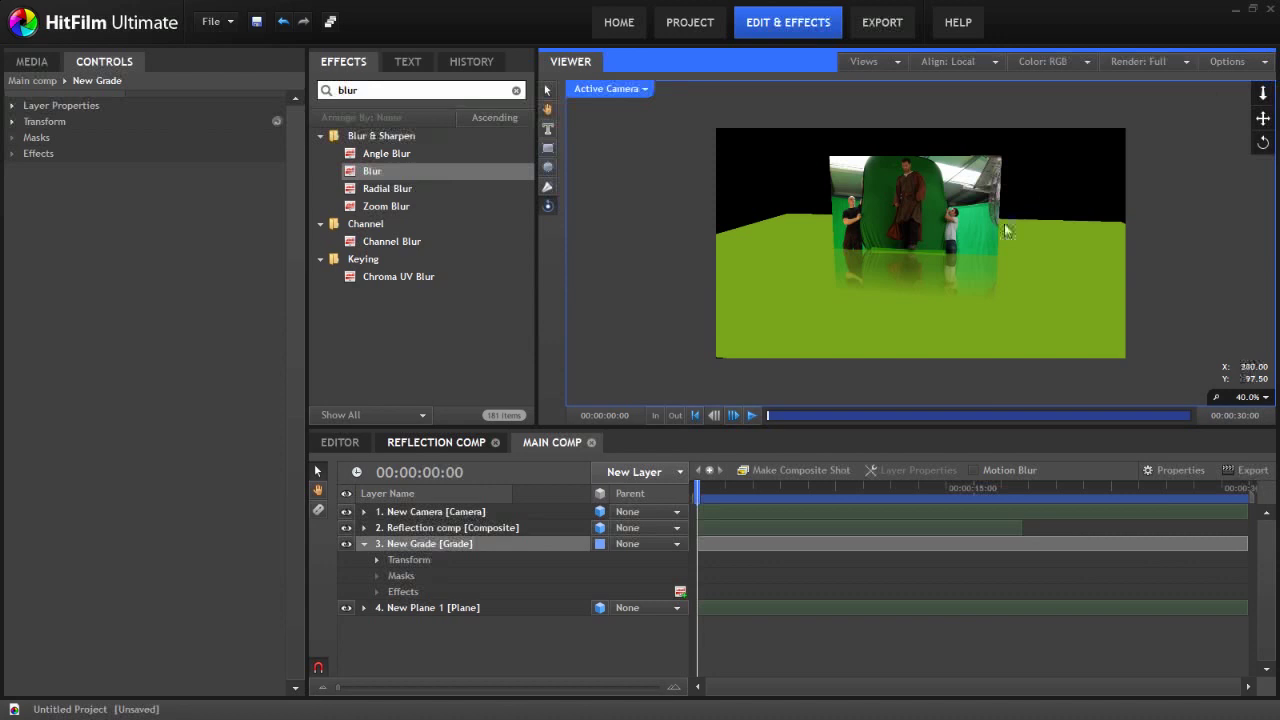
{"action": "left_click_drag", "start_coordinate": [952, 283], "coordinate": [1069, 298]}
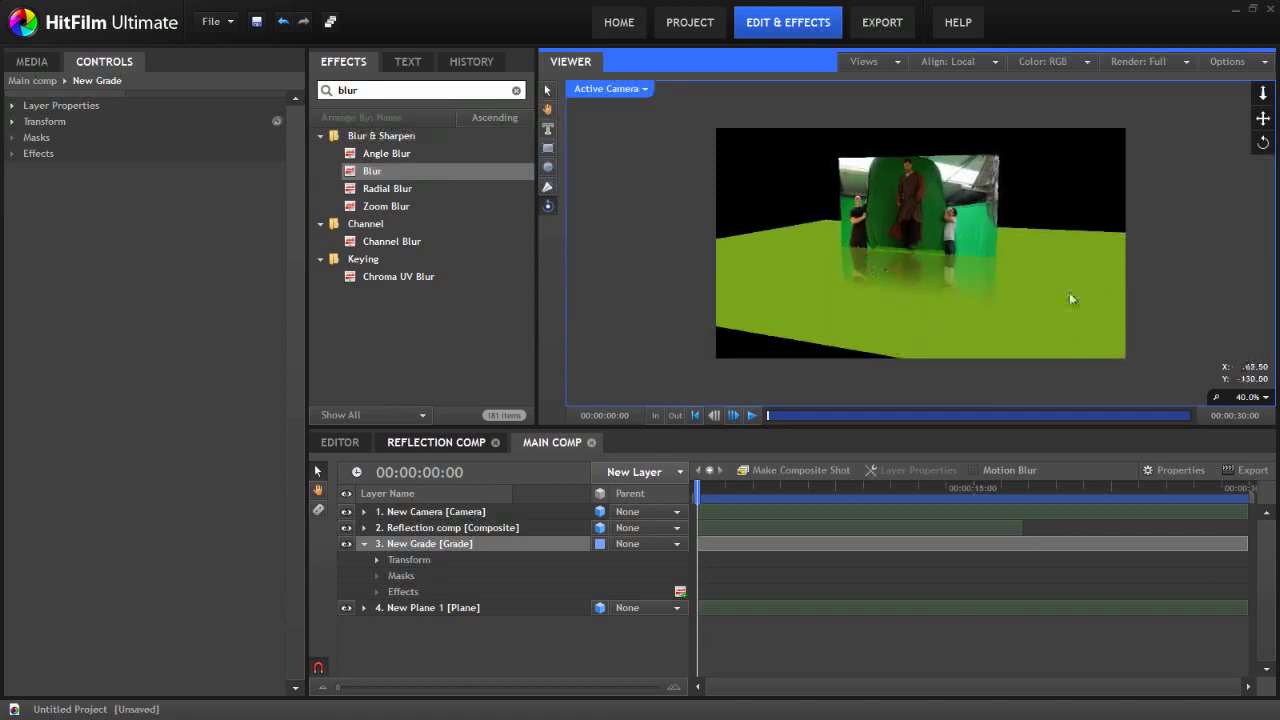
Step: Search Effects for 'cloud' and apply Clouds to New Plane 1
{"action": "double_click", "coordinate": [347, 90]}
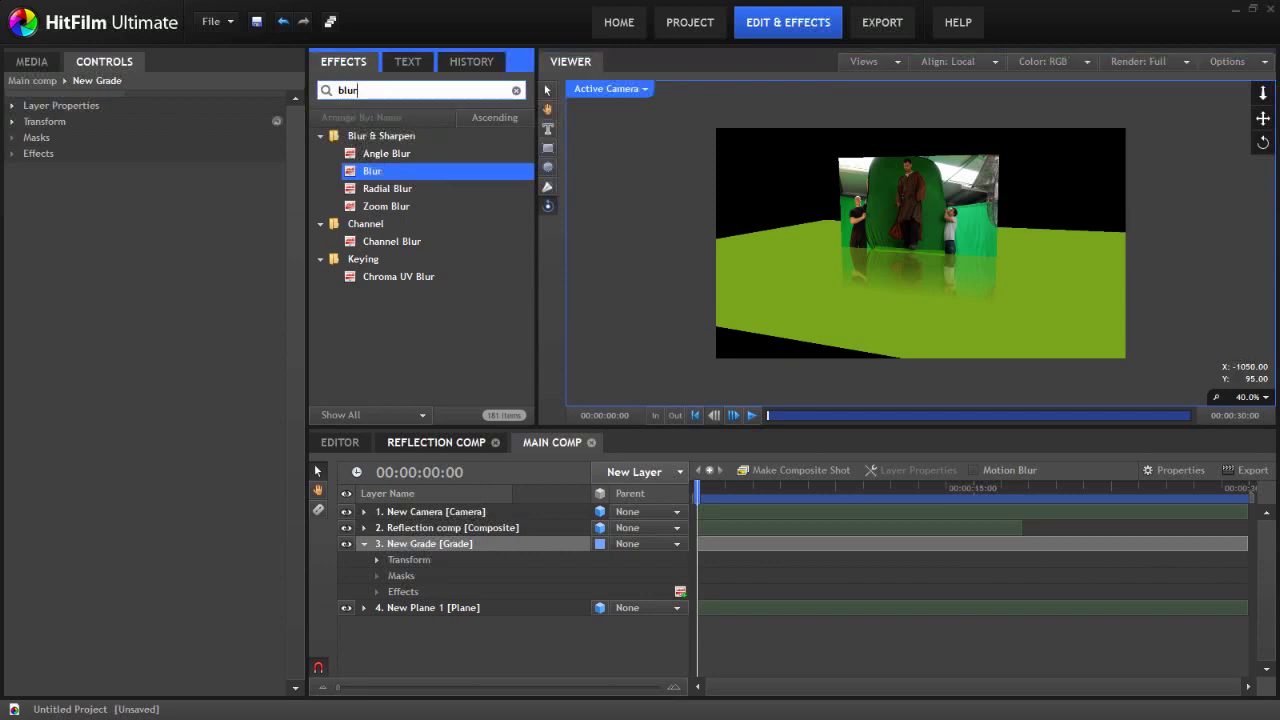
{"action": "type", "text": "cloud"}
{"action": "left_click_drag", "start_coordinate": [377, 223], "coordinate": [428, 608]}
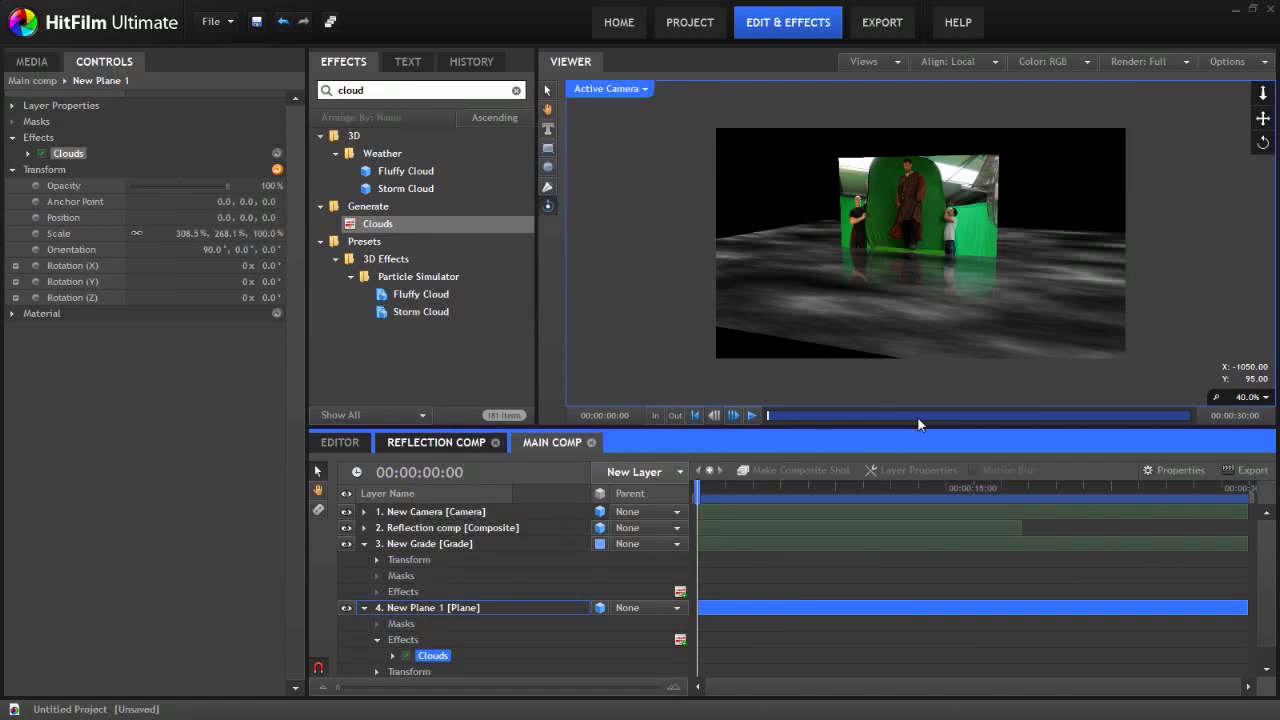
Step: Set the Clouds Speed X to 0 and preview the cloudy floor
{"action": "left_click", "coordinate": [27, 153]}
{"action": "left_click", "coordinate": [44, 201]}
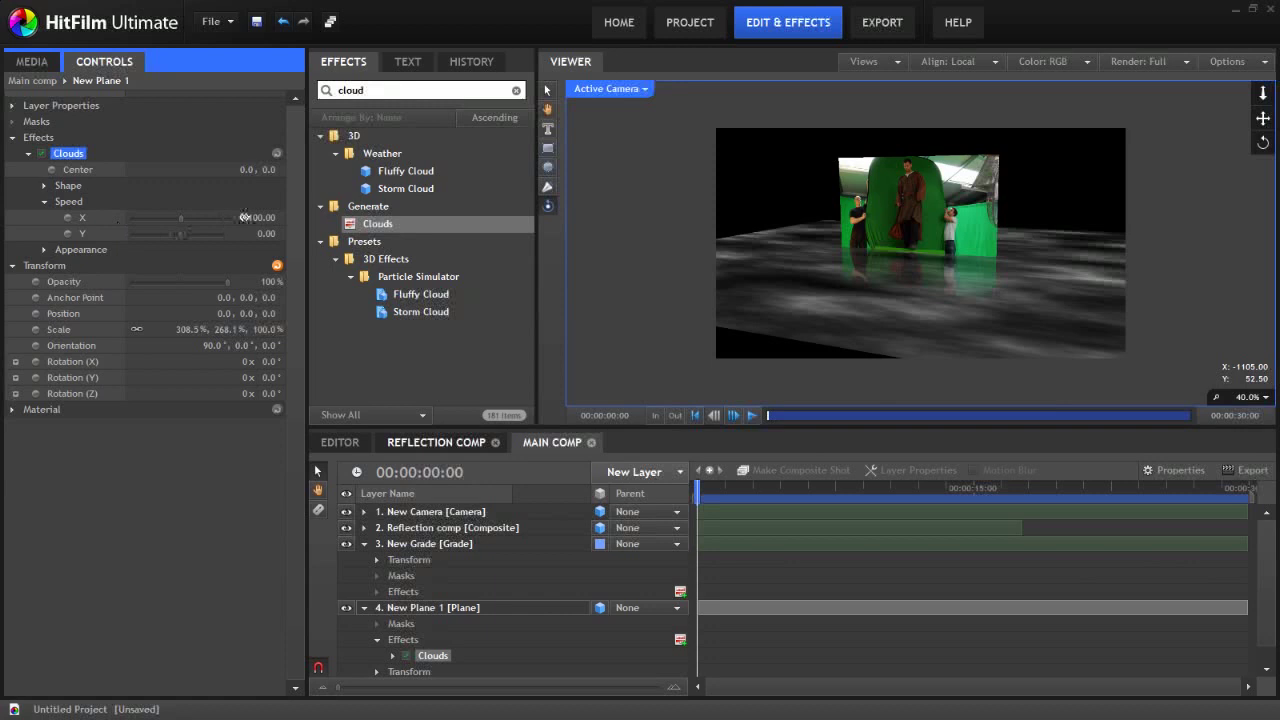
{"action": "left_click", "coordinate": [245, 217]}
{"action": "type", "text": "0"}
{"action": "key", "text": "Return"}
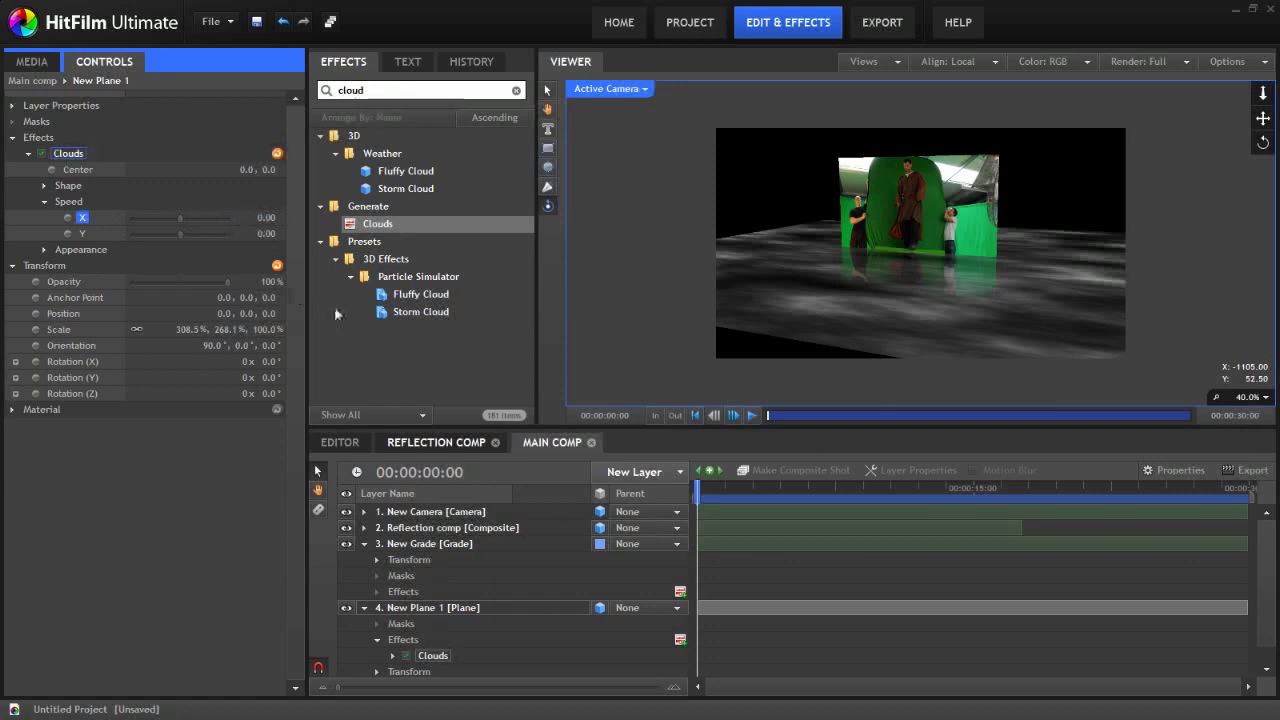
{"action": "mouse_move", "coordinate": [697, 486]}
{"action": "left_mouse_down"}
{"action": "mouse_move", "coordinate": [747, 491]}
{"action": "mouse_move", "coordinate": [697, 490]}
{"action": "left_mouse_up"}
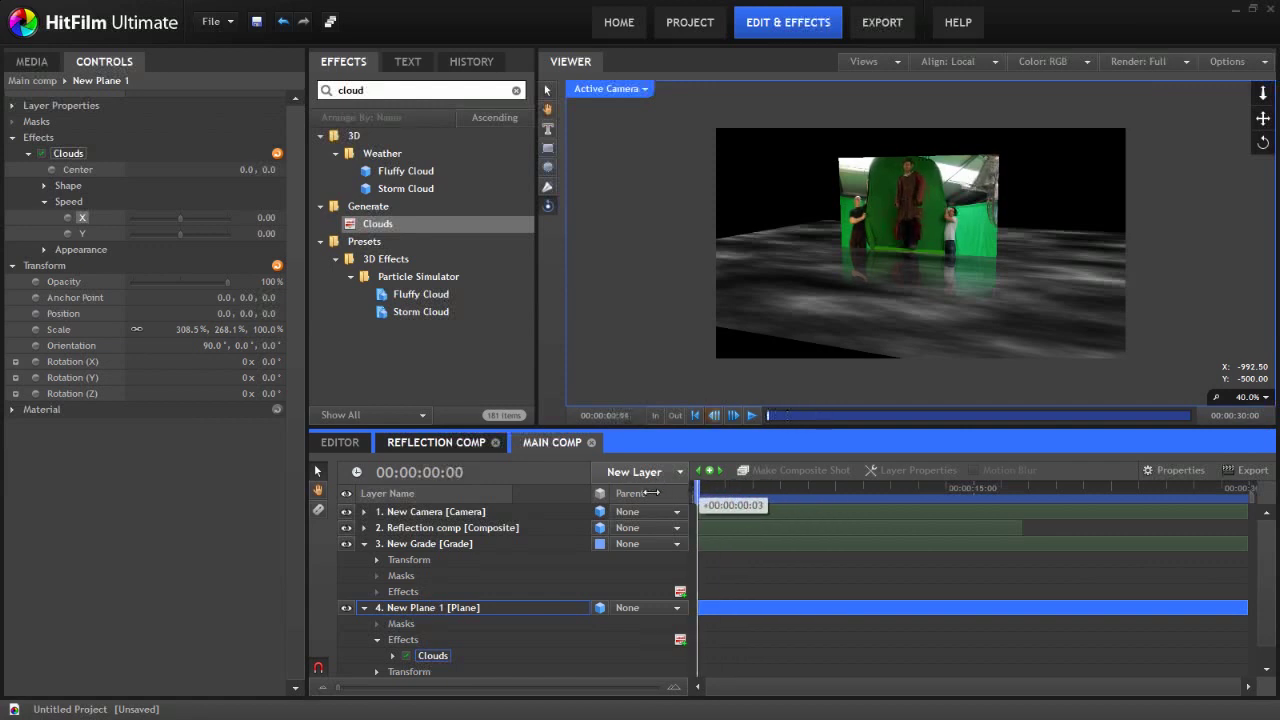
{"action": "left_click_drag", "start_coordinate": [916, 253], "coordinate": [1022, 207]}
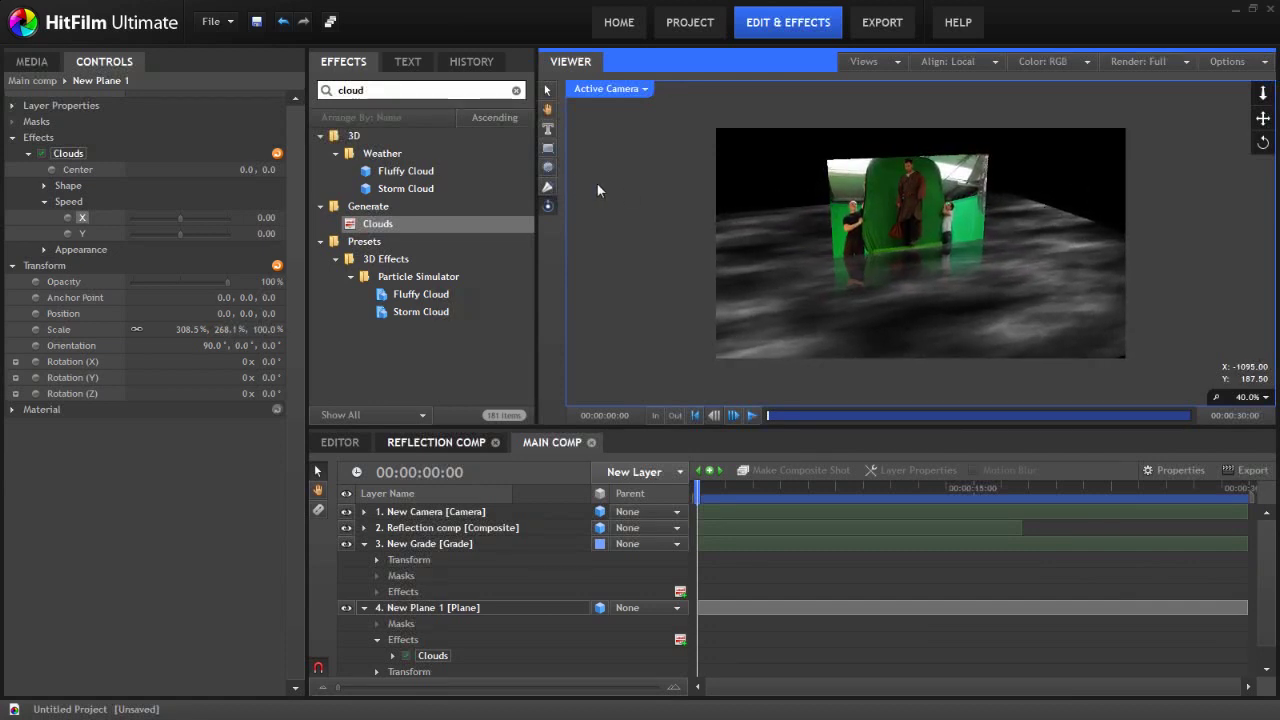
Step: Duplicate the Reflection comp layer and shift the copy right beside the original
{"action": "left_click", "coordinate": [437, 529]}
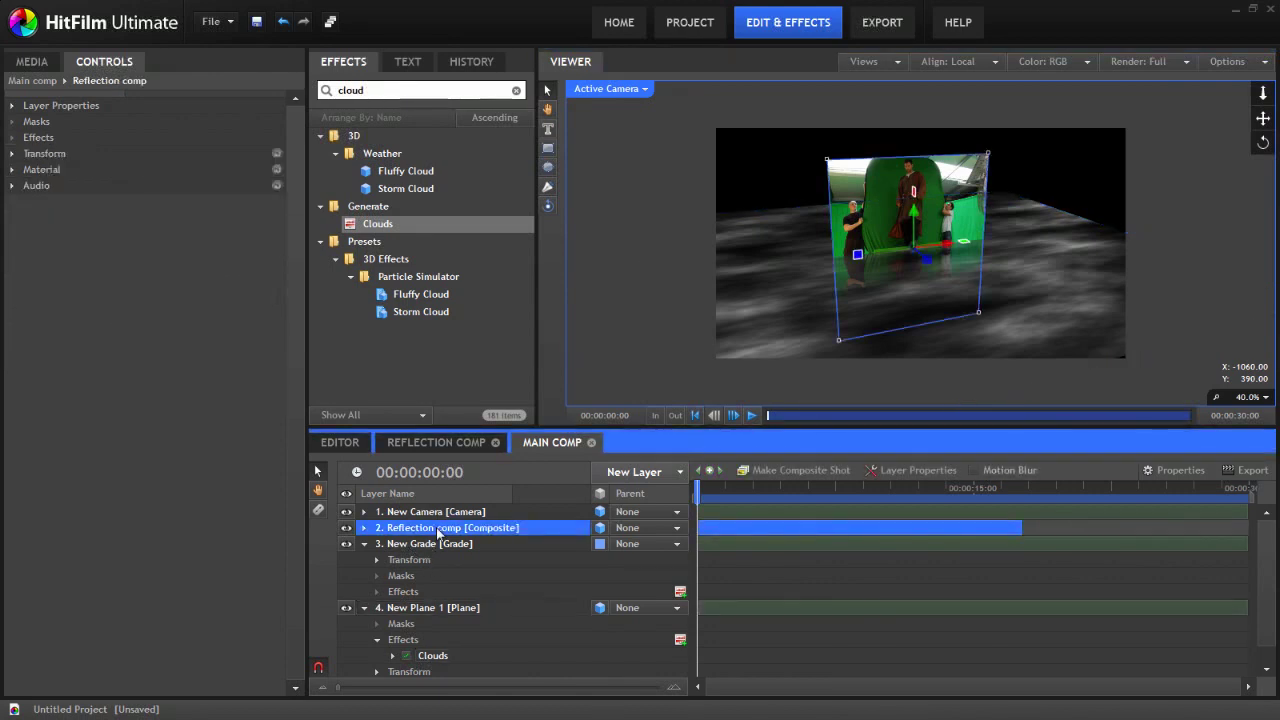
{"action": "key", "text": "ctrl+d"}
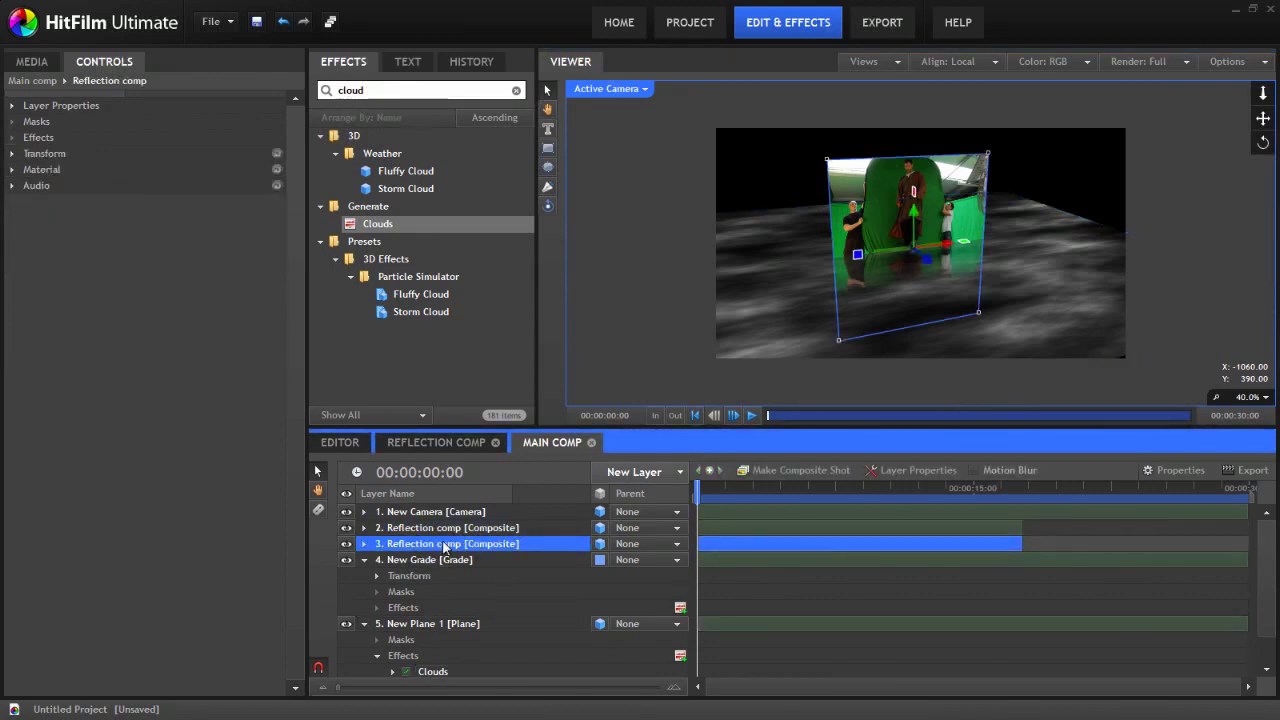
{"action": "left_click_drag", "start_coordinate": [938, 263], "coordinate": [1068, 281]}
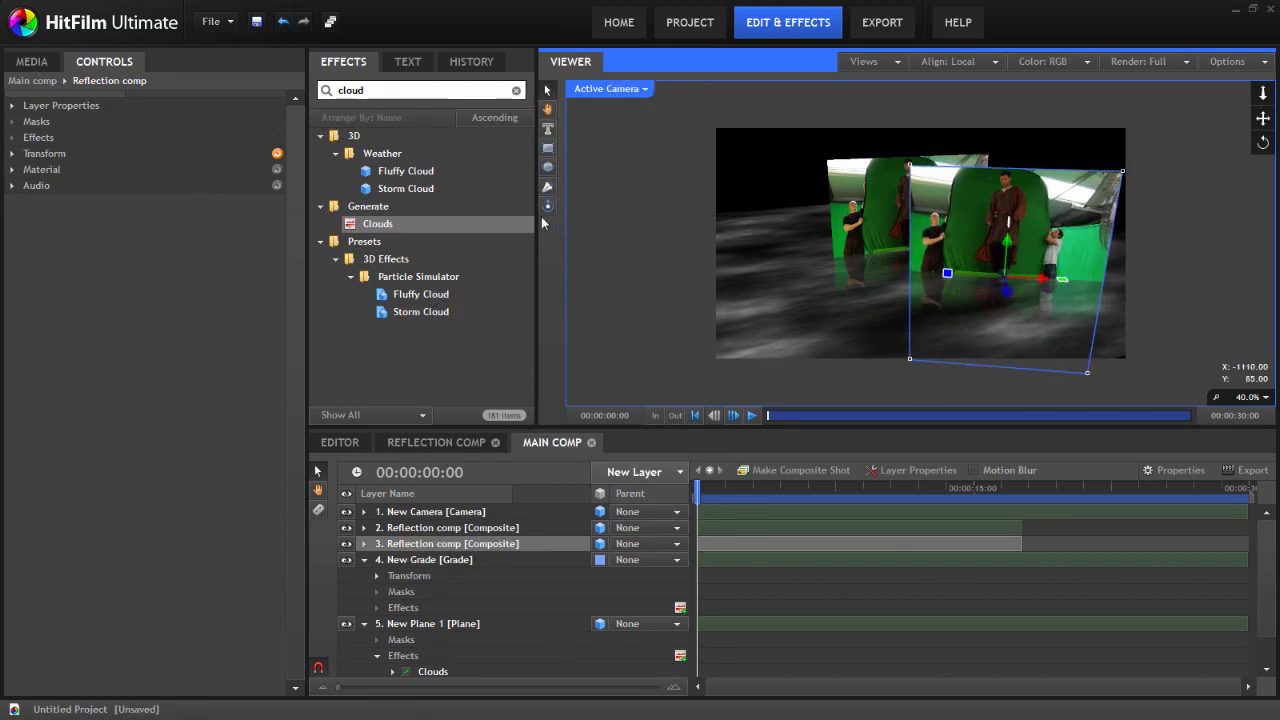
{"action": "mouse_move", "coordinate": [897, 275]}
{"action": "left_mouse_down"}
{"action": "mouse_move", "coordinate": [1014, 283]}
{"action": "mouse_move", "coordinate": [647, 248]}
{"action": "mouse_move", "coordinate": [743, 276]}
{"action": "mouse_move", "coordinate": [812, 277]}
{"action": "mouse_move", "coordinate": [956, 238]}
{"action": "mouse_move", "coordinate": [897, 254]}
{"action": "left_mouse_up"}
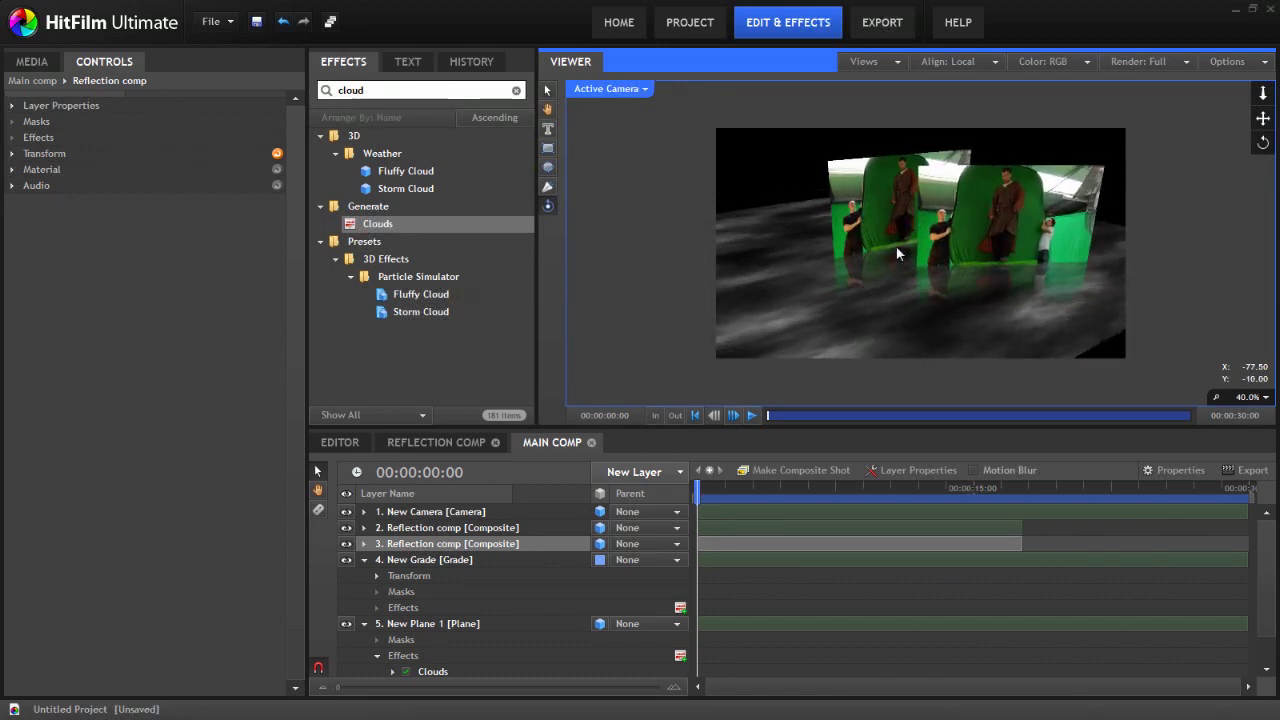
Step: Delete the duplicate Reflection comp layer and open the original Reflection Comp for editing
{"action": "key", "text": "Delete"}
{"action": "left_click", "coordinate": [446, 531]}
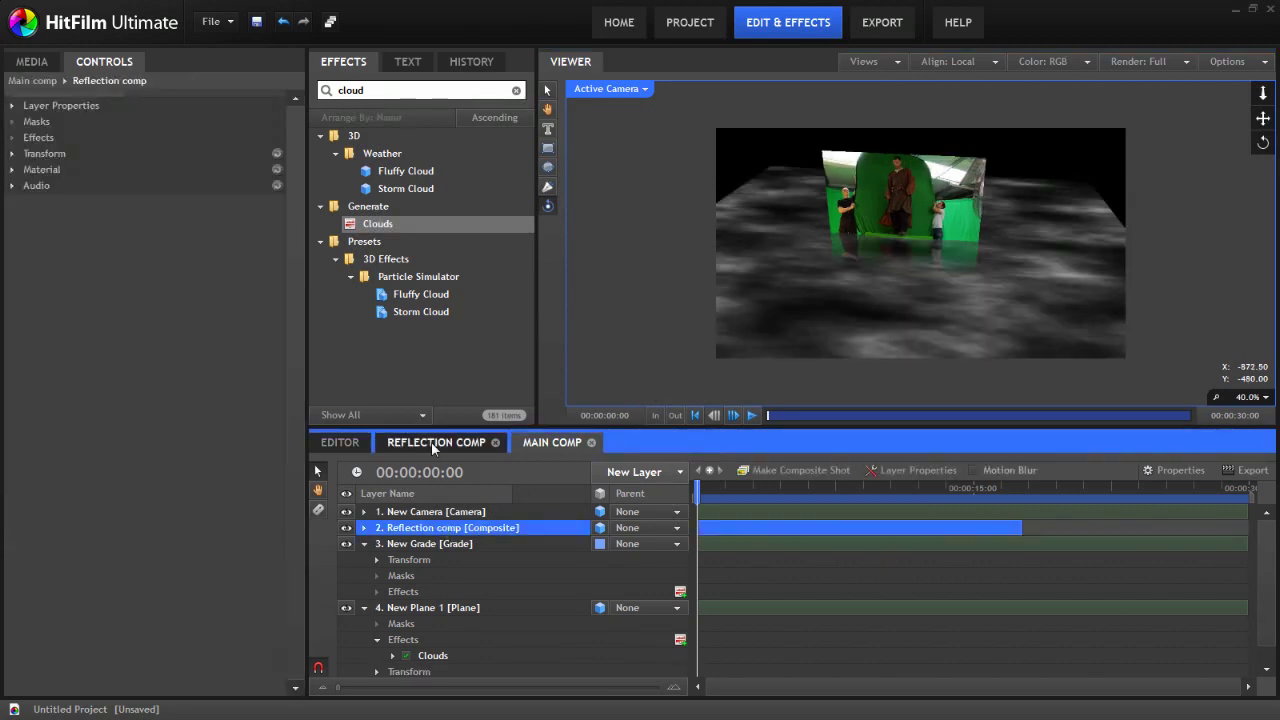
{"action": "left_click", "coordinate": [431, 442]}
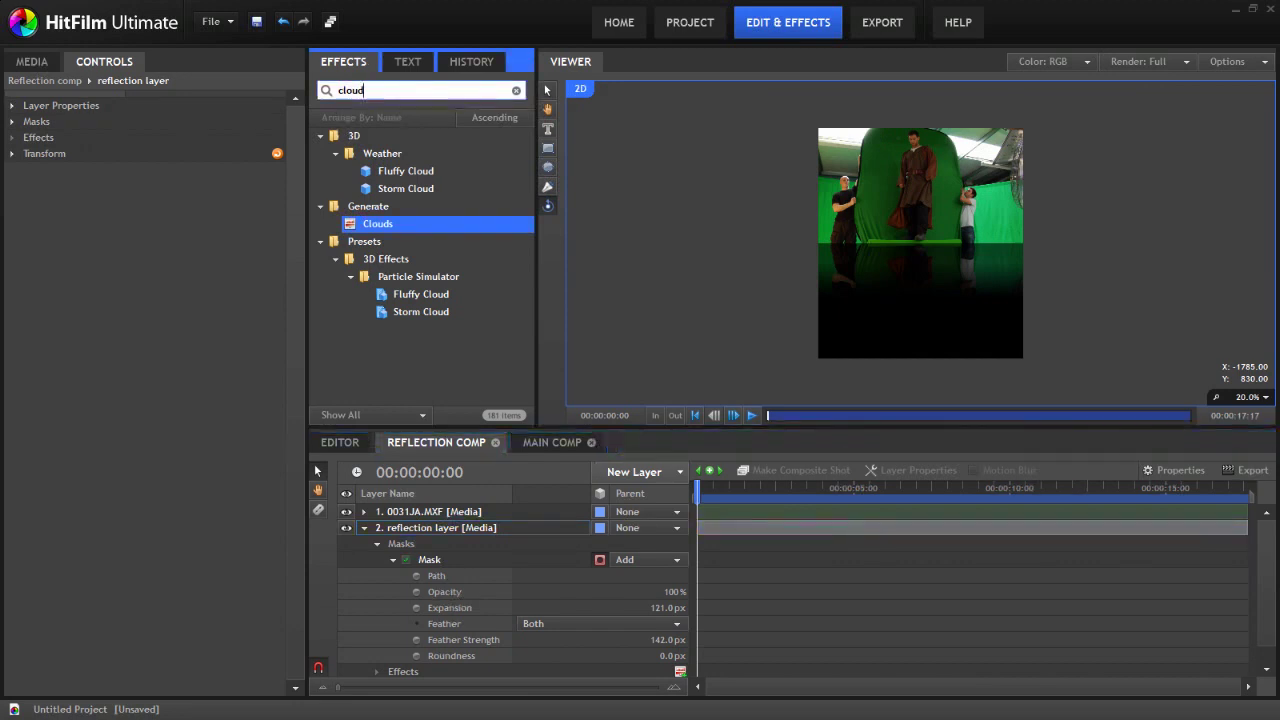
Step: Apply the Color Difference Key effect to the 0031JA.MXF footage layer
{"action": "double_click", "coordinate": [350, 90]}
{"action": "type", "text": "key"}
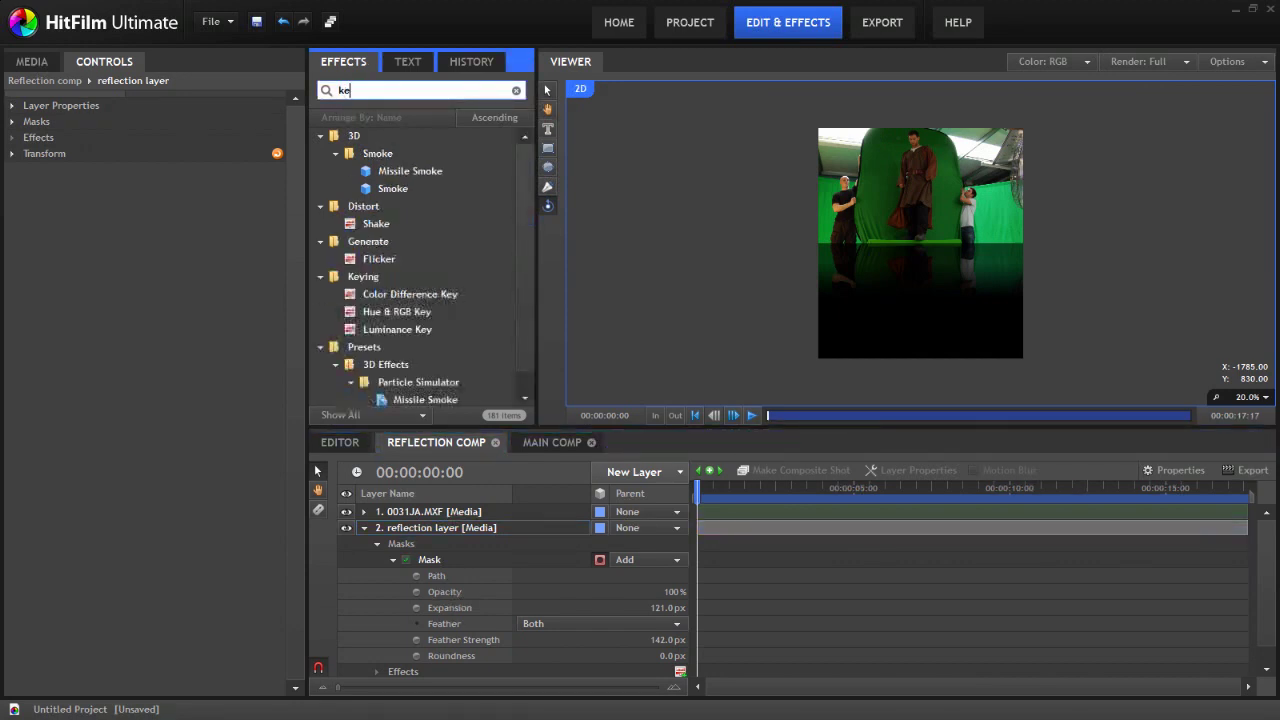
{"action": "left_click", "coordinate": [390, 158]}
{"action": "left_click_drag", "start_coordinate": [390, 165], "coordinate": [434, 511]}
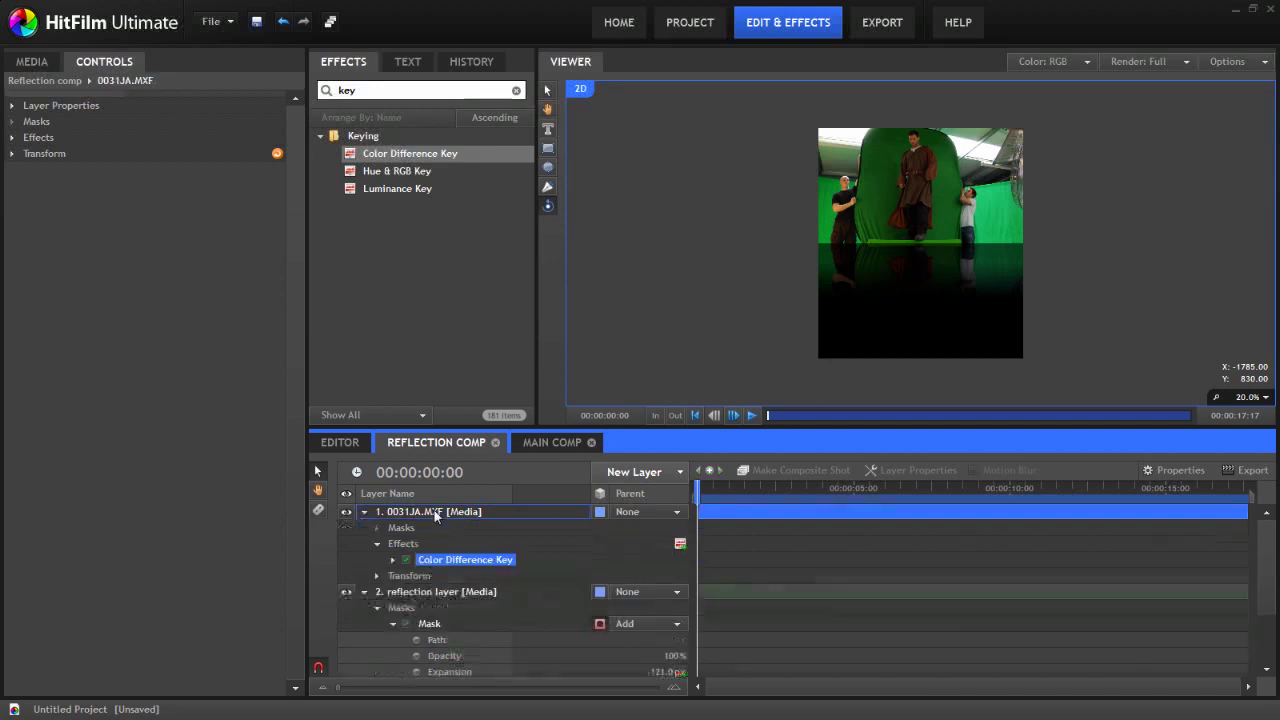
{"action": "left_click", "coordinate": [9, 140]}
Step: Turn on View Matte for the key and set Min 0.88, Max 0.94
{"action": "left_click", "coordinate": [11, 138]}
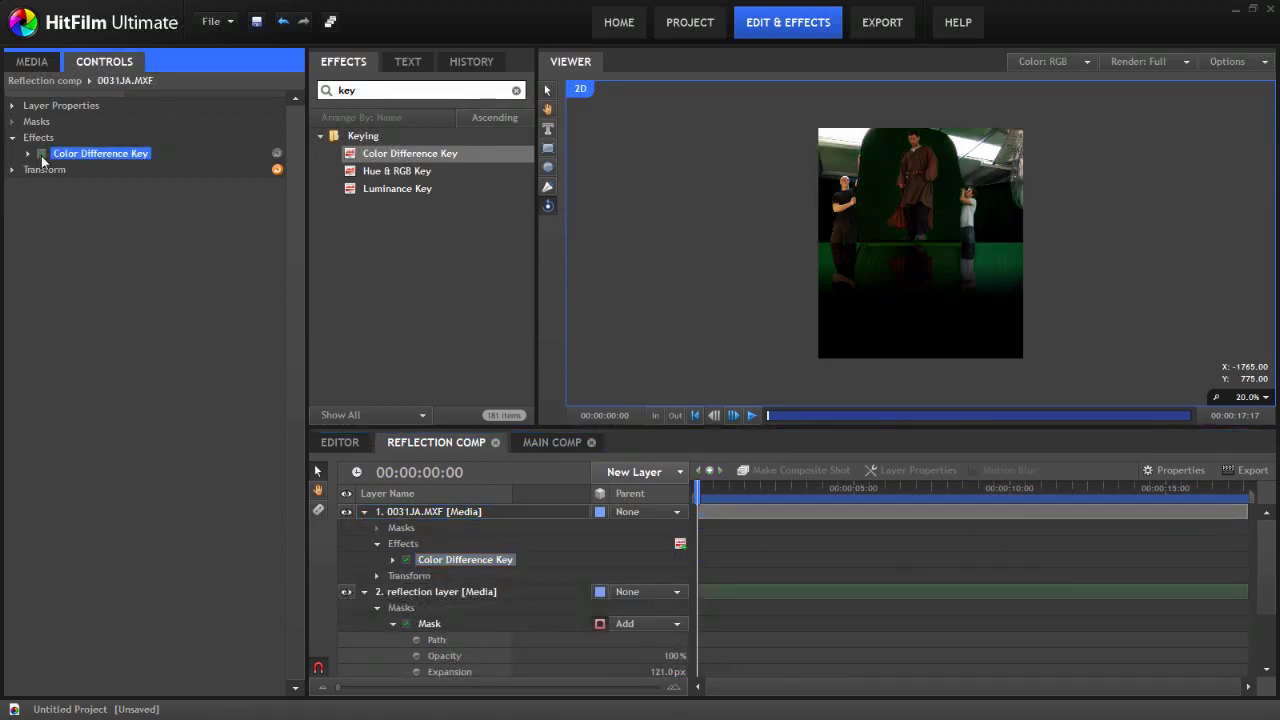
{"action": "left_click", "coordinate": [29, 155]}
{"action": "left_click", "coordinate": [134, 234]}
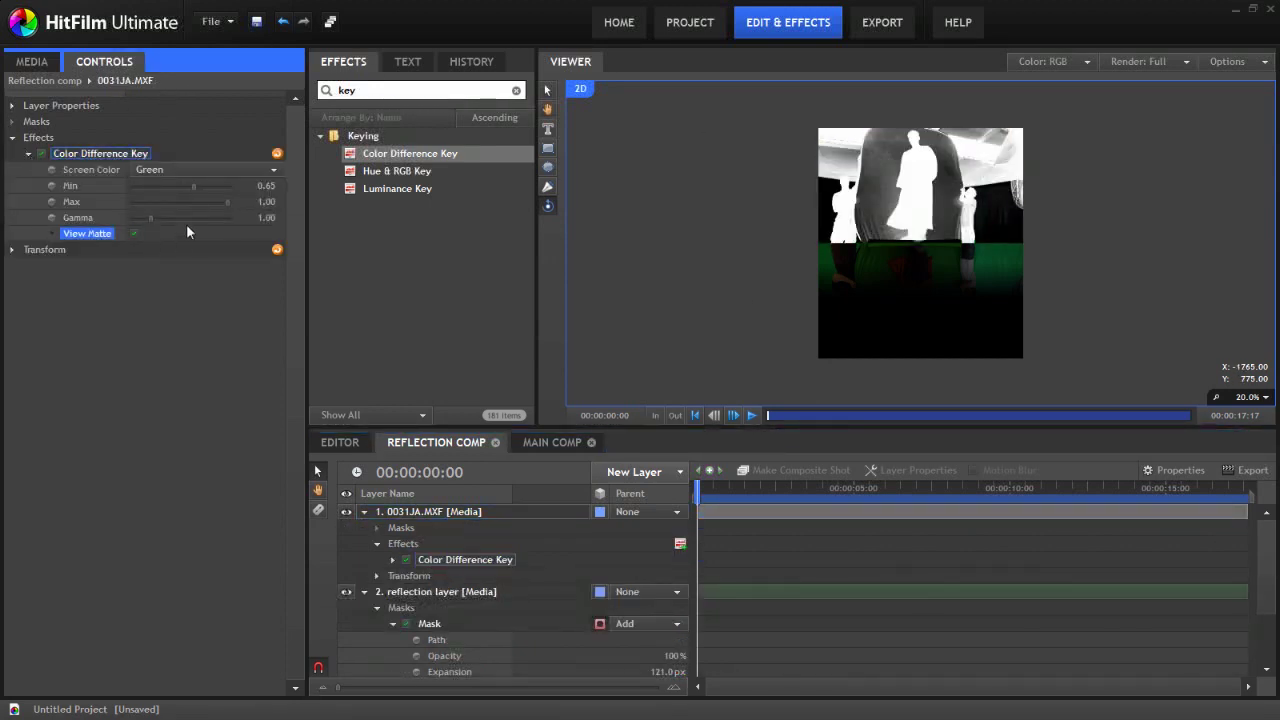
{"action": "scroll", "coordinate": [853, 296], "scroll_direction": "up", "scroll_amount": 3}
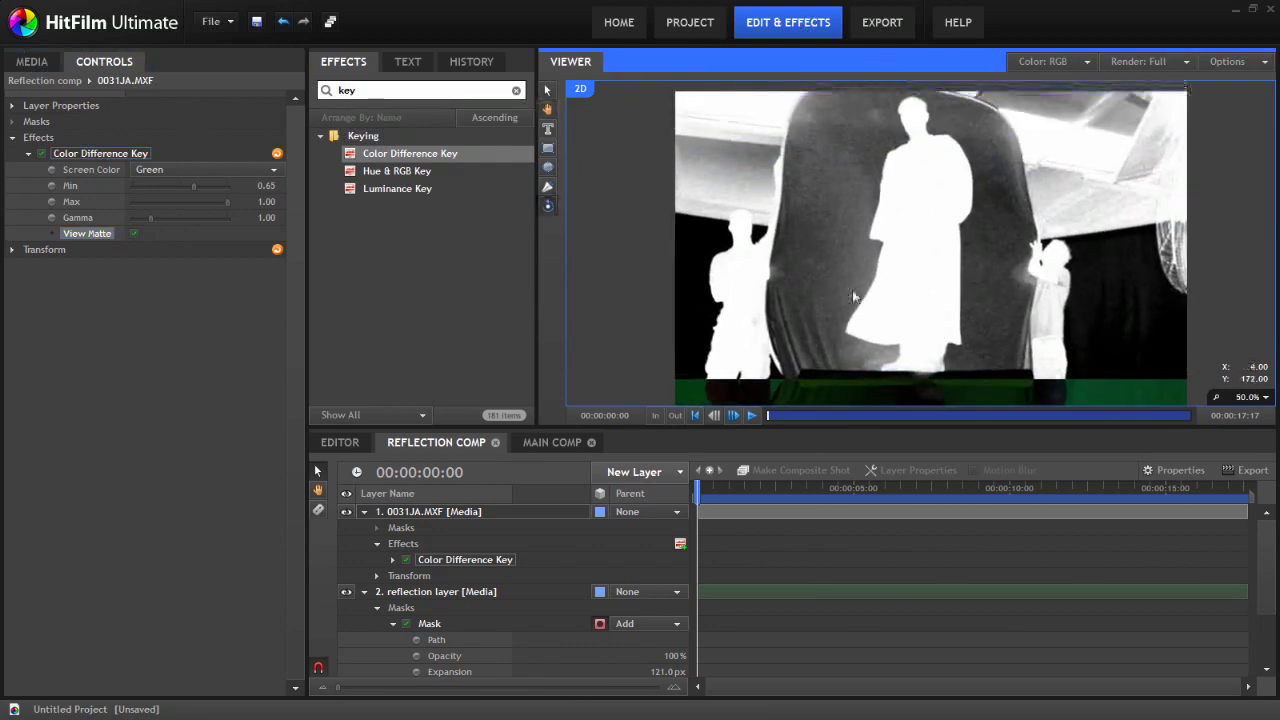
{"action": "left_click_drag", "start_coordinate": [236, 188], "coordinate": [265, 201]}
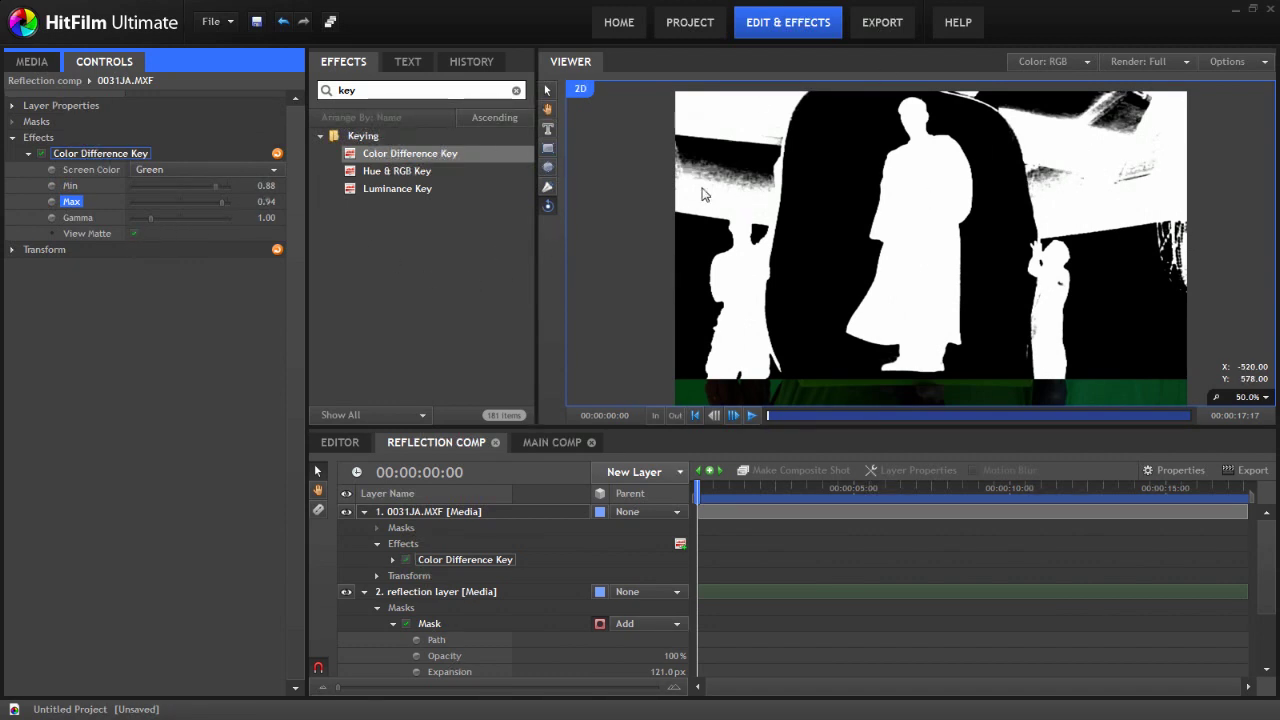
Step: Draw a mask on the 0031JA.MXF layer around the central figure
{"action": "left_click", "coordinate": [545, 152]}
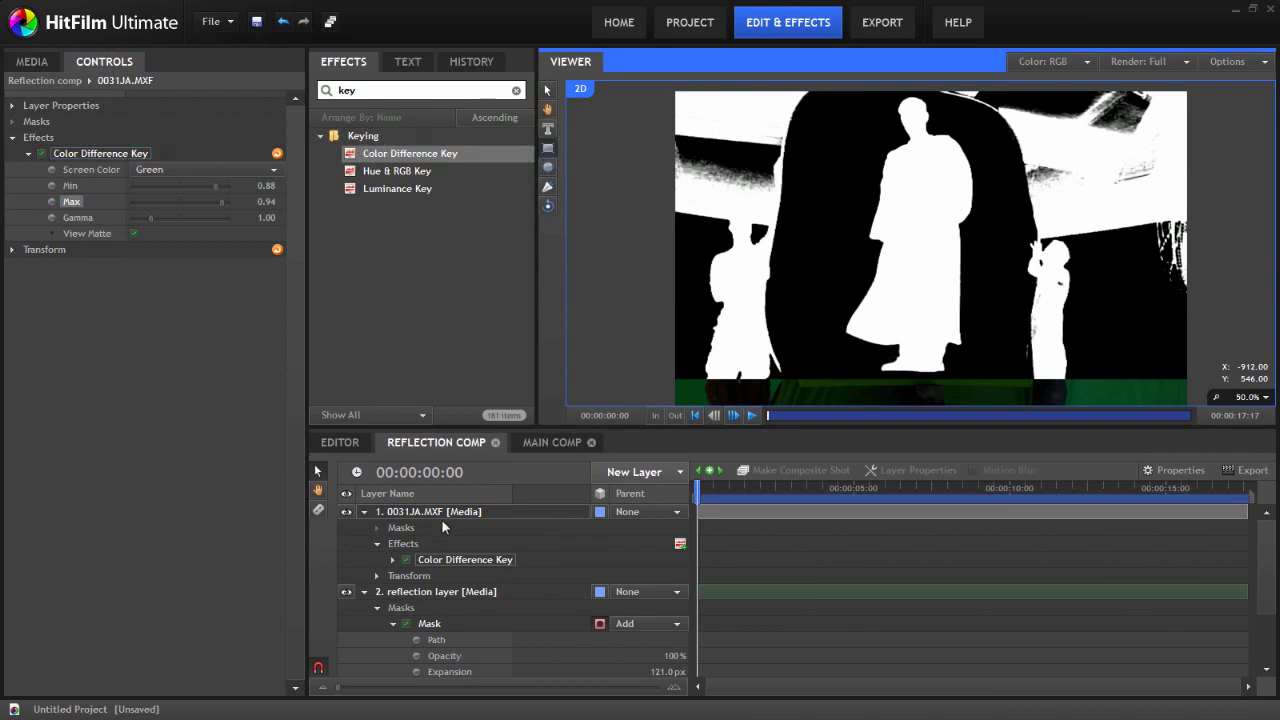
{"action": "left_click", "coordinate": [442, 520]}
{"action": "left_click_drag", "start_coordinate": [833, 90], "coordinate": [995, 394]}
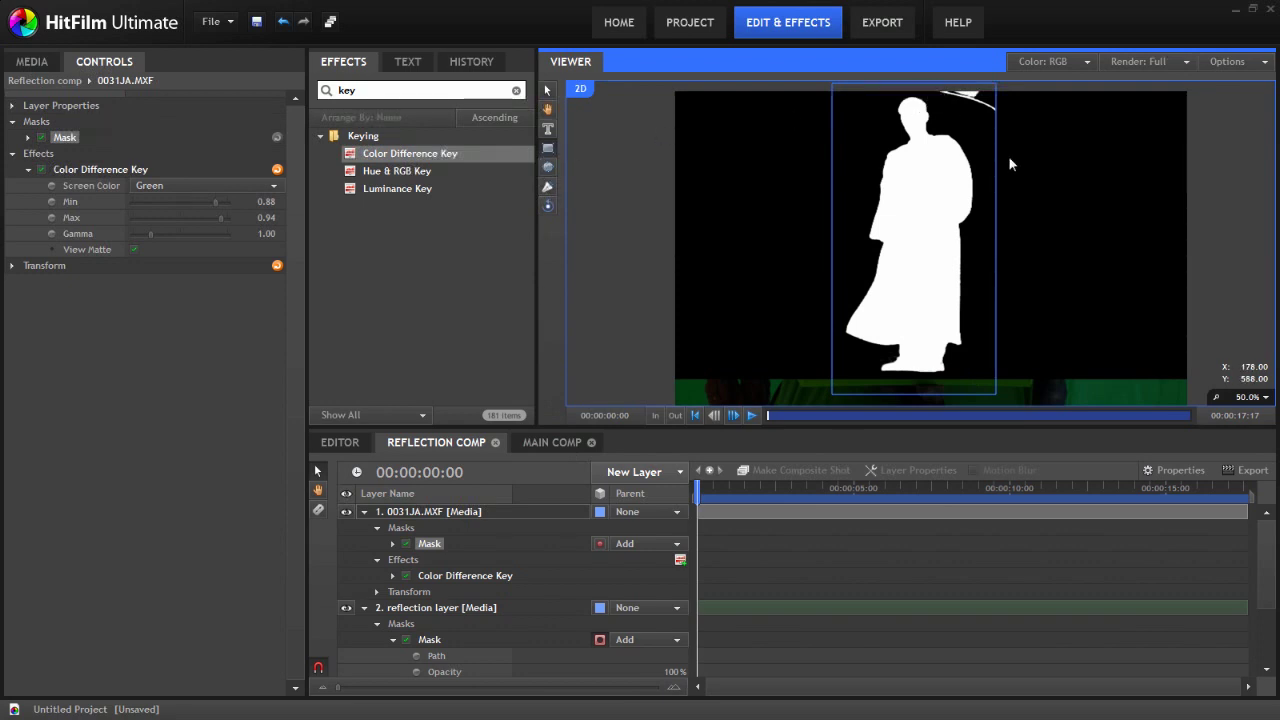
Step: Add a second Subtract mask over the stray bright patch, then turn View Matte off
{"action": "scroll", "coordinate": [1004, 172], "scroll_direction": "up", "scroll_amount": 2}
{"action": "left_click_drag", "start_coordinate": [936, 129], "coordinate": [1018, 172]}
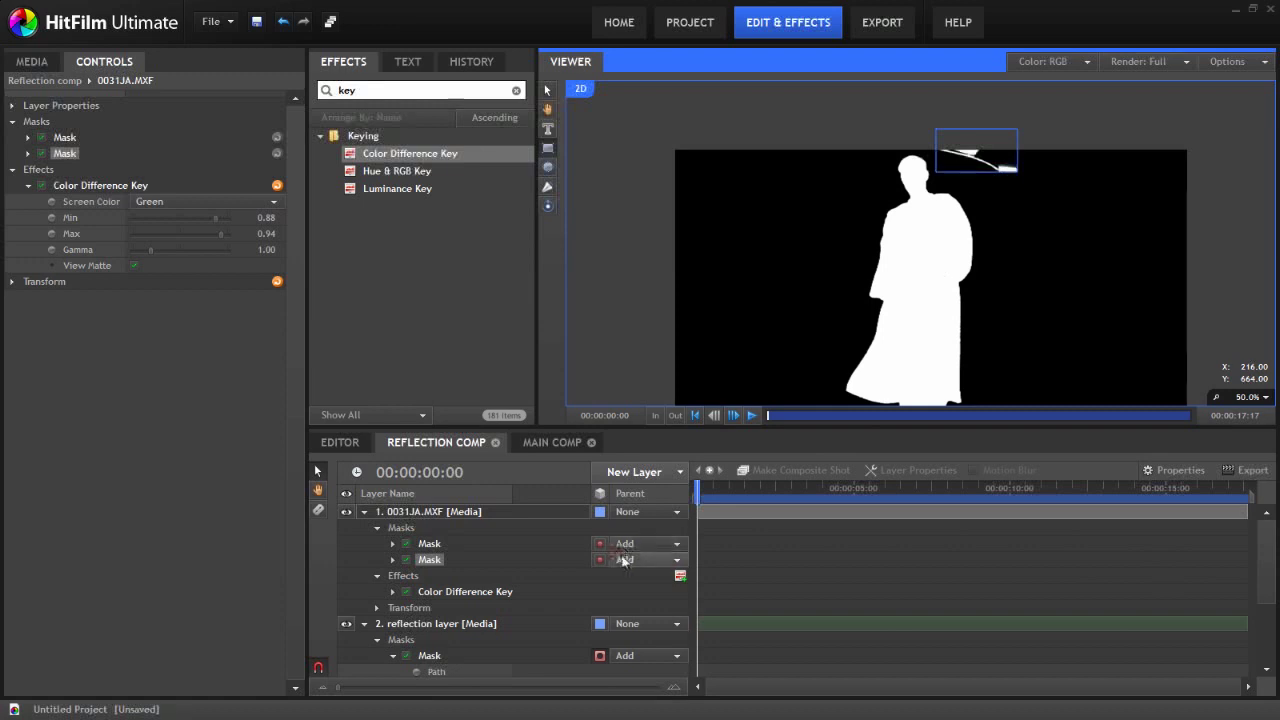
{"action": "left_click", "coordinate": [660, 559]}
{"action": "left_click", "coordinate": [652, 658]}
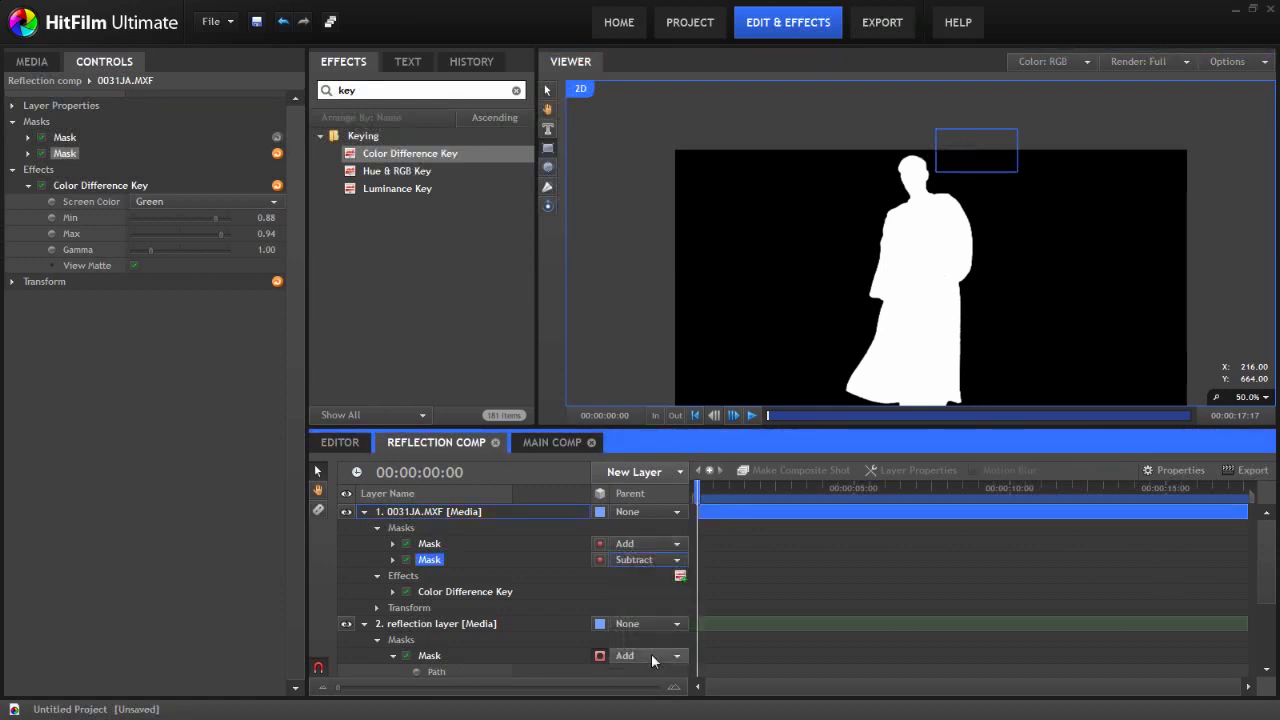
{"action": "left_click", "coordinate": [134, 266]}
{"action": "left_click_drag", "start_coordinate": [975, 292], "coordinate": [933, 240]}
Step: Key the reflection layer with Color Difference Key and copy the actor's two masks onto it
{"action": "scroll", "coordinate": [459, 527], "scroll_direction": "down", "scroll_amount": 2}
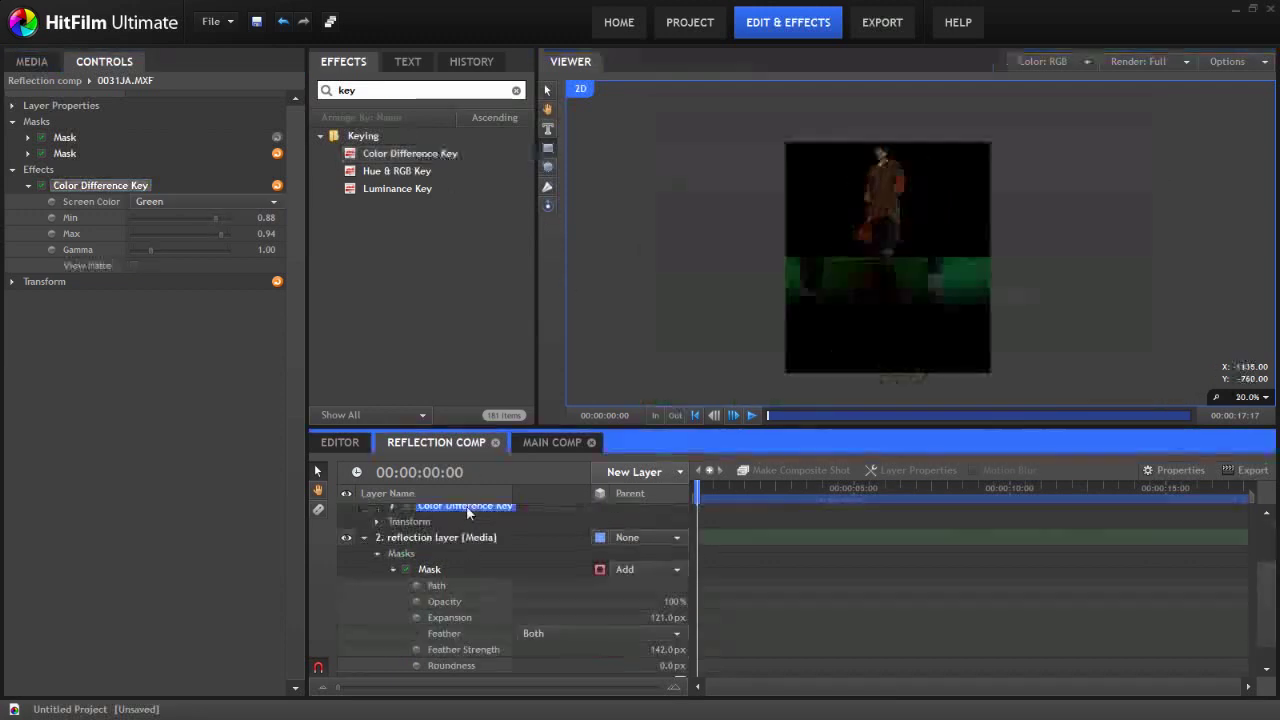
{"action": "left_click", "coordinate": [404, 653]}
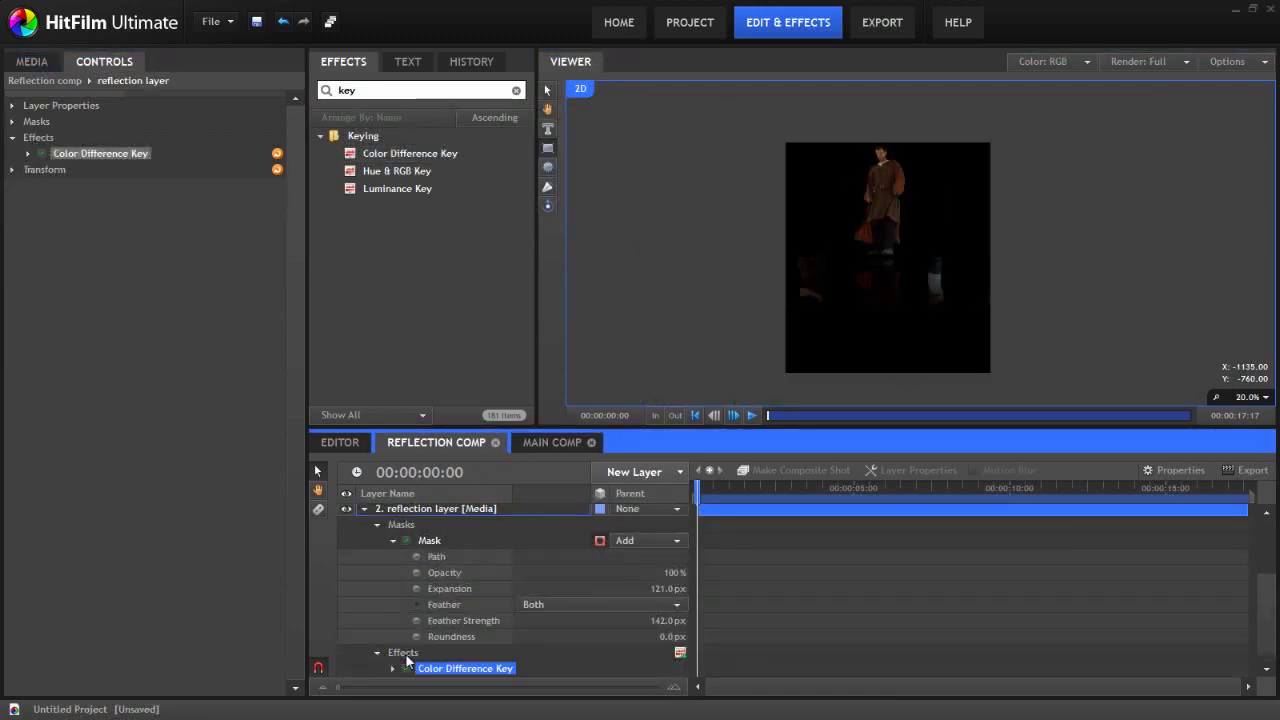
{"action": "scroll", "coordinate": [428, 580], "scroll_direction": "up", "scroll_amount": 4}
{"action": "left_click", "coordinate": [429, 543]}
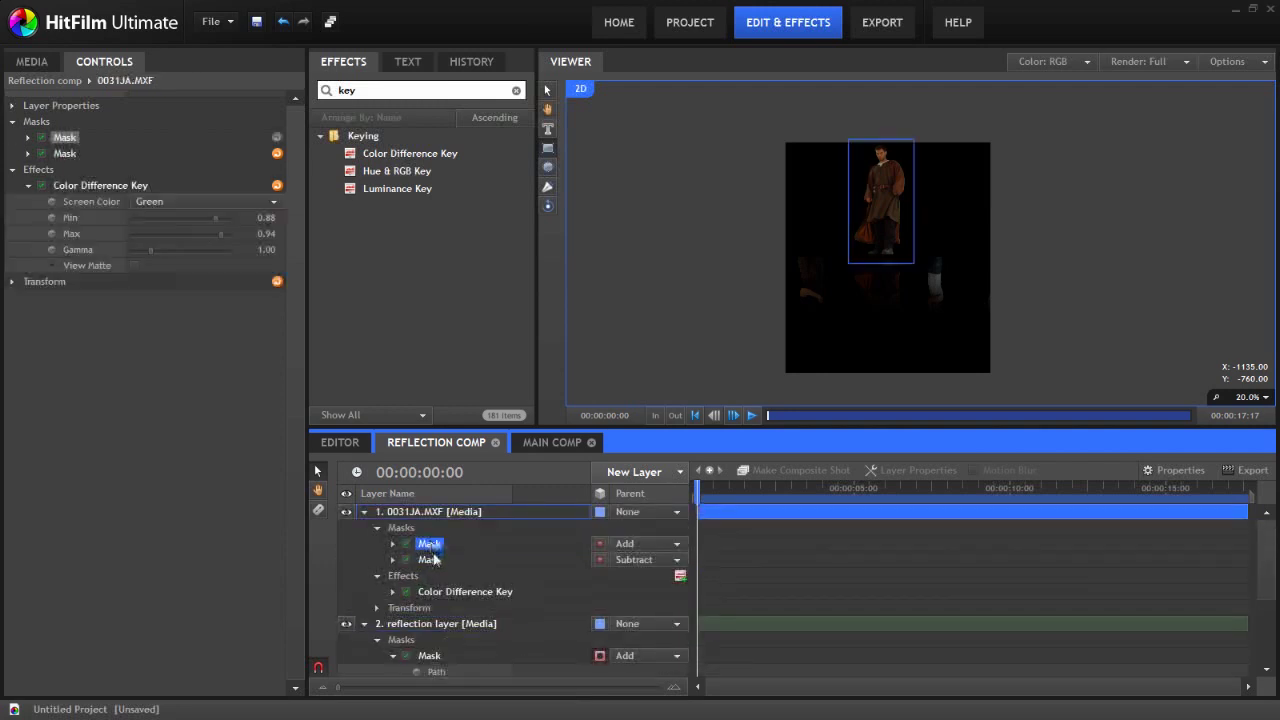
{"action": "left_click", "coordinate": [429, 559], "text": "shift"}
{"action": "scroll", "coordinate": [435, 585], "scroll_direction": "down", "scroll_amount": 1}
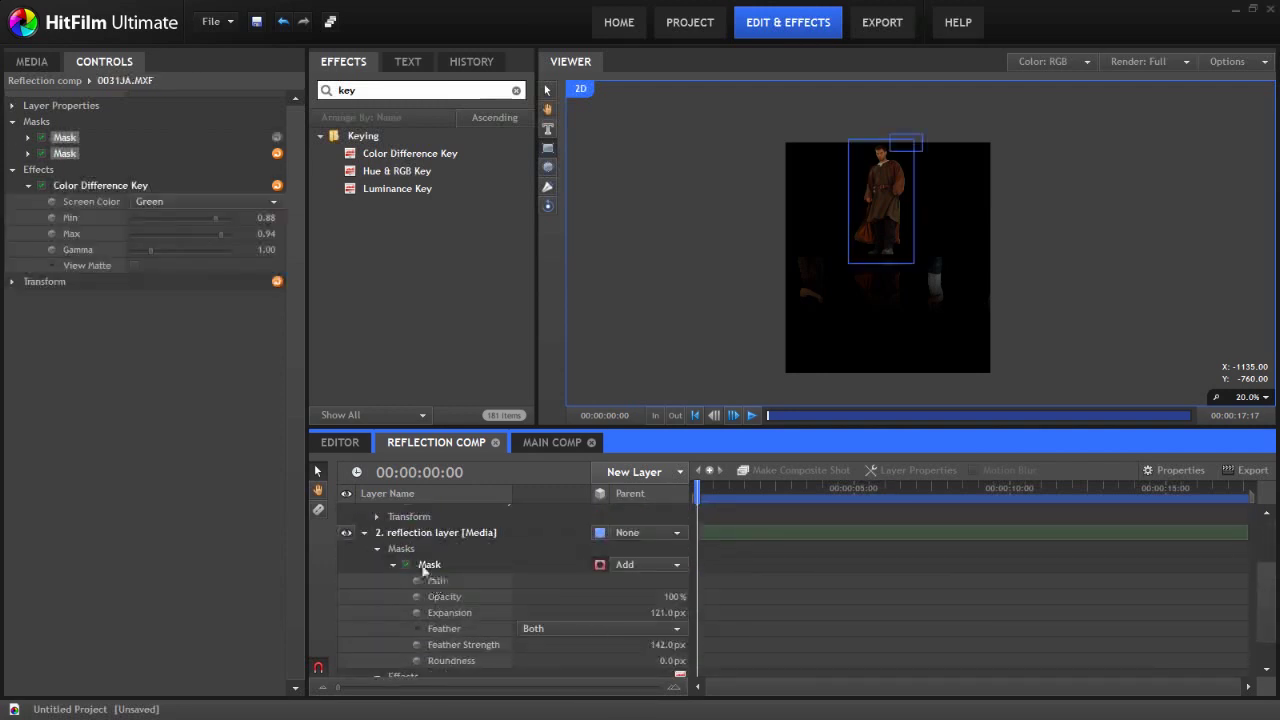
{"action": "left_click", "coordinate": [425, 564]}
Step: Move the reflection's original feathered mask below the copied masks and set it to Subtract
{"action": "scroll", "coordinate": [453, 593], "scroll_direction": "down", "scroll_amount": 2}
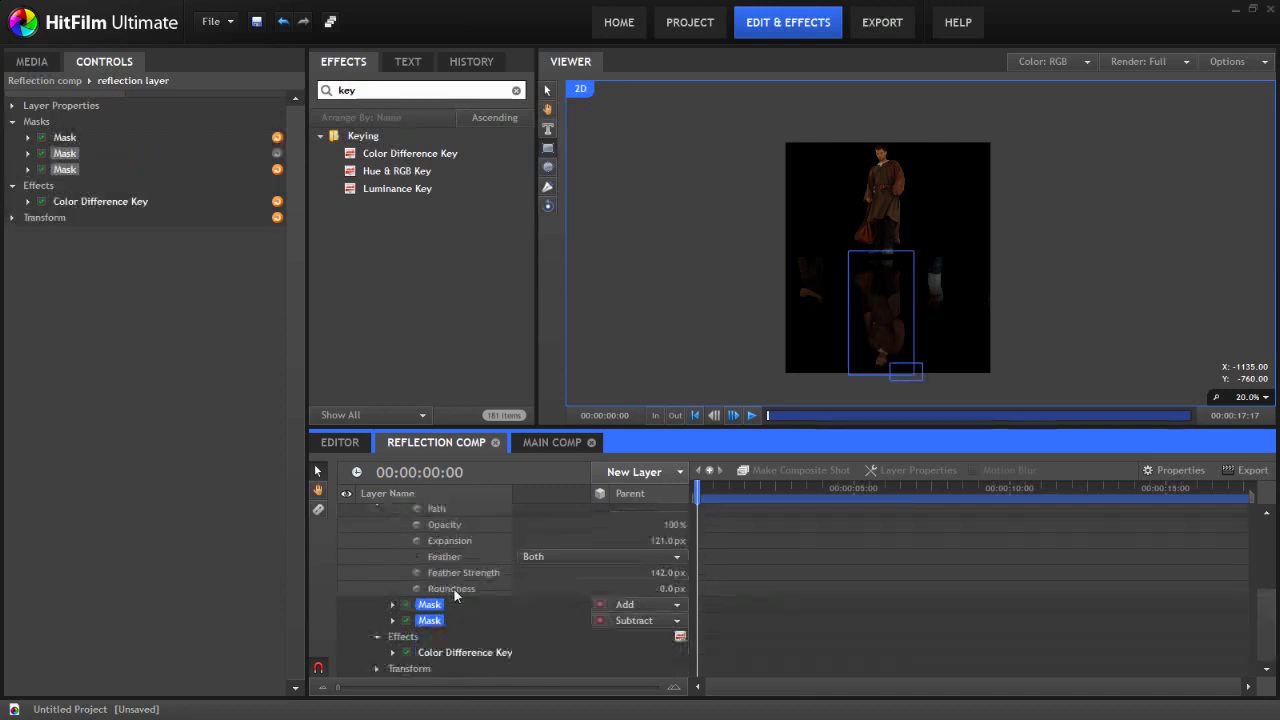
{"action": "scroll", "coordinate": [444, 580], "scroll_direction": "up", "scroll_amount": 1}
{"action": "left_click", "coordinate": [430, 540]}
{"action": "left_click_drag", "start_coordinate": [434, 611], "coordinate": [440, 668]}
{"action": "scroll", "coordinate": [437, 628], "scroll_direction": "down", "scroll_amount": 1}
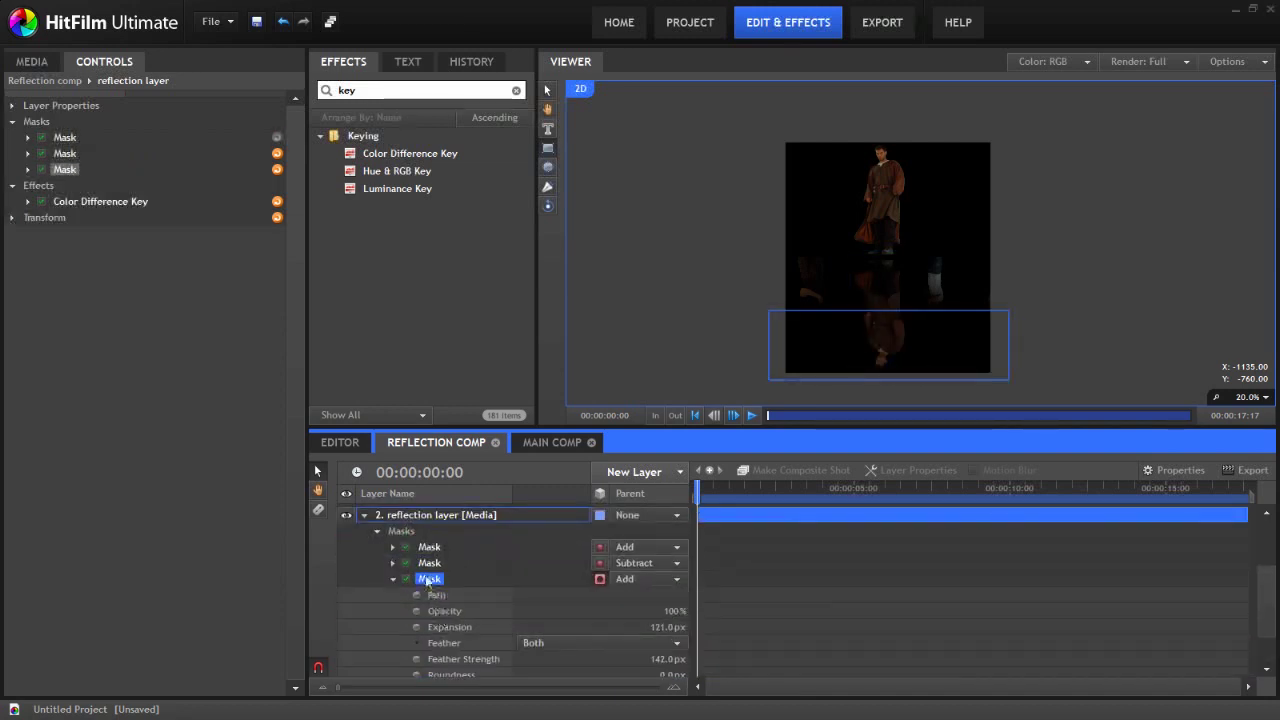
{"action": "left_click", "coordinate": [625, 583]}
{"action": "left_click", "coordinate": [643, 677]}
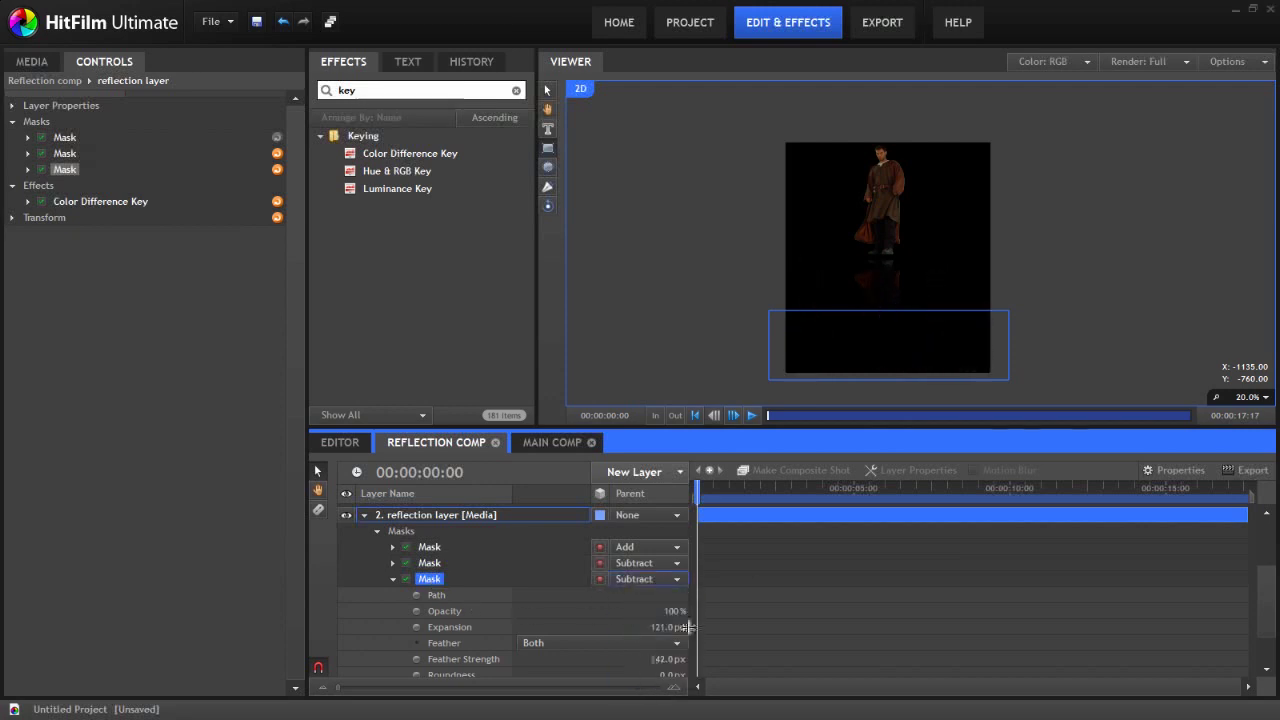
{"action": "left_click", "coordinate": [1106, 311]}
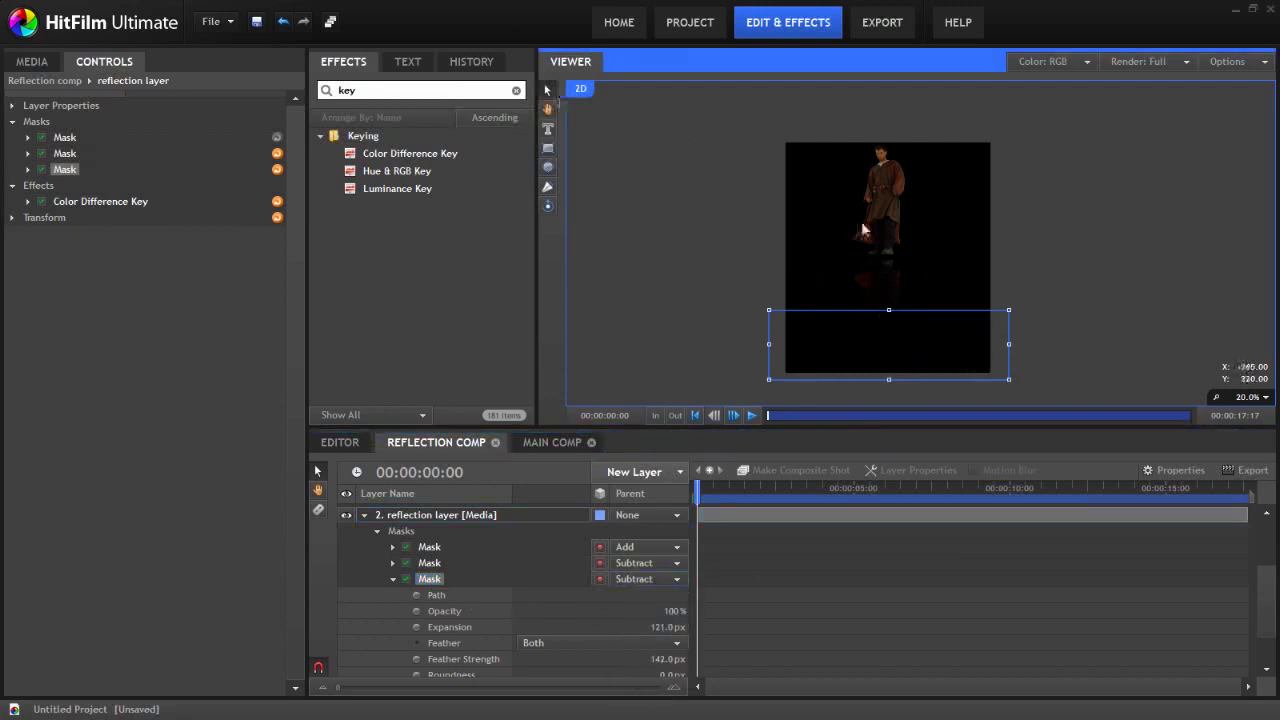
Step: Nudge the 0031JA.MXF actor layer down along Y so he stands fully above the reflection
{"action": "left_click", "coordinate": [1084, 255]}
{"action": "scroll", "coordinate": [1084, 257], "scroll_direction": "up", "scroll_amount": 2}
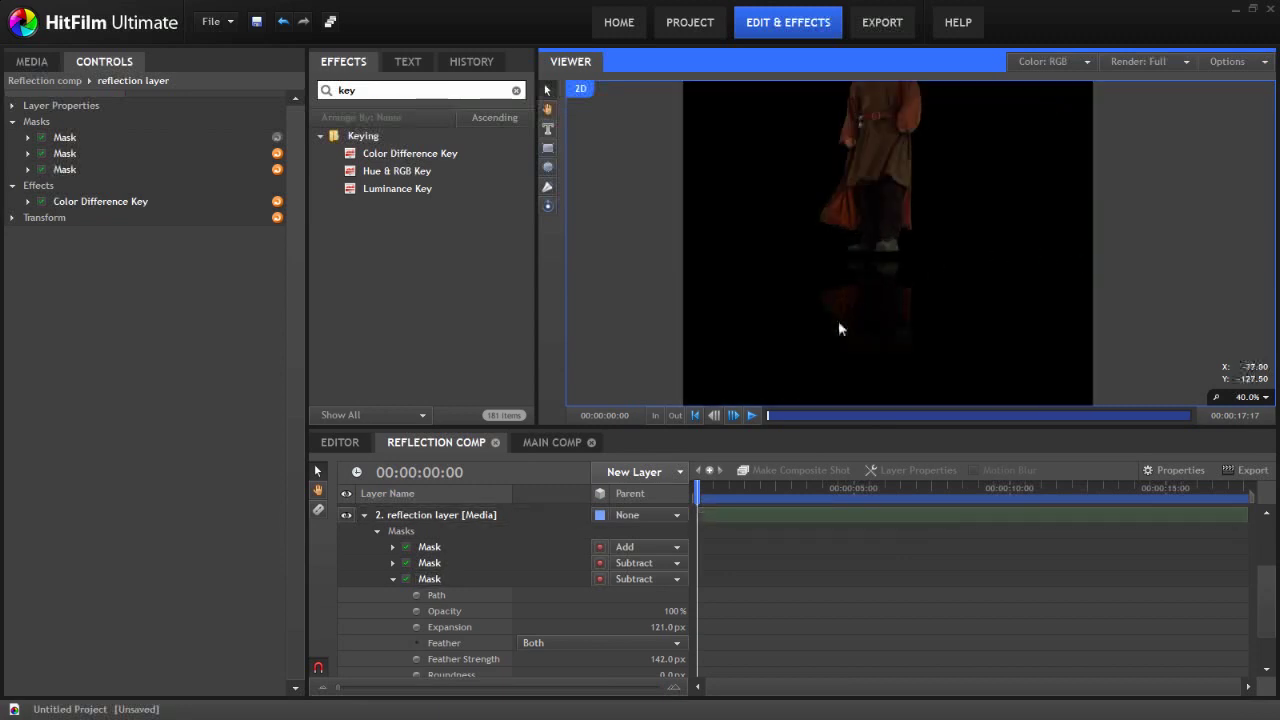
{"action": "left_click_drag", "start_coordinate": [929, 166], "coordinate": [926, 214]}
{"action": "left_click", "coordinate": [922, 206]}
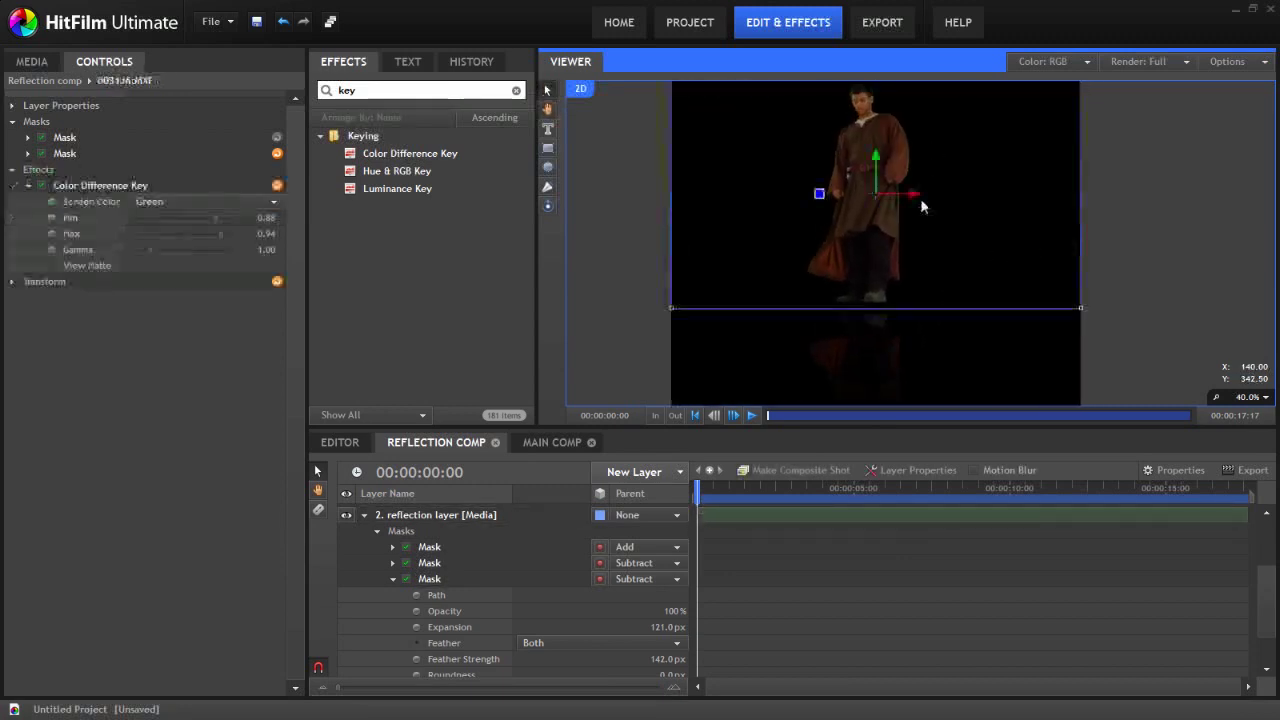
{"action": "left_click_drag", "start_coordinate": [1118, 201], "coordinate": [1099, 174]}
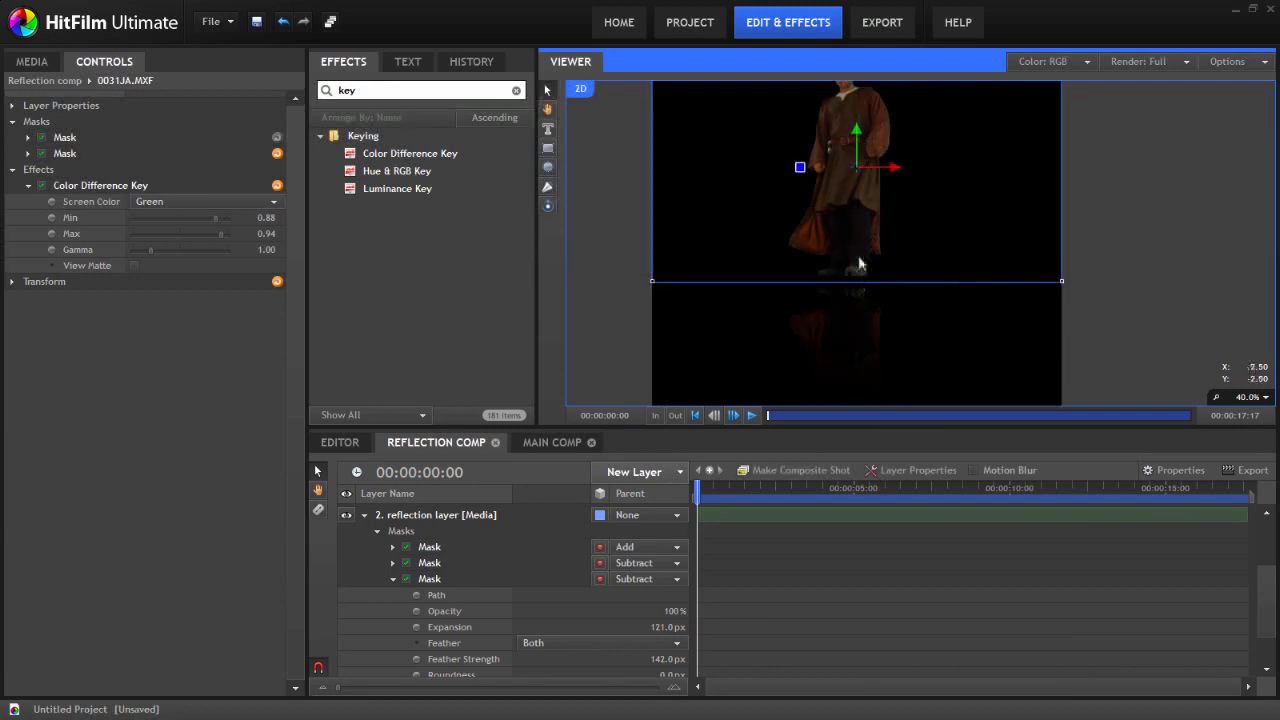
{"action": "left_click_drag", "start_coordinate": [856, 135], "coordinate": [858, 150]}
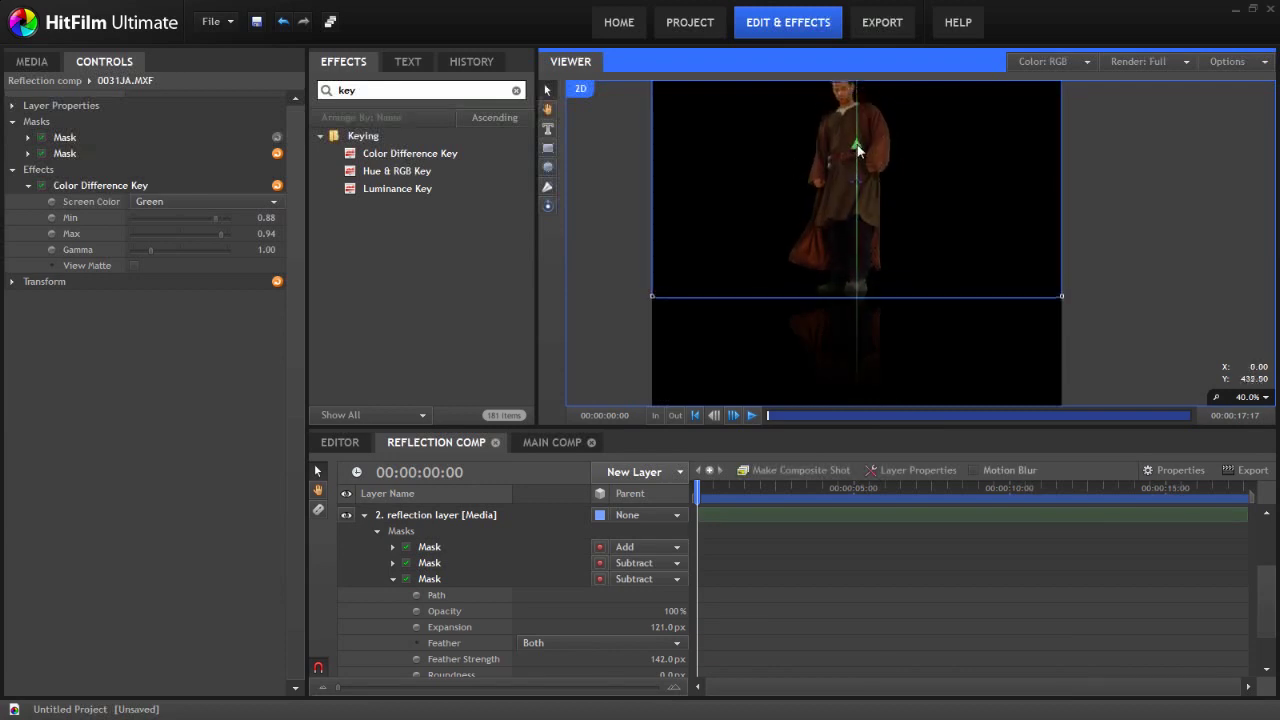
{"action": "scroll", "coordinate": [846, 277], "scroll_direction": "up", "scroll_amount": 2}
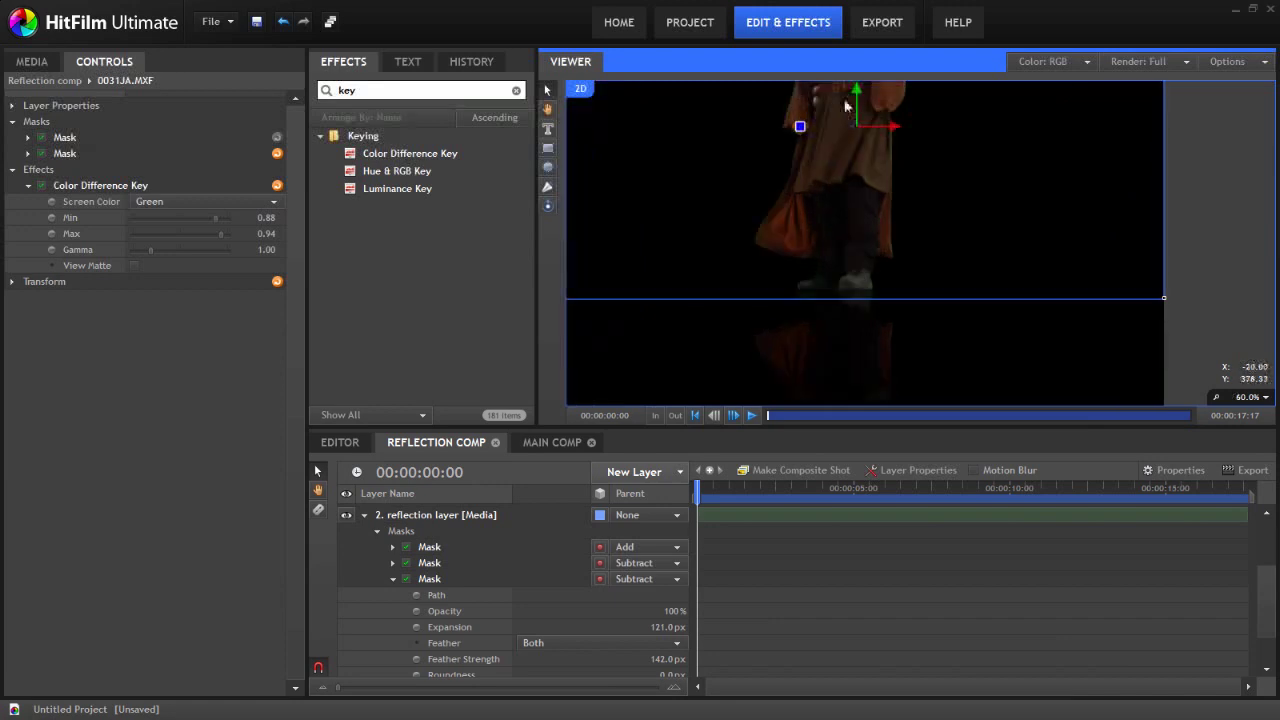
{"action": "left_click_drag", "start_coordinate": [857, 92], "coordinate": [860, 91]}
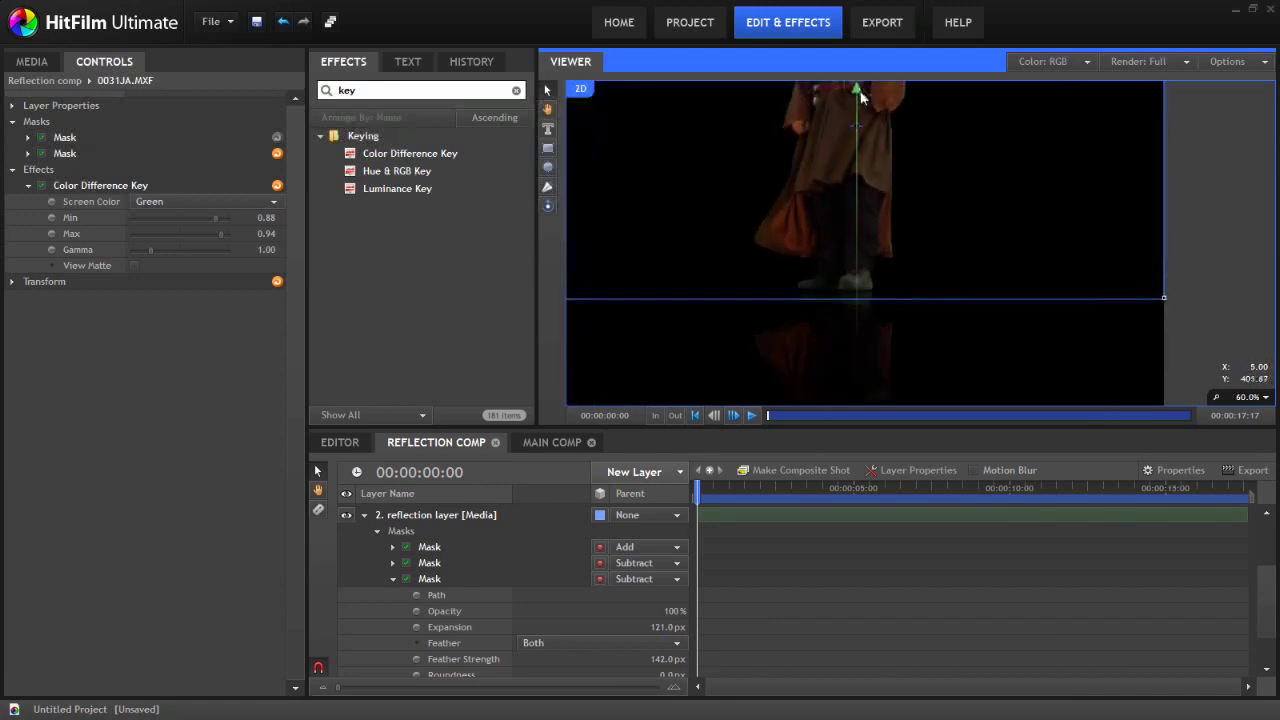
{"action": "scroll", "coordinate": [959, 233], "scroll_direction": "down", "scroll_amount": 3}
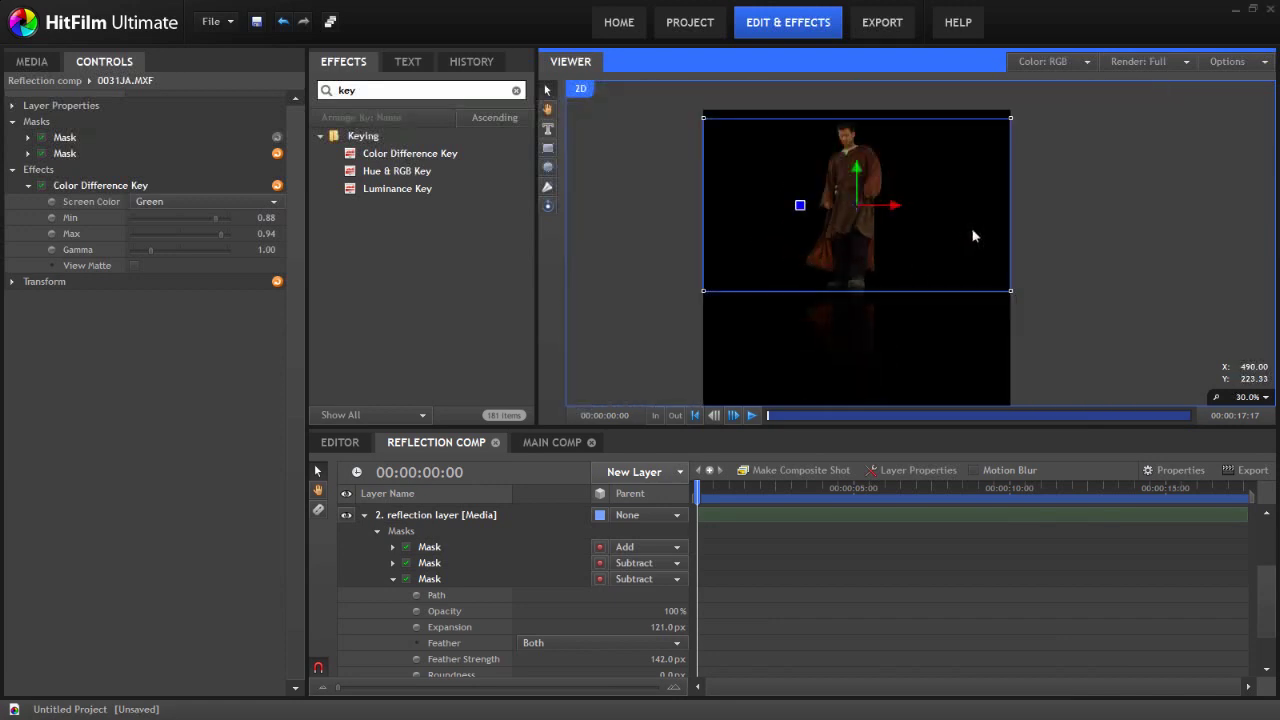
Step: In the Main comp, orbit the camera down to view the actor on the cloud floor from lower
{"action": "left_click", "coordinate": [544, 444]}
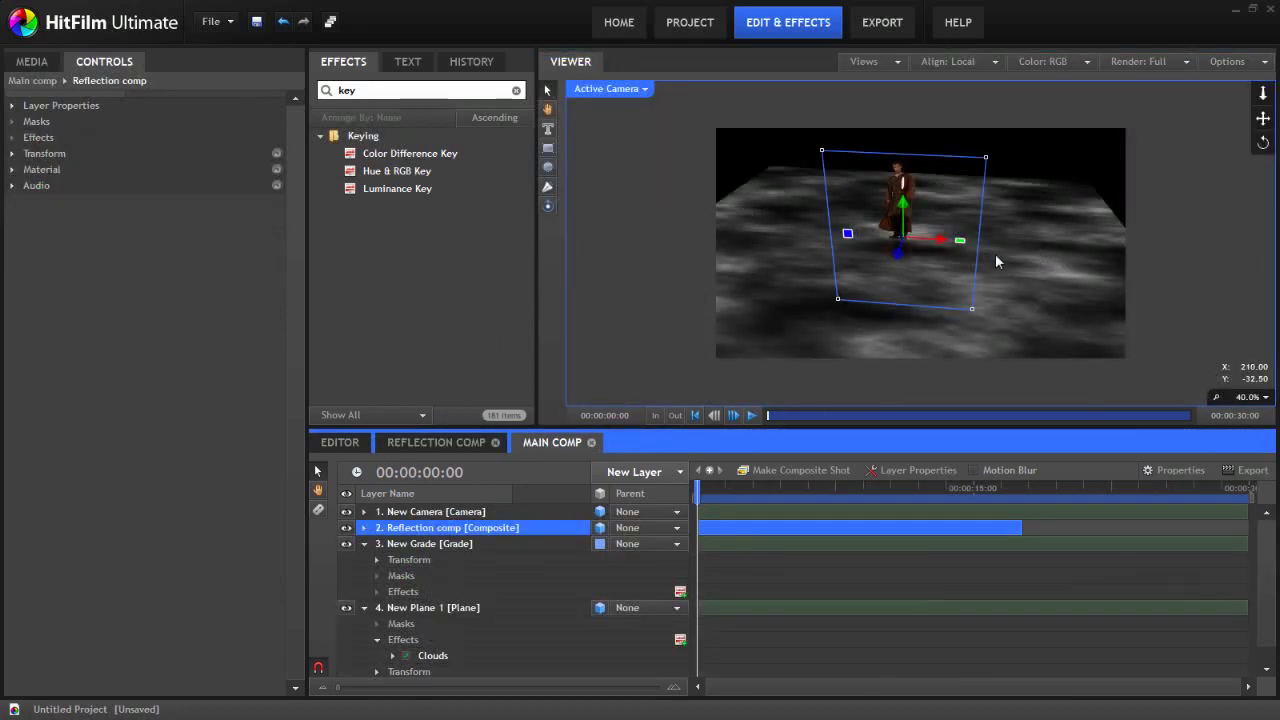
{"action": "left_click", "coordinate": [1164, 236]}
{"action": "scroll", "coordinate": [925, 233], "scroll_direction": "up", "scroll_amount": 2}
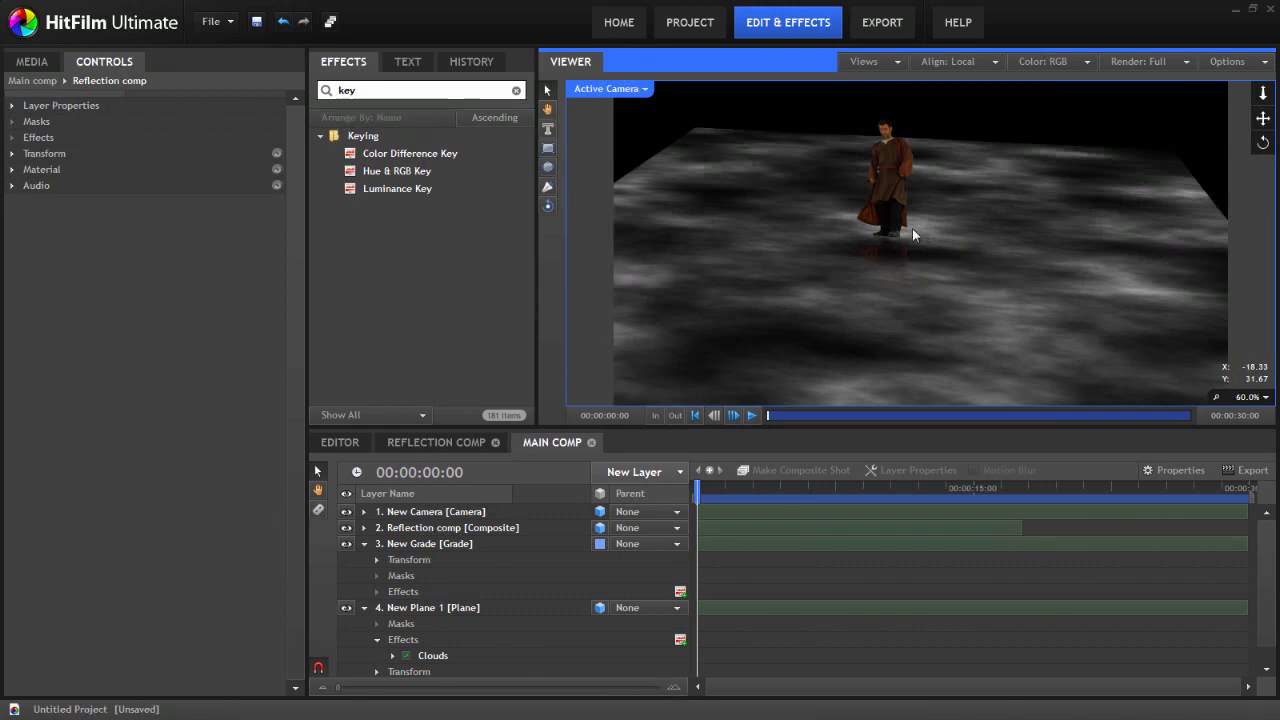
{"action": "left_click_drag", "start_coordinate": [924, 195], "coordinate": [953, 245]}
{"action": "left_click", "coordinate": [953, 245]}
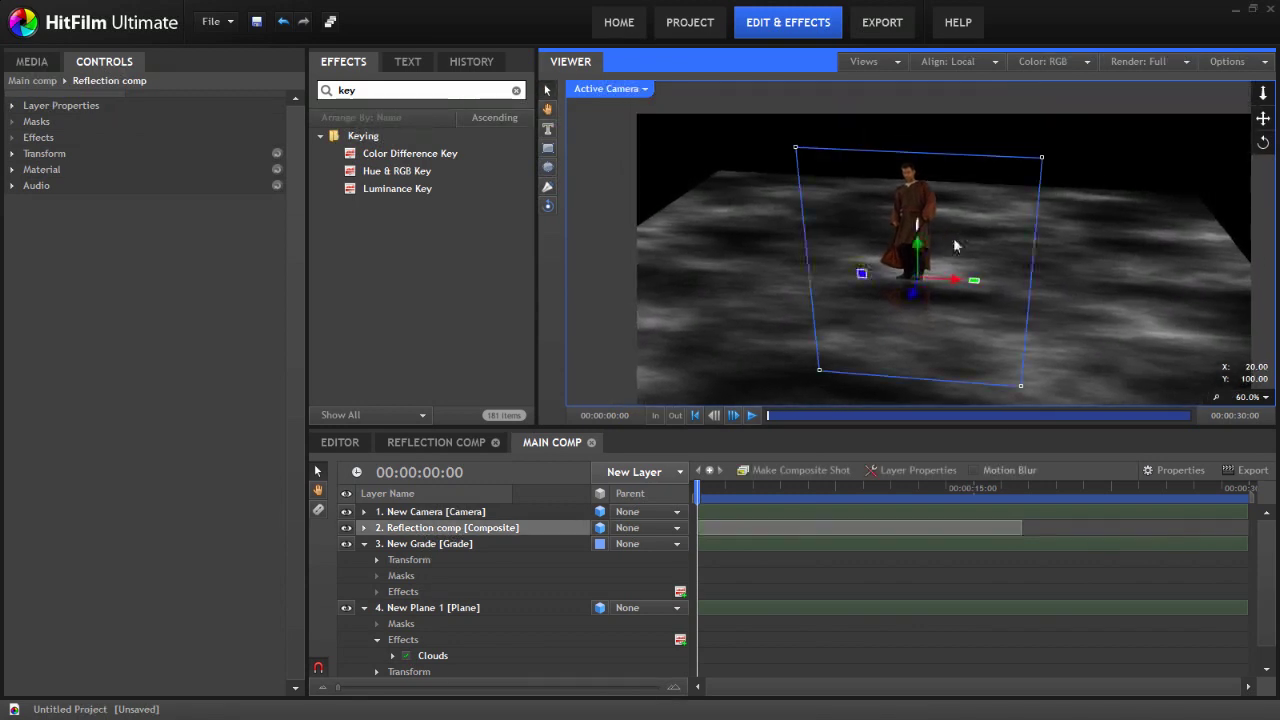
{"action": "left_click", "coordinate": [547, 205]}
{"action": "left_click_drag", "start_coordinate": [892, 278], "coordinate": [909, 343]}
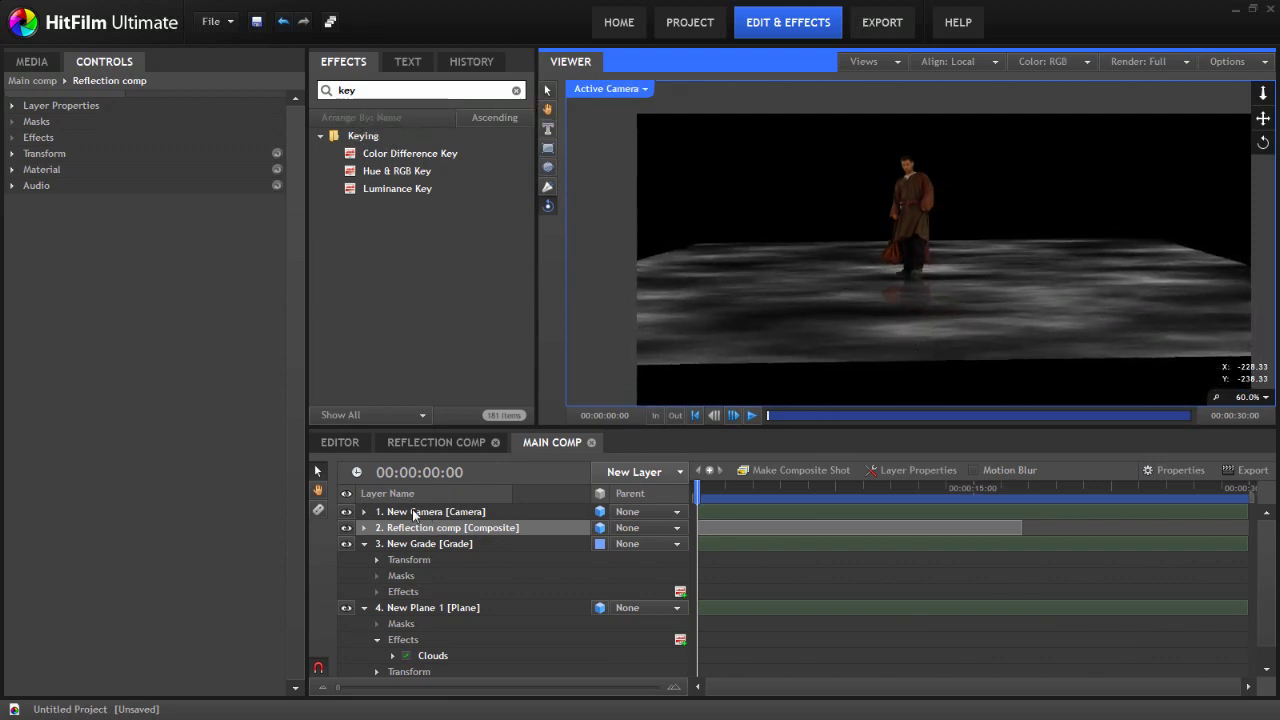
Step: Add starting keyframes to New Camera's Position and Rotation X, Y and Z
{"action": "left_click", "coordinate": [364, 511]}
{"action": "left_click", "coordinate": [376, 543]}
{"action": "scroll", "coordinate": [393, 555], "scroll_direction": "down", "scroll_amount": 2}
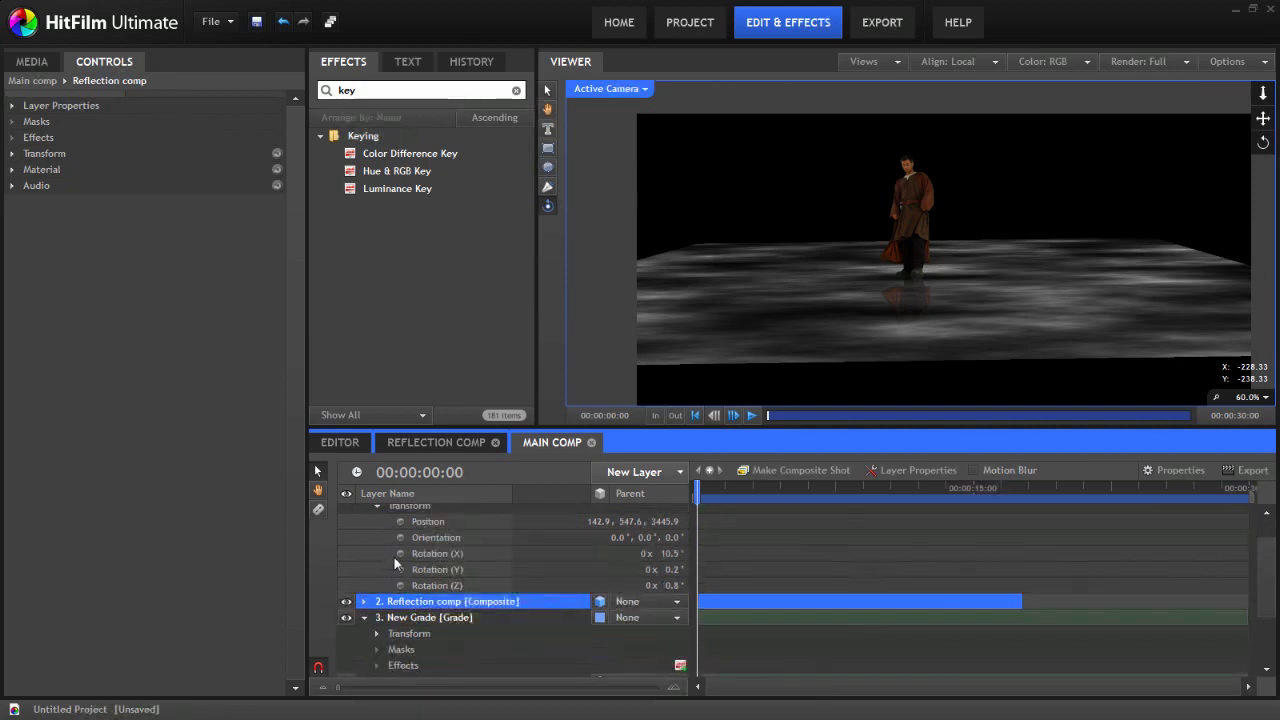
{"action": "left_click", "coordinate": [400, 521]}
{"action": "left_click", "coordinate": [400, 553]}
{"action": "left_click", "coordinate": [400, 569]}
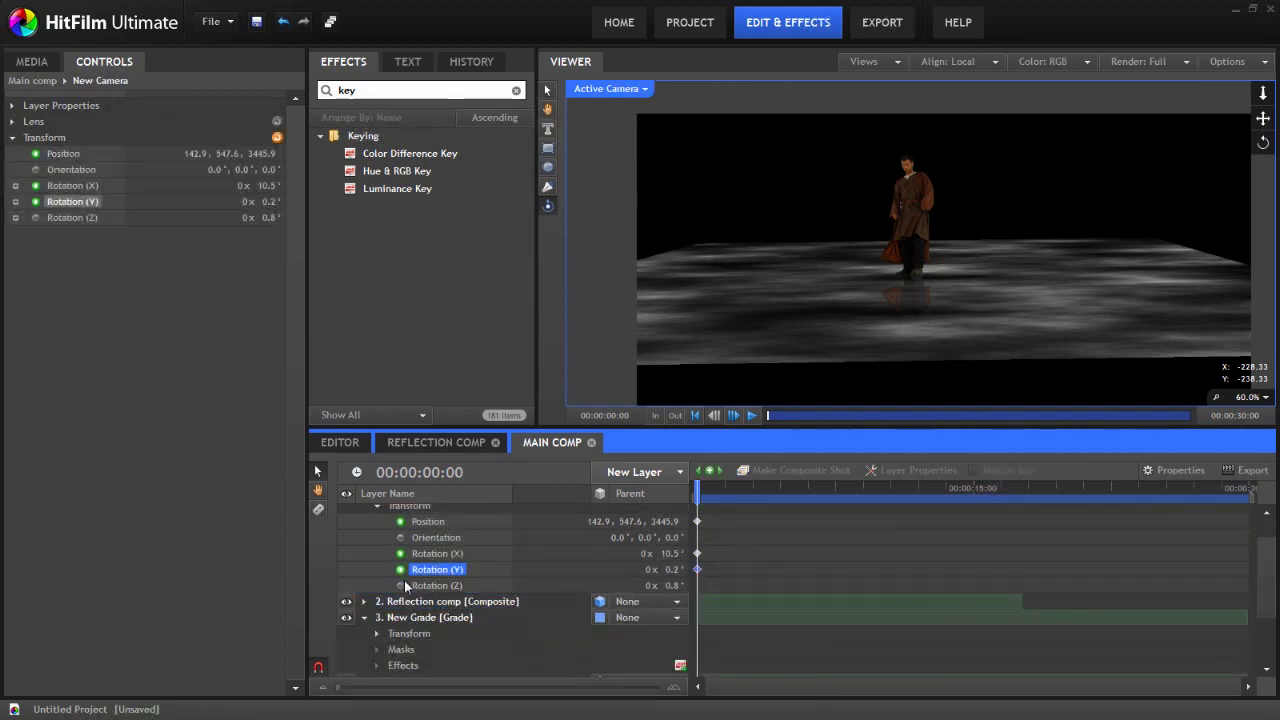
{"action": "left_click", "coordinate": [400, 585]}
Step: At 00:00:14:06, push the camera in close to the actor and scrub to preview
{"action": "left_click", "coordinate": [959, 487]}
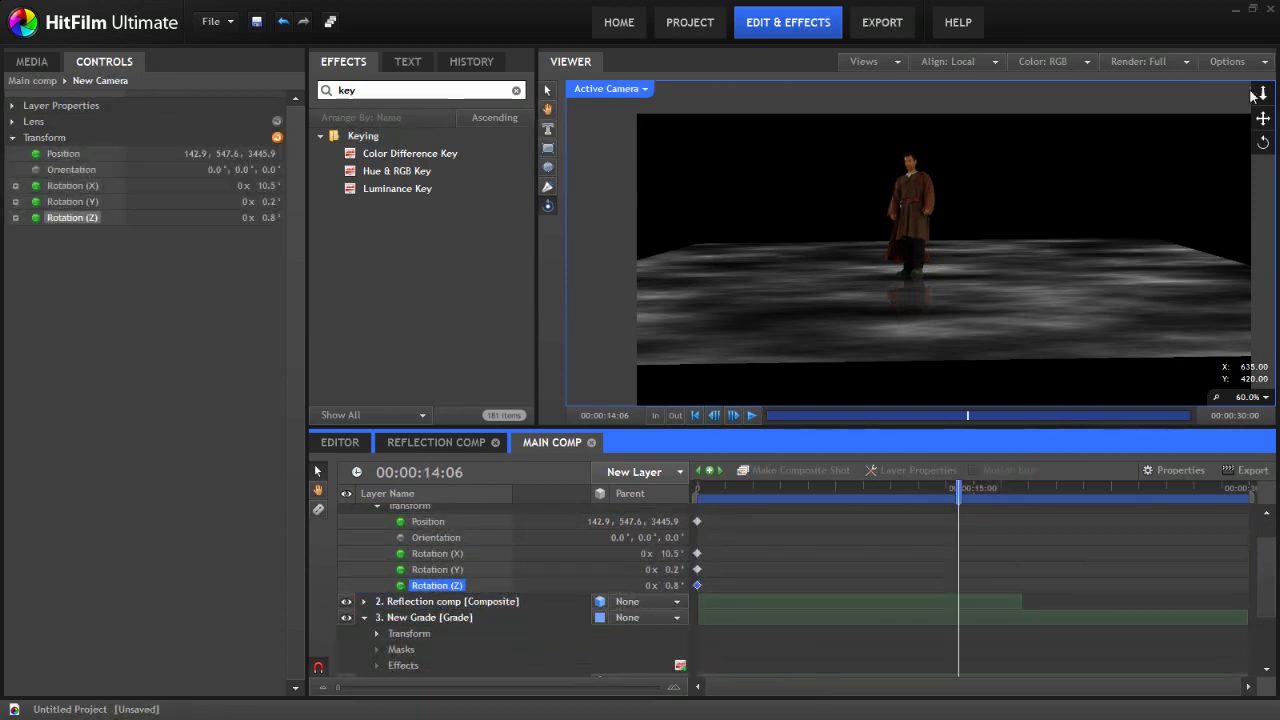
{"action": "left_click_drag", "start_coordinate": [1255, 92], "coordinate": [798, 512]}
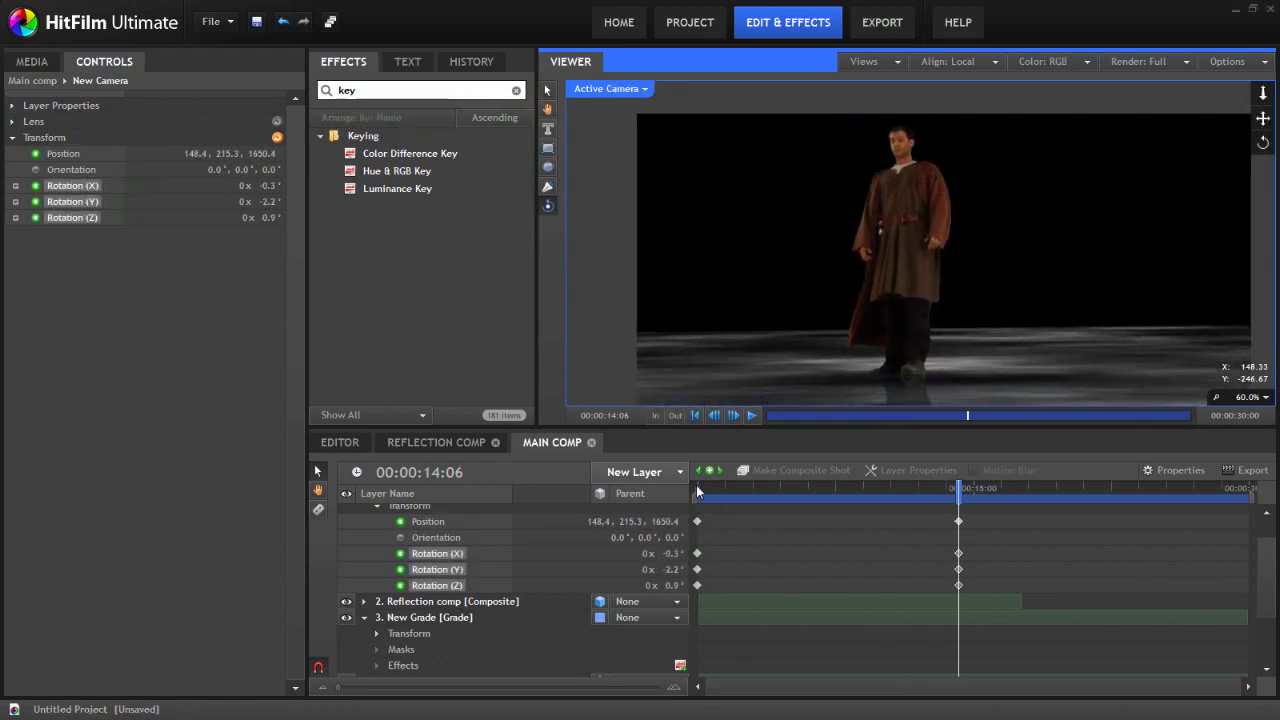
{"action": "left_click_drag", "start_coordinate": [698, 491], "coordinate": [897, 499]}
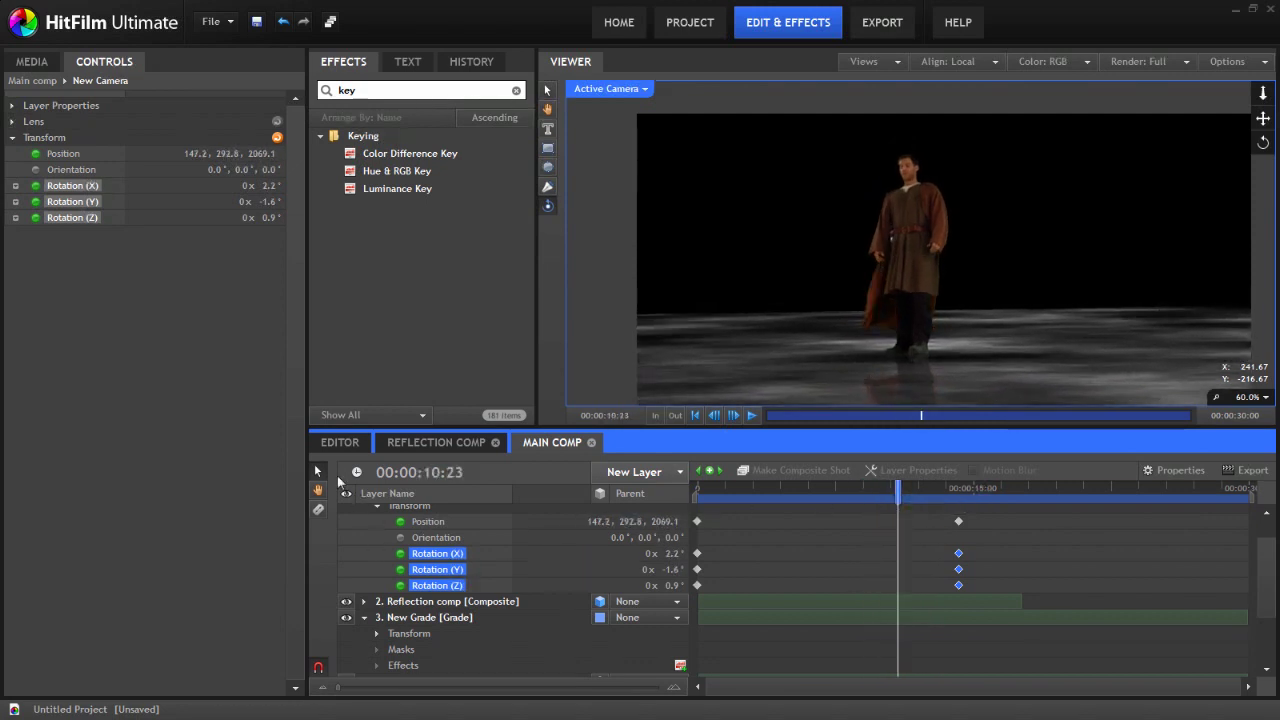
{"action": "scroll", "coordinate": [473, 537], "scroll_direction": "up", "scroll_amount": 1}
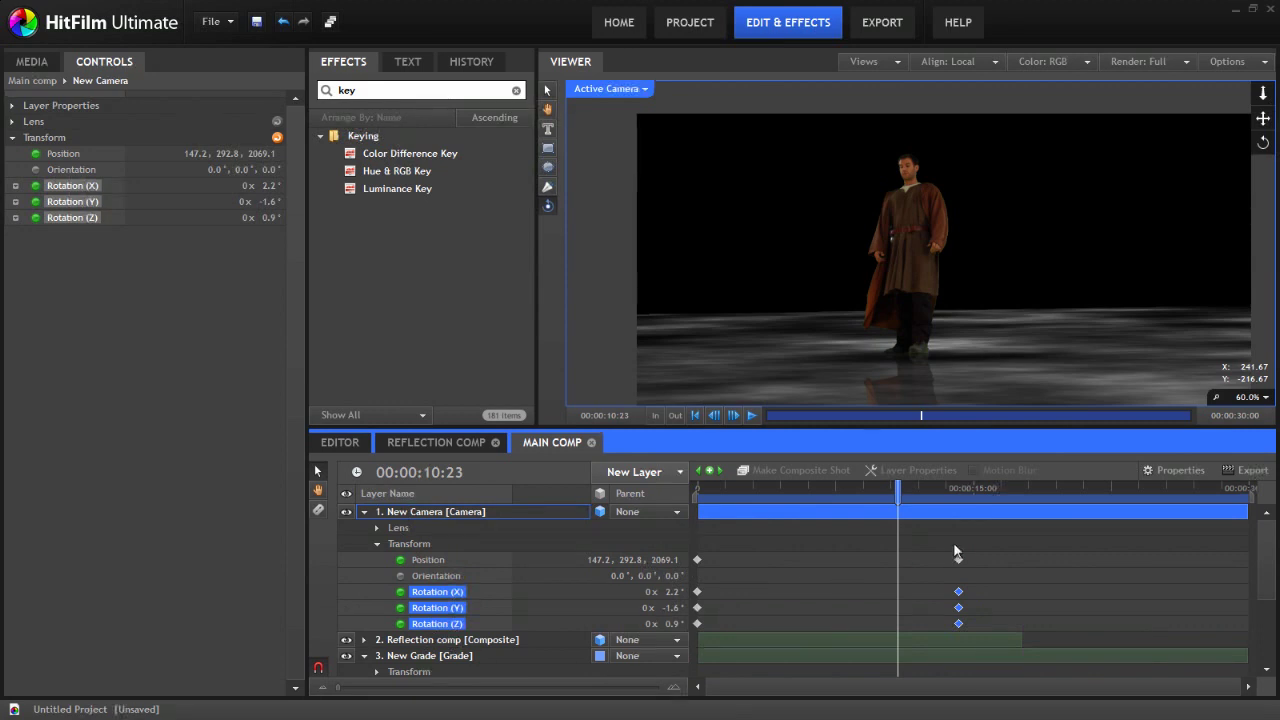
{"action": "left_click_drag", "start_coordinate": [896, 490], "coordinate": [919, 492]}
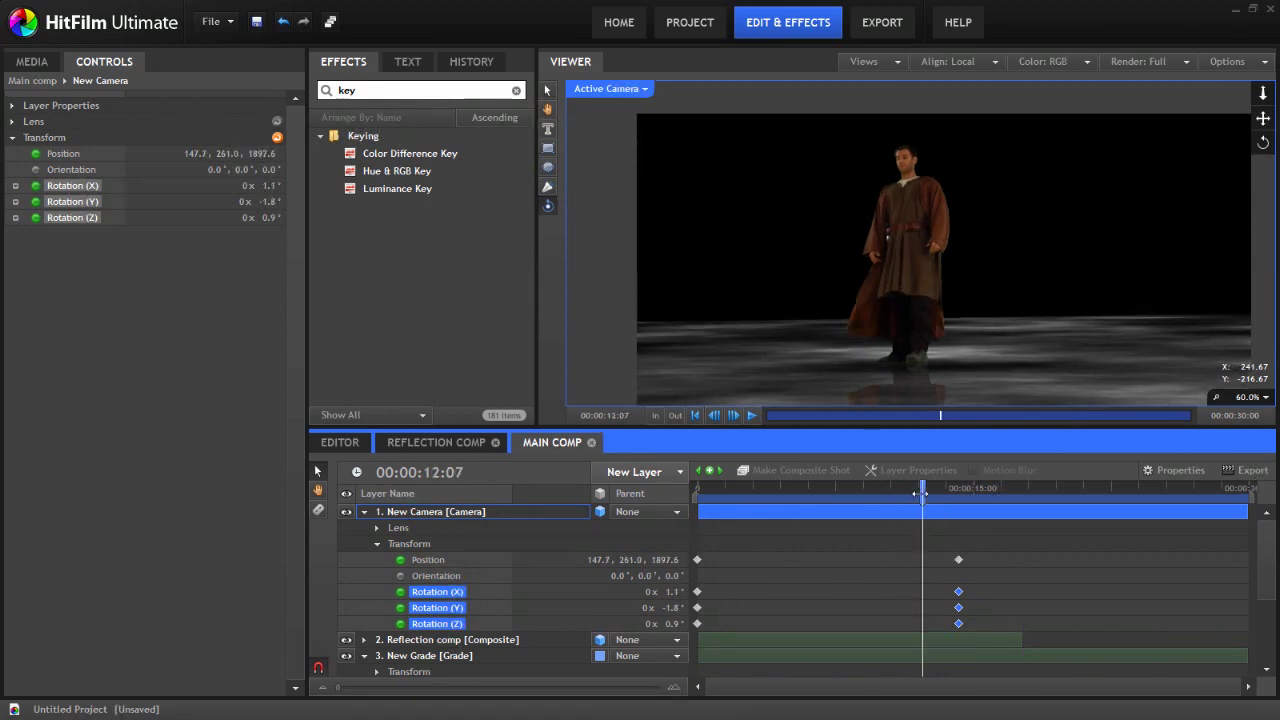